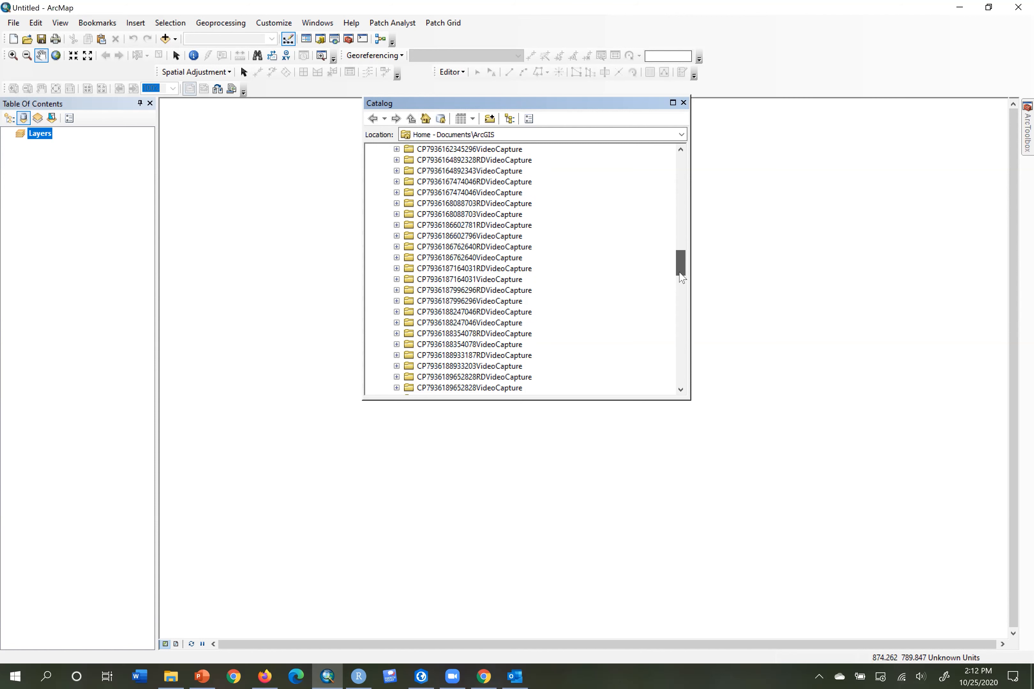
- Browse the catalog to the WALKING feature dataset in Network.gdb, inside the EXERCISE7_DATA folder's WALKING subfolder
scroll(683, 307, down, 2)
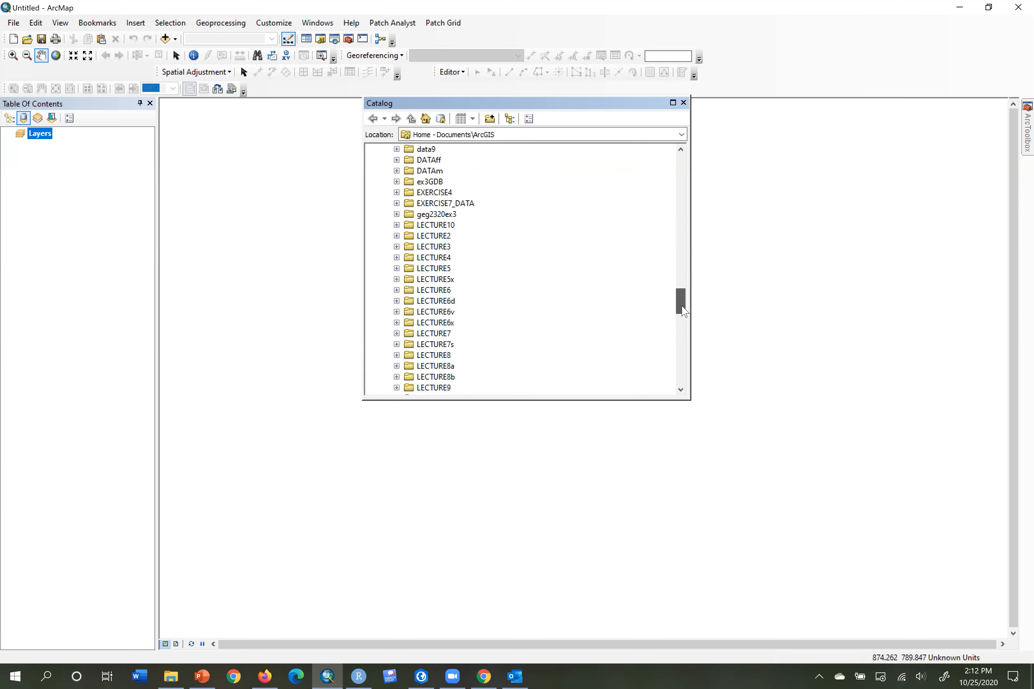
click(397, 193)
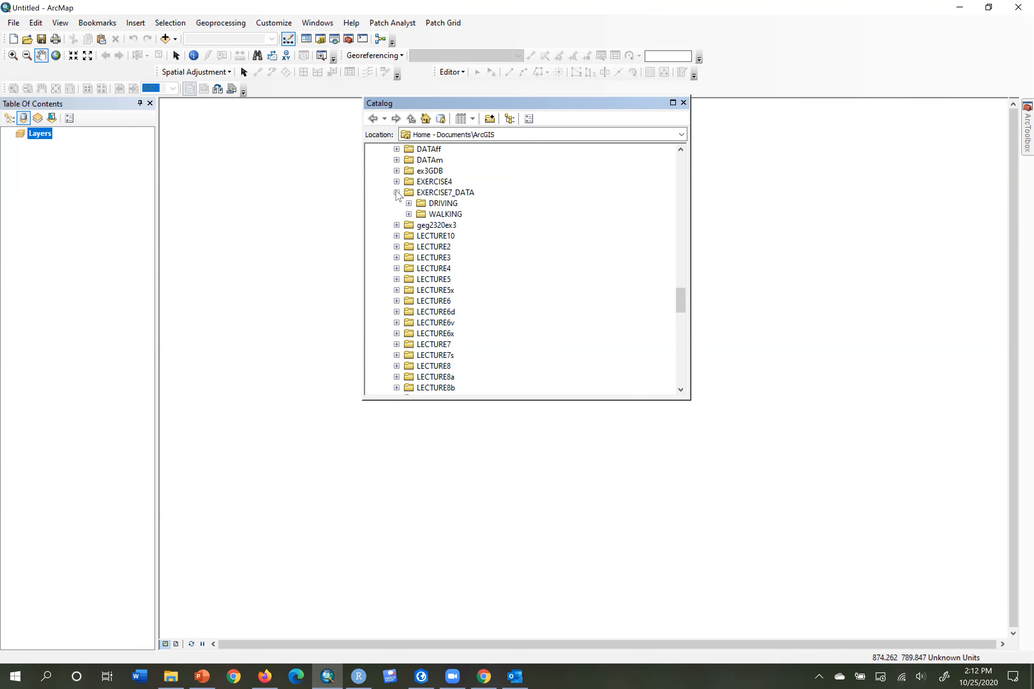
click(409, 215)
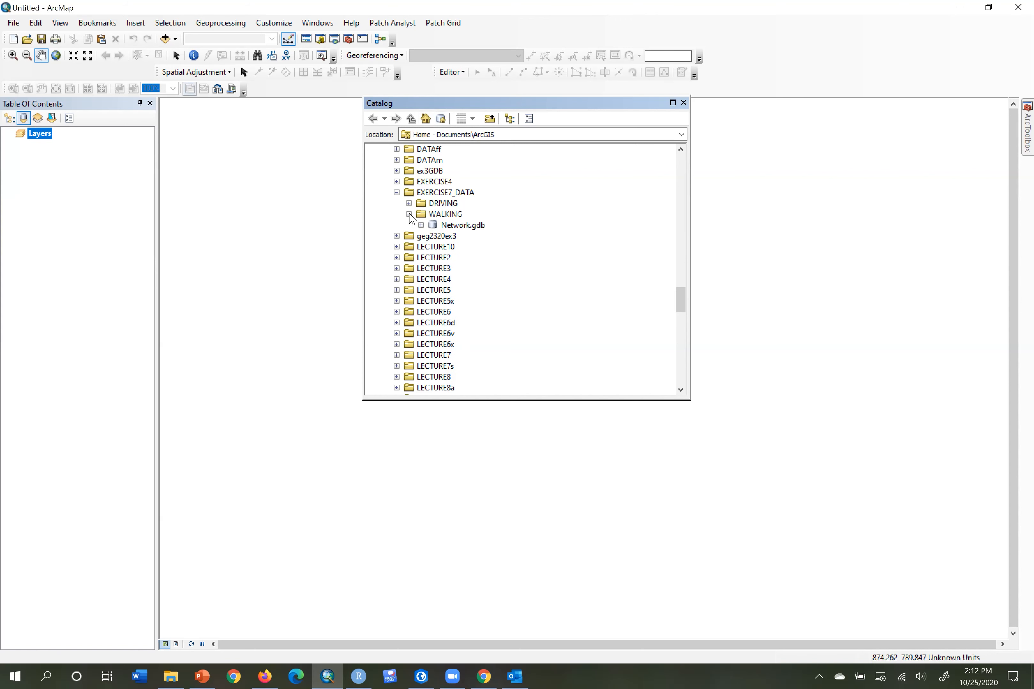
click(438, 215)
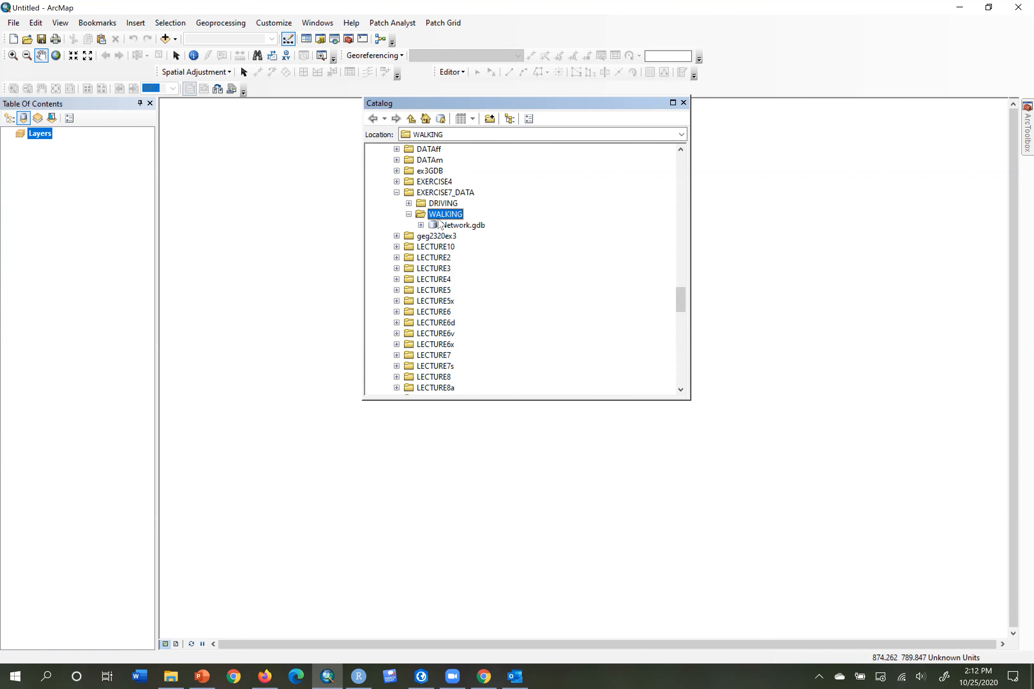
click(421, 225)
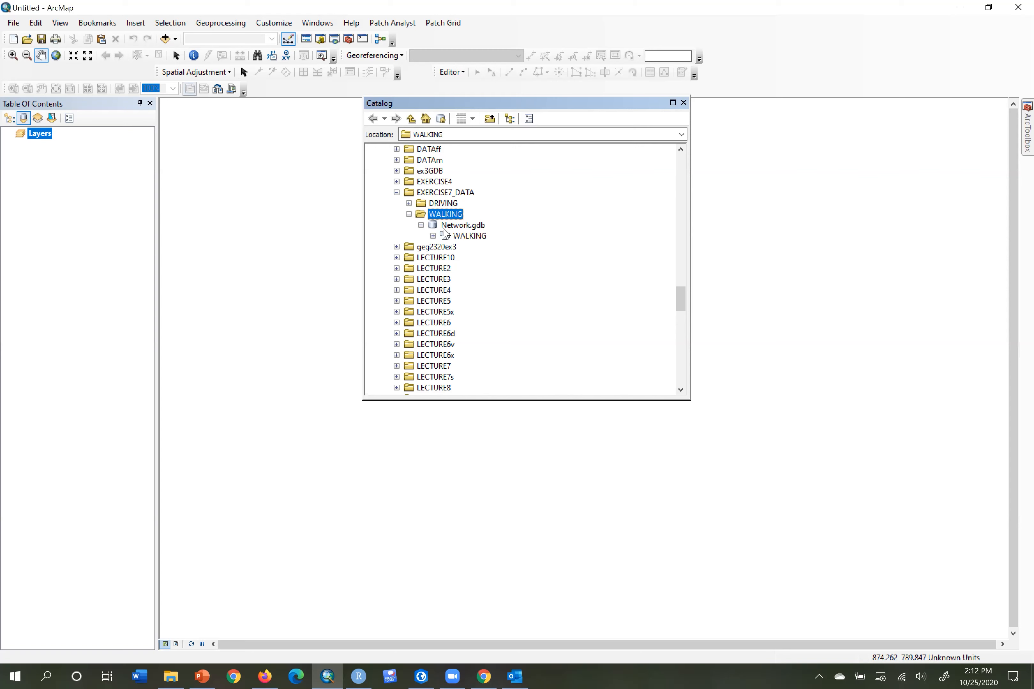
click(433, 237)
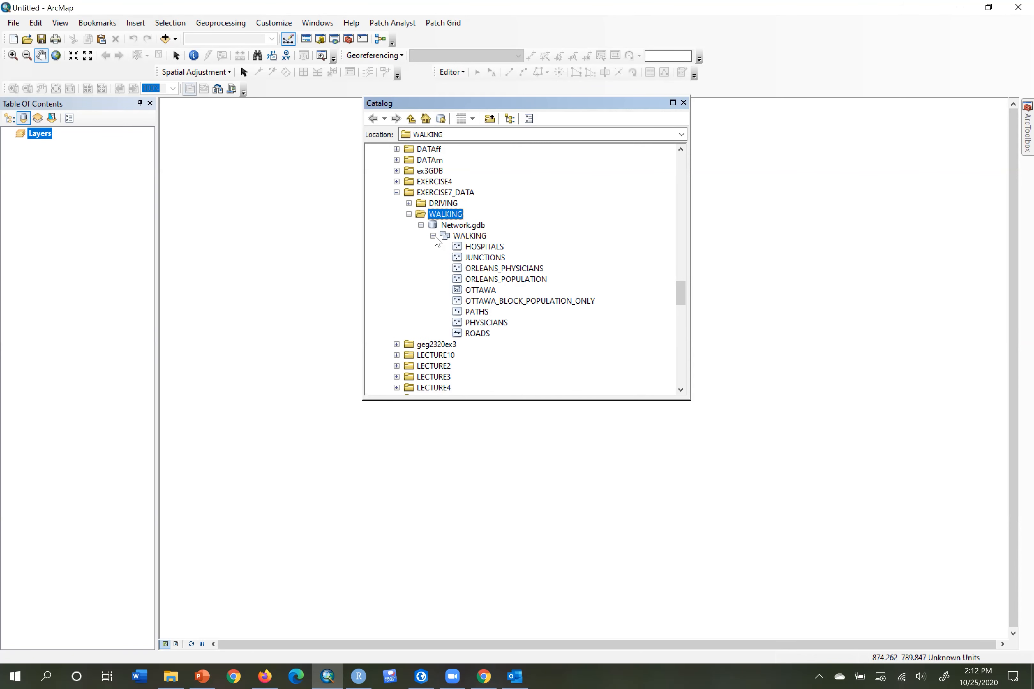
click(473, 236)
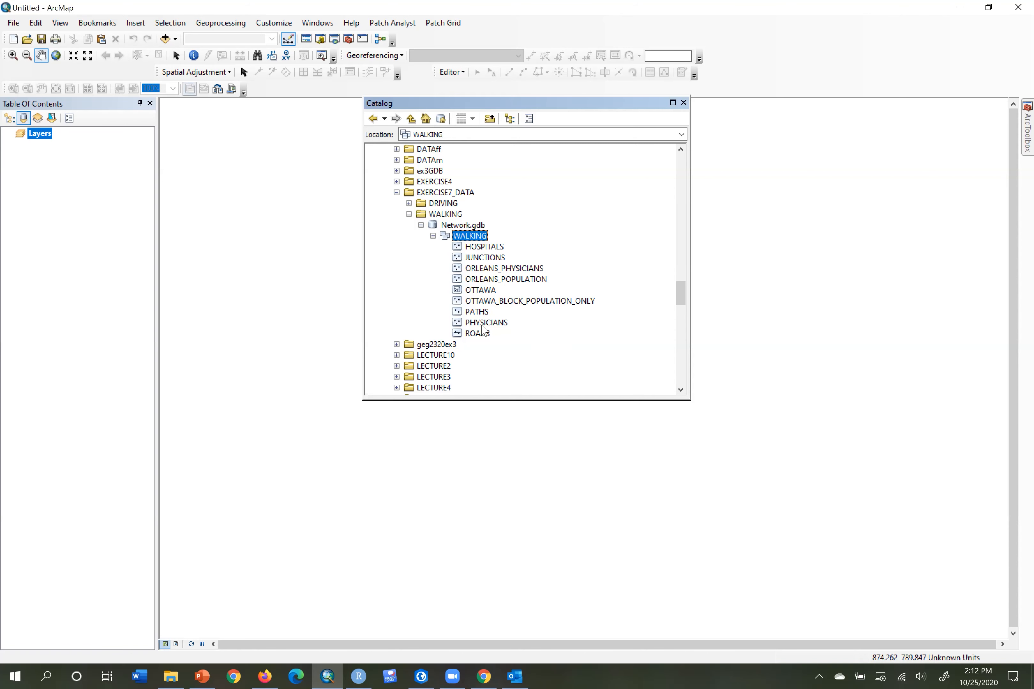
- Add the PATHS and ROADS feature classes to the map and move the Catalog window off the western part of the network
drag(477, 312, 99, 183)
drag(475, 334, 264, 244)
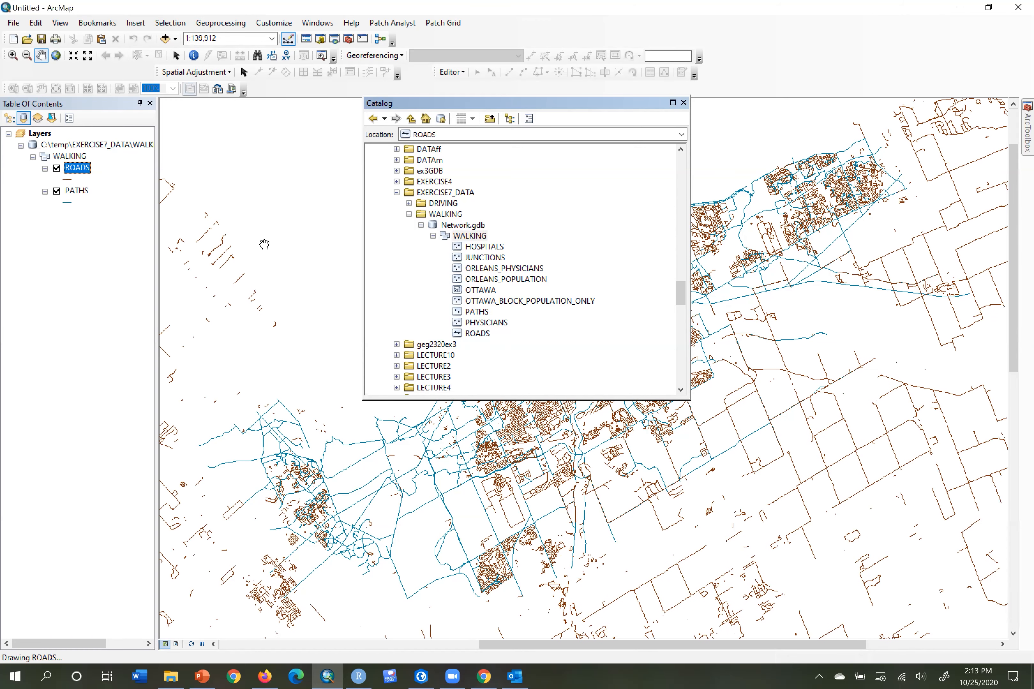
drag(500, 103, 773, 179)
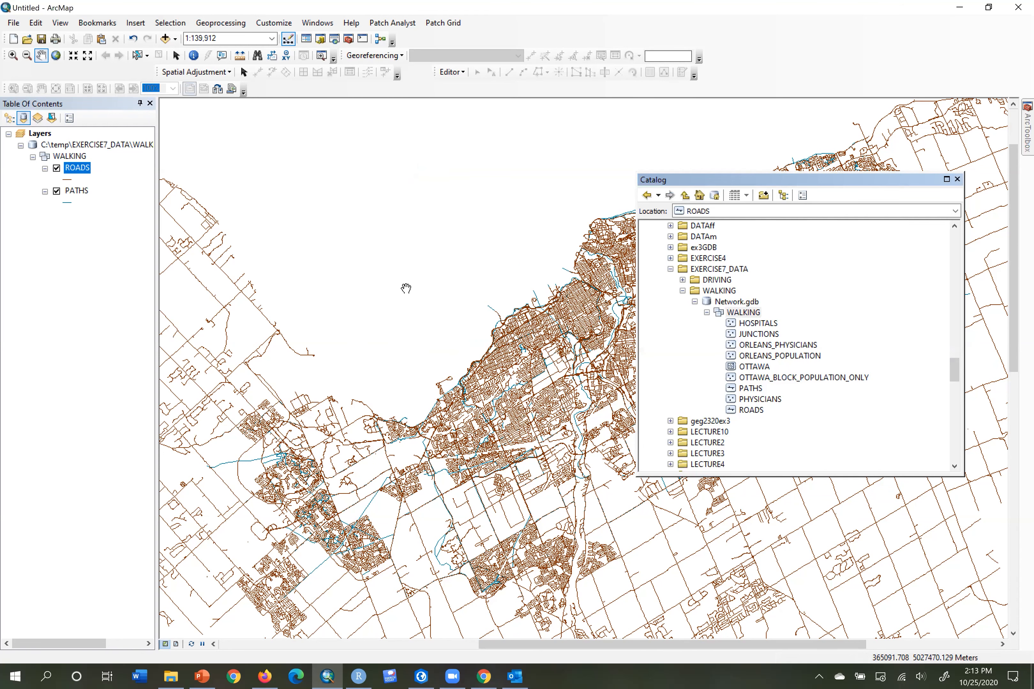
- Open the attribute table of the ROADS layer and enlarge its window to show more rows
right_click(77, 170)
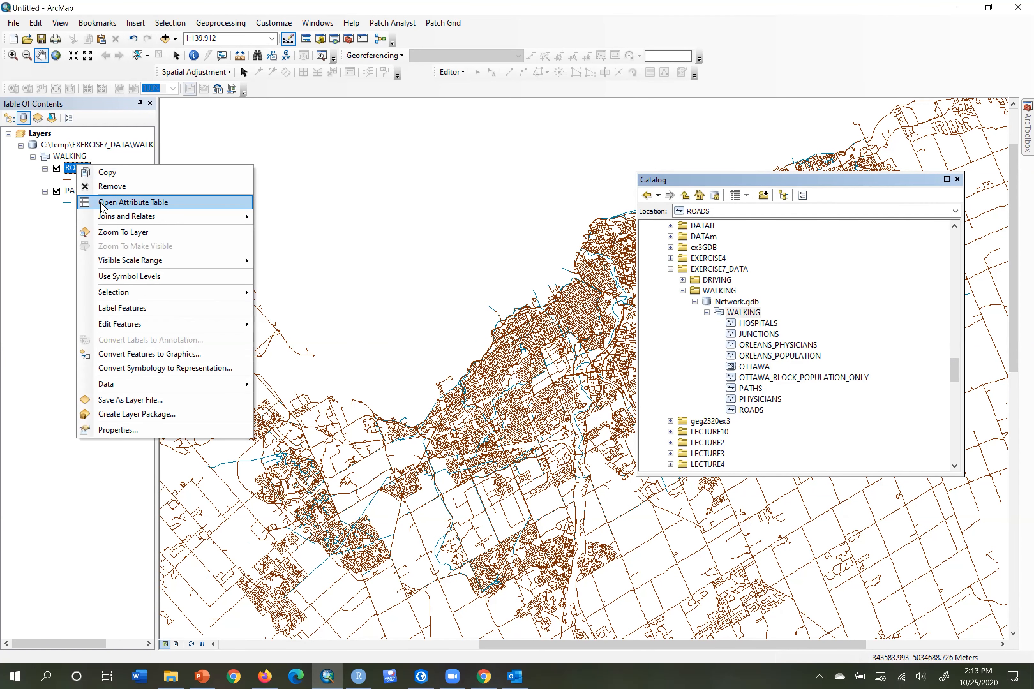
click(101, 202)
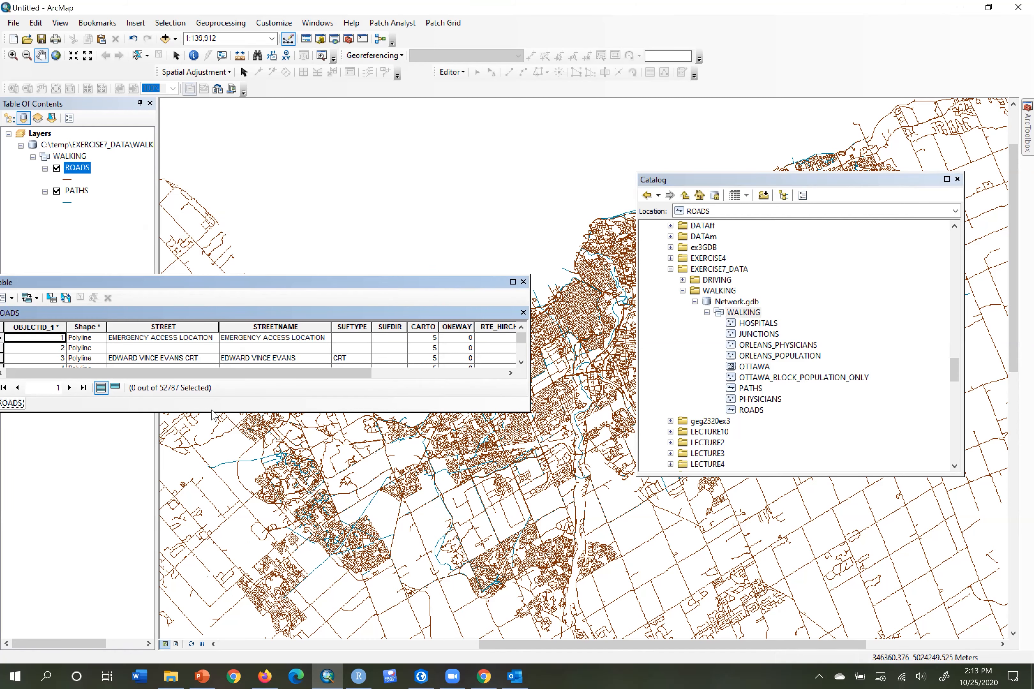
drag(211, 410, 273, 562)
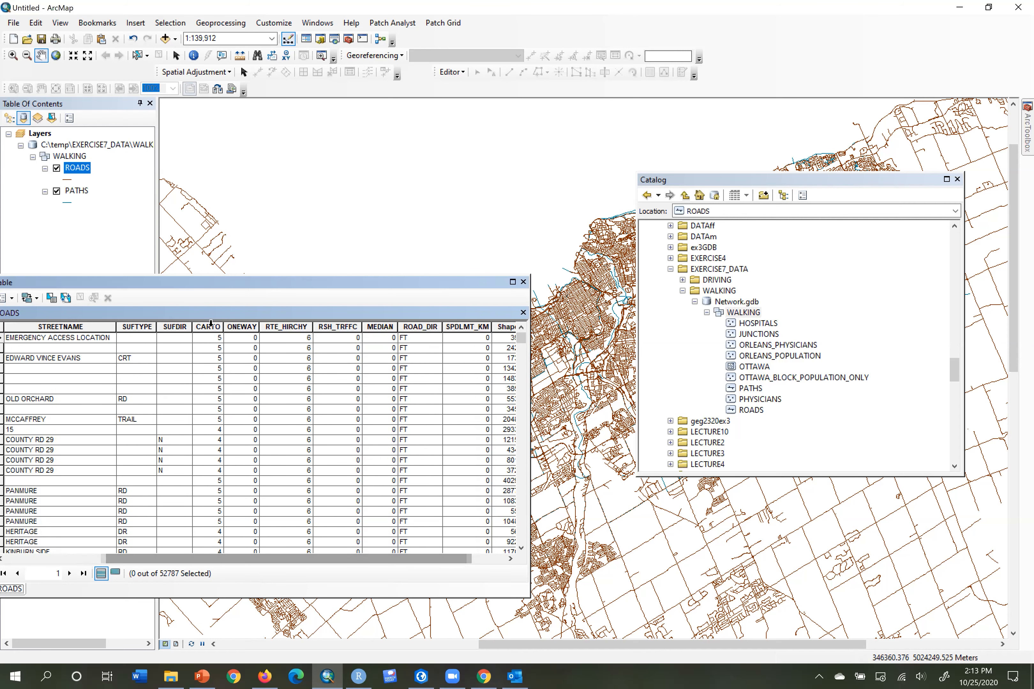
- Examine the ROADS fields for route hierarchy, rush traffic, median, road direction, speed limit and shape length
click(284, 327)
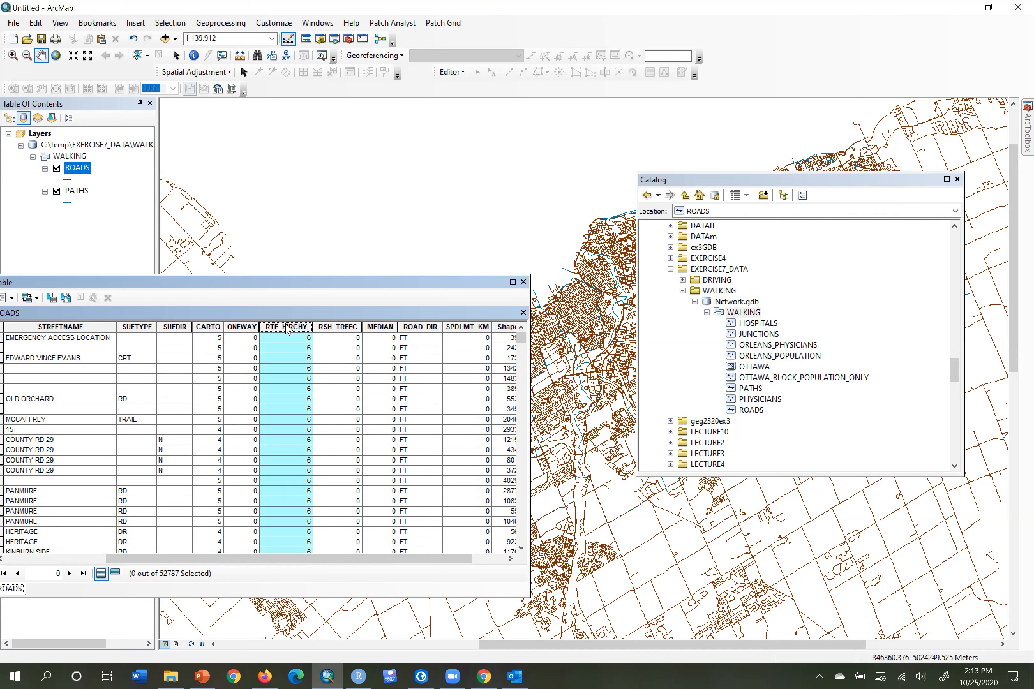
click(340, 327)
click(381, 329)
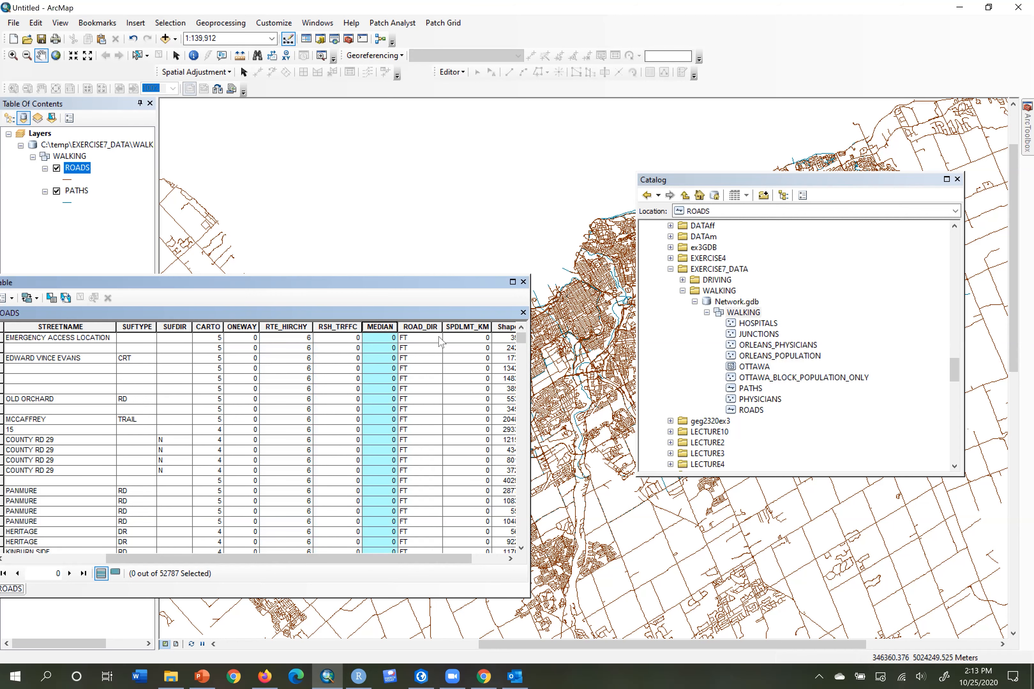
drag(379, 558, 431, 557)
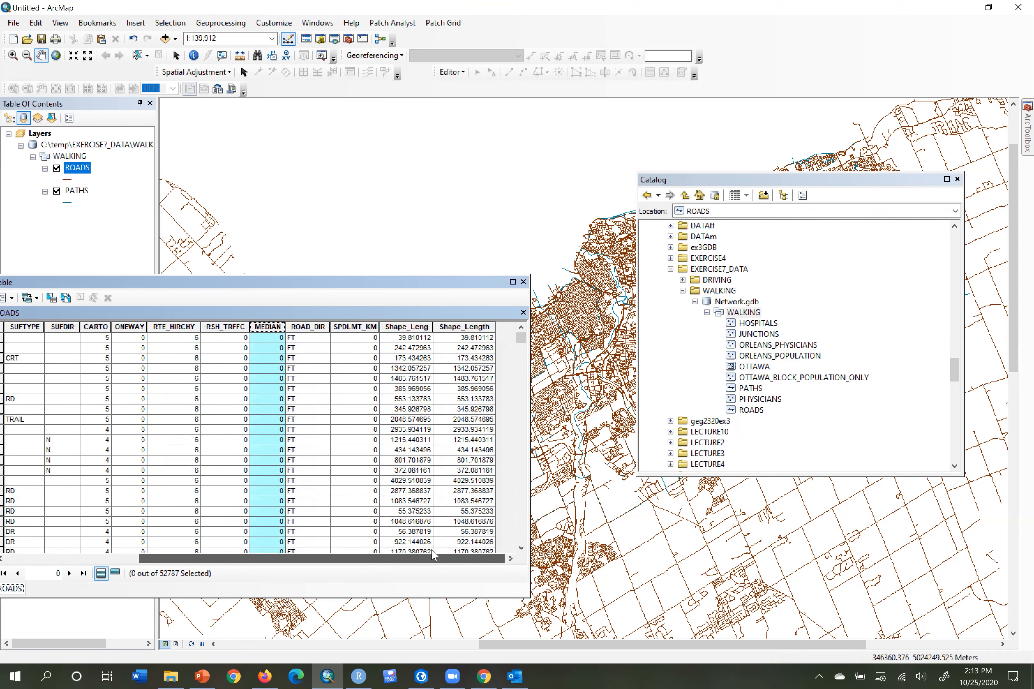
click(315, 328)
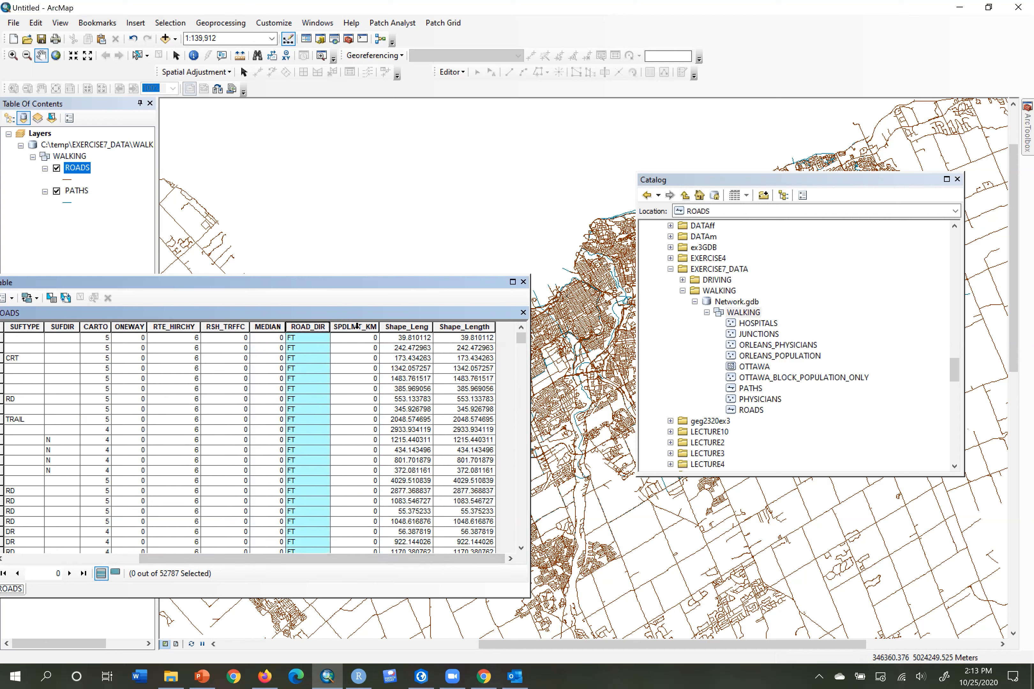
click(360, 328)
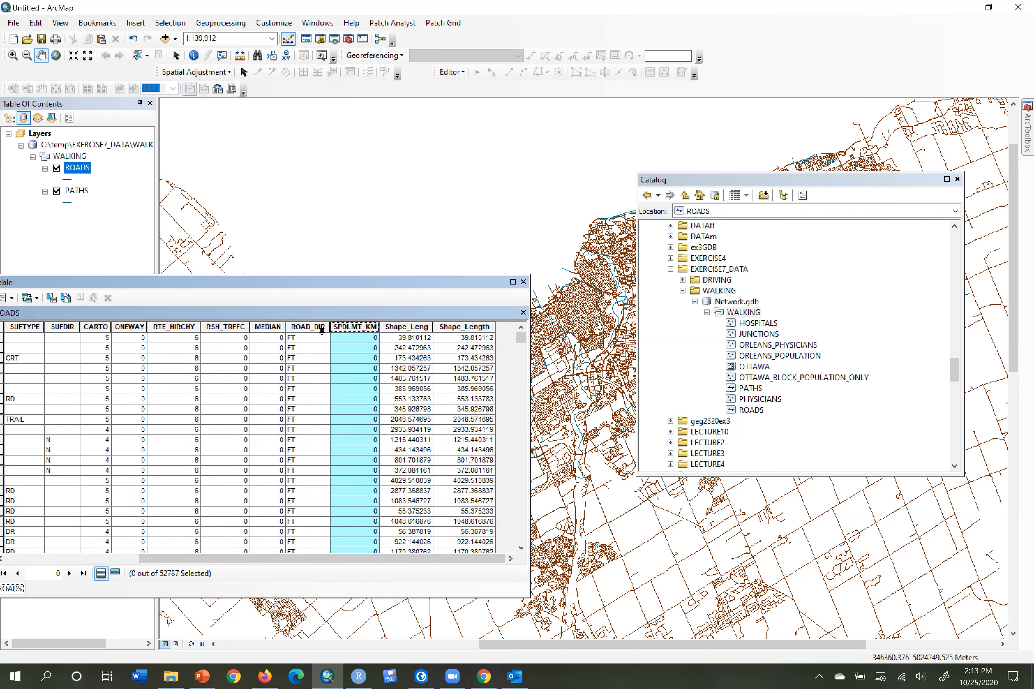
click(458, 327)
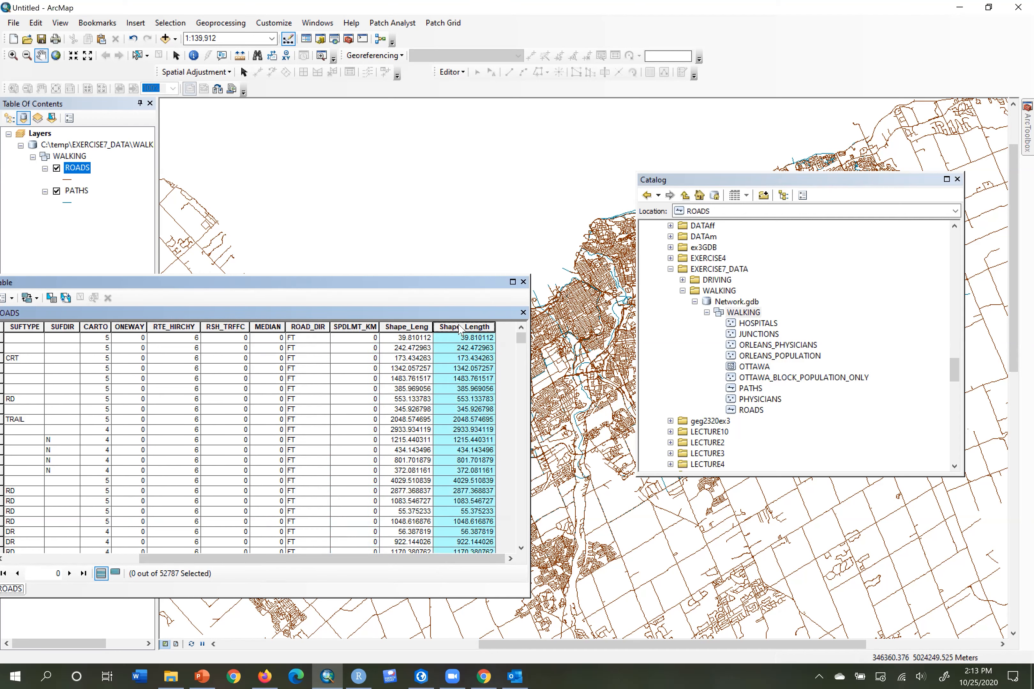
- Open the PATHS attribute table, examine its Length and WALKTIME fields, and compare them with the ROADS table
right_click(76, 191)
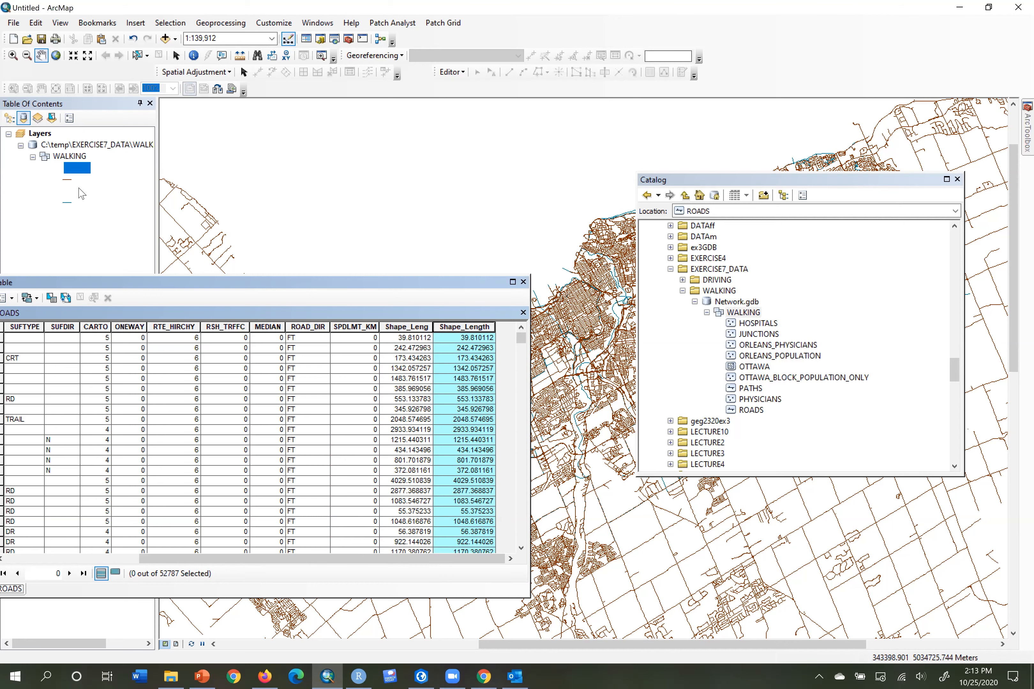
click(133, 226)
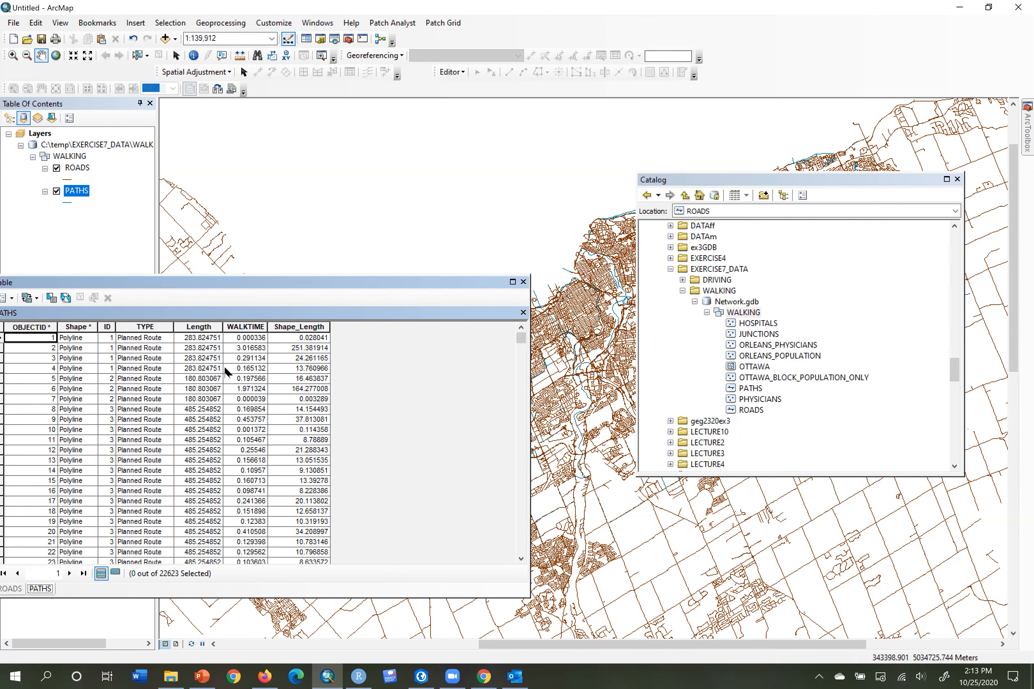
click(198, 327)
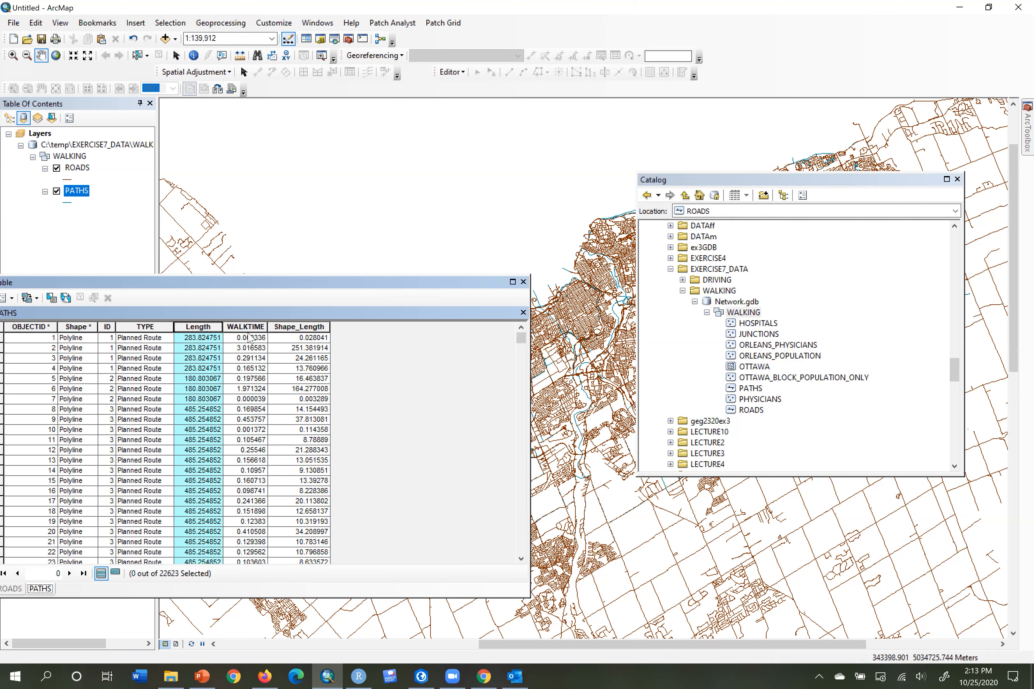
click(248, 335)
click(247, 327)
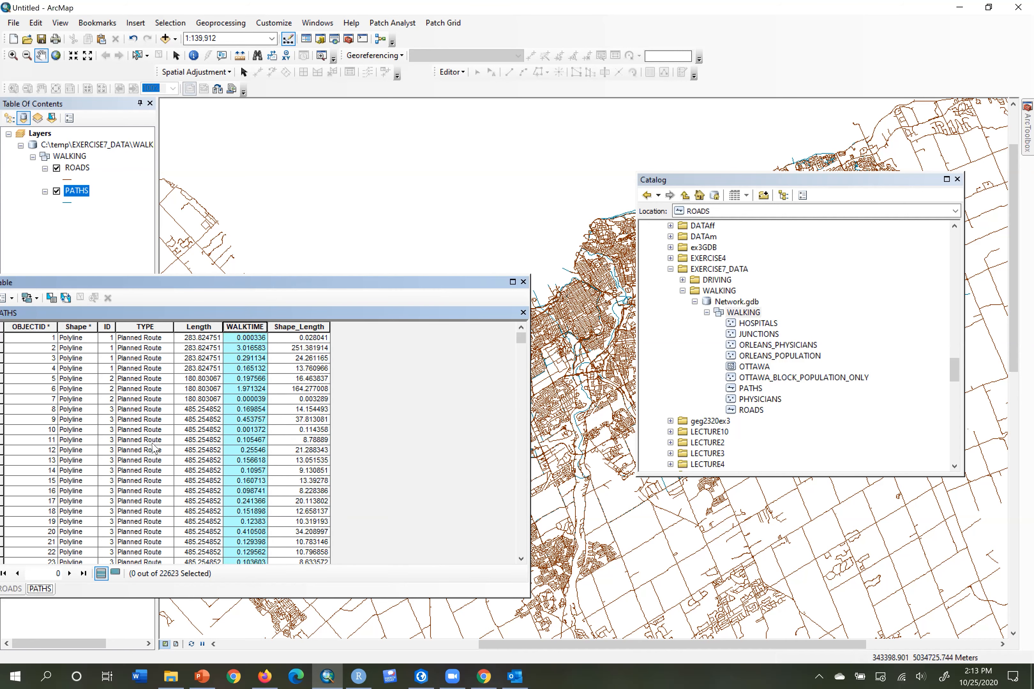
click(12, 590)
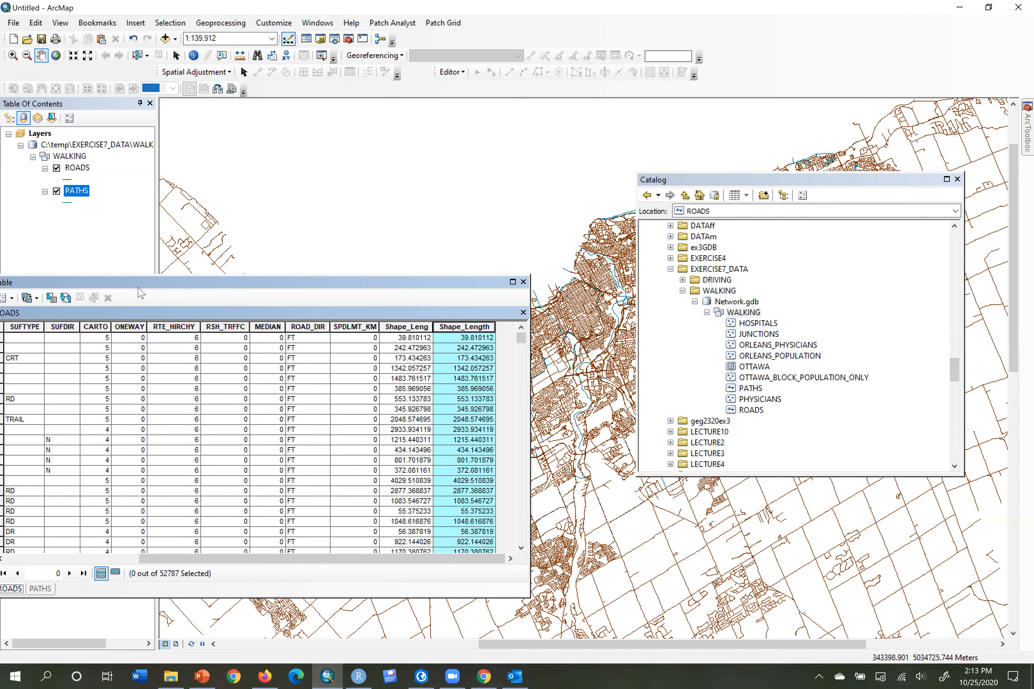
drag(216, 282, 218, 282)
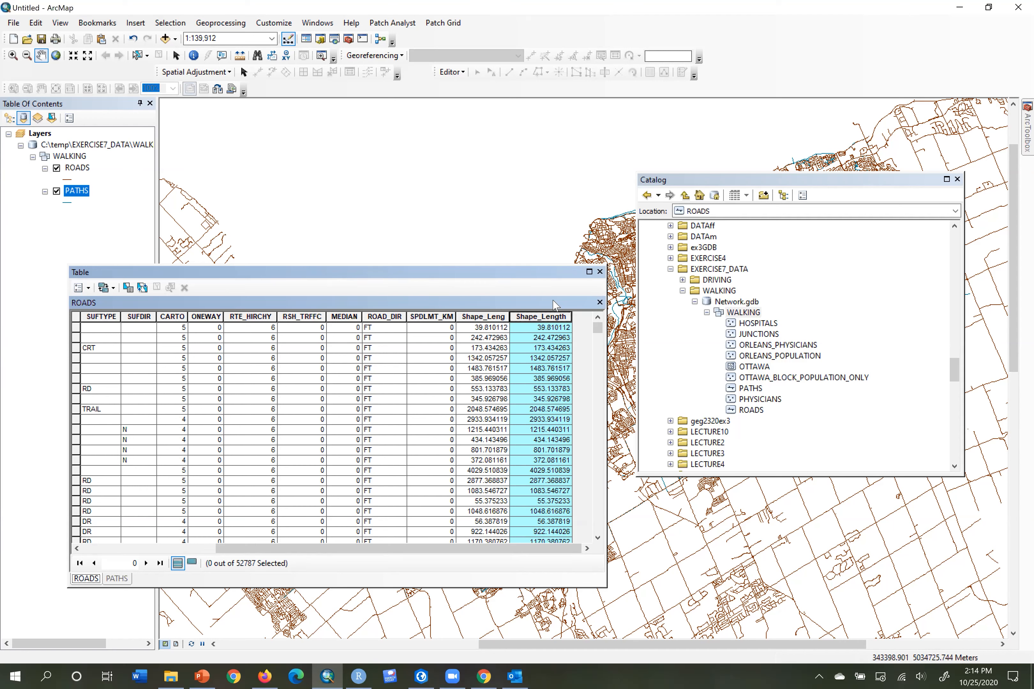
- Close the attribute tables and remove the ROADS layer from the map
click(600, 271)
right_click(74, 168)
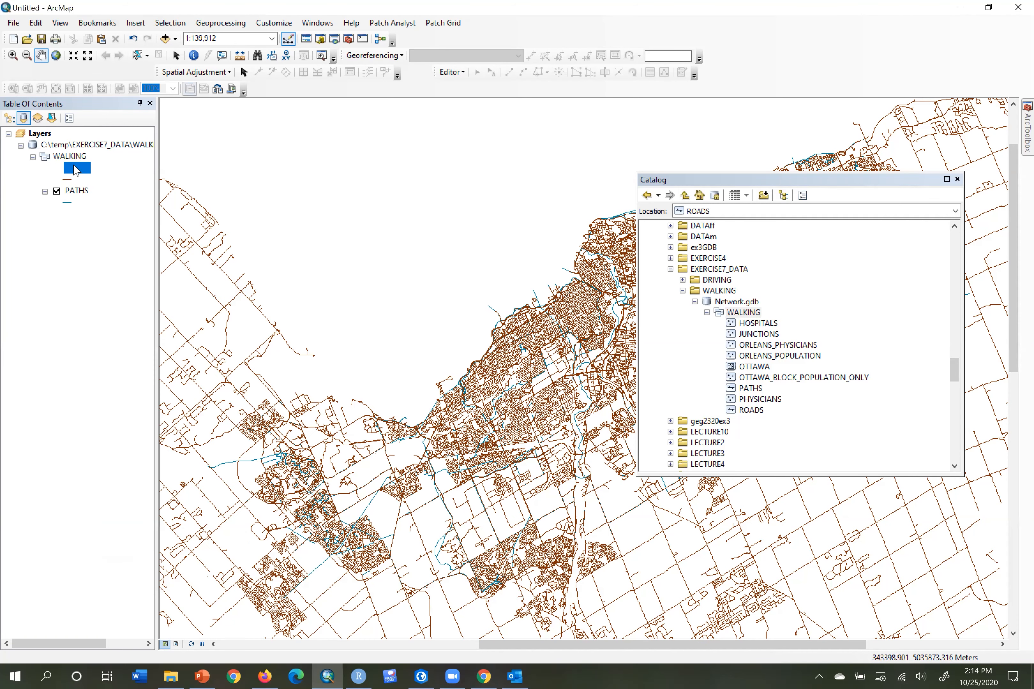
click(95, 194)
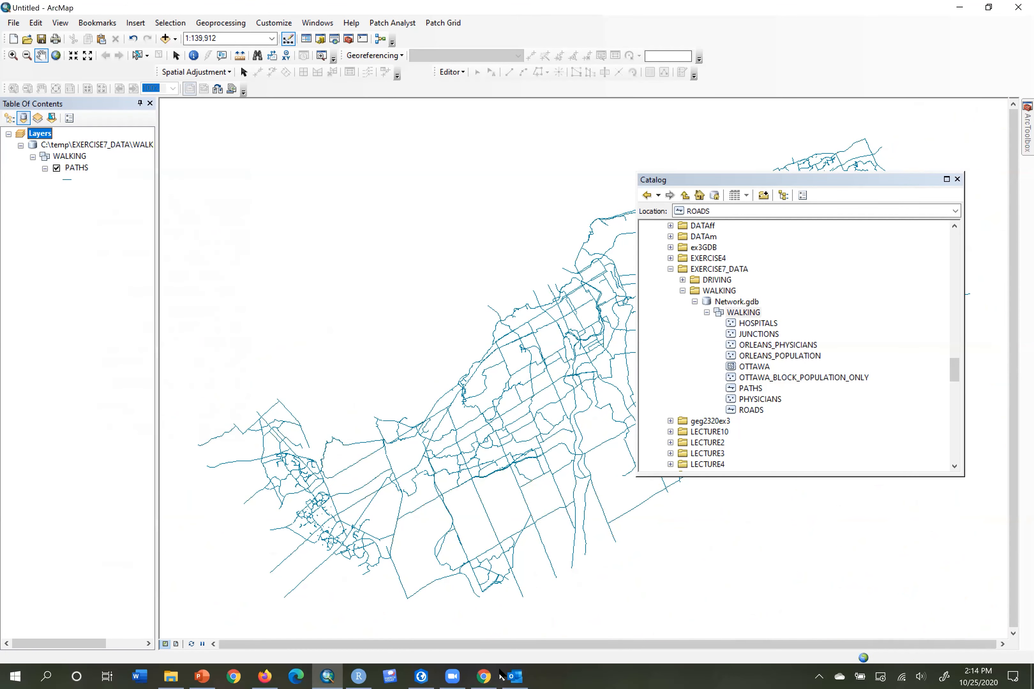
- Switch to ArcGIS Pro and add a folder connection to C:\temp\EXERCISE7_DATA in the project
click(417, 670)
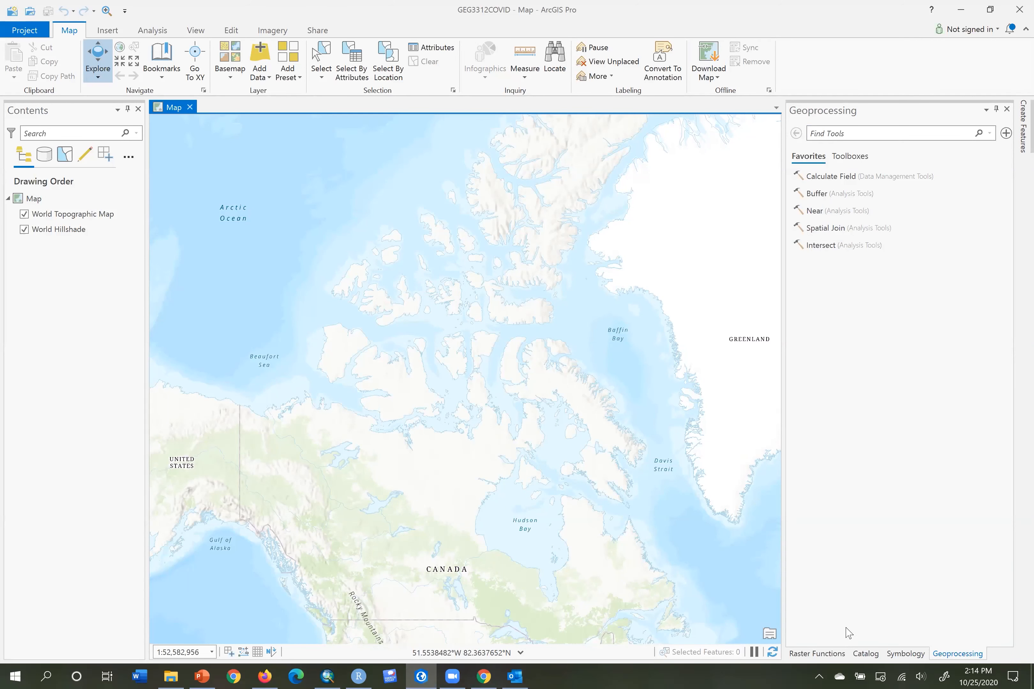
click(867, 655)
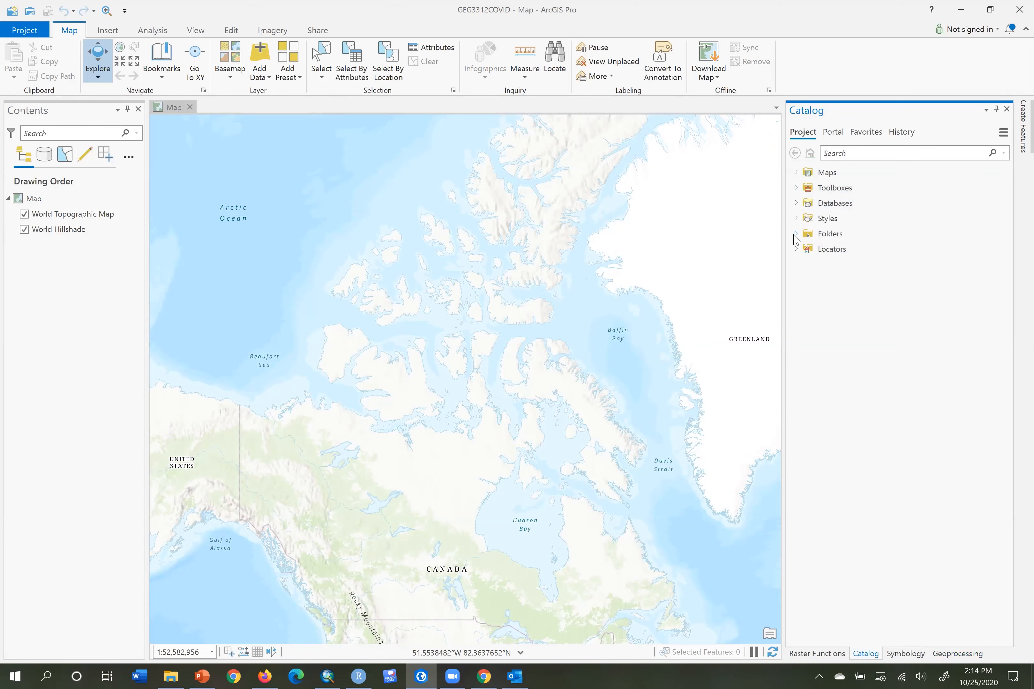
right_click(826, 234)
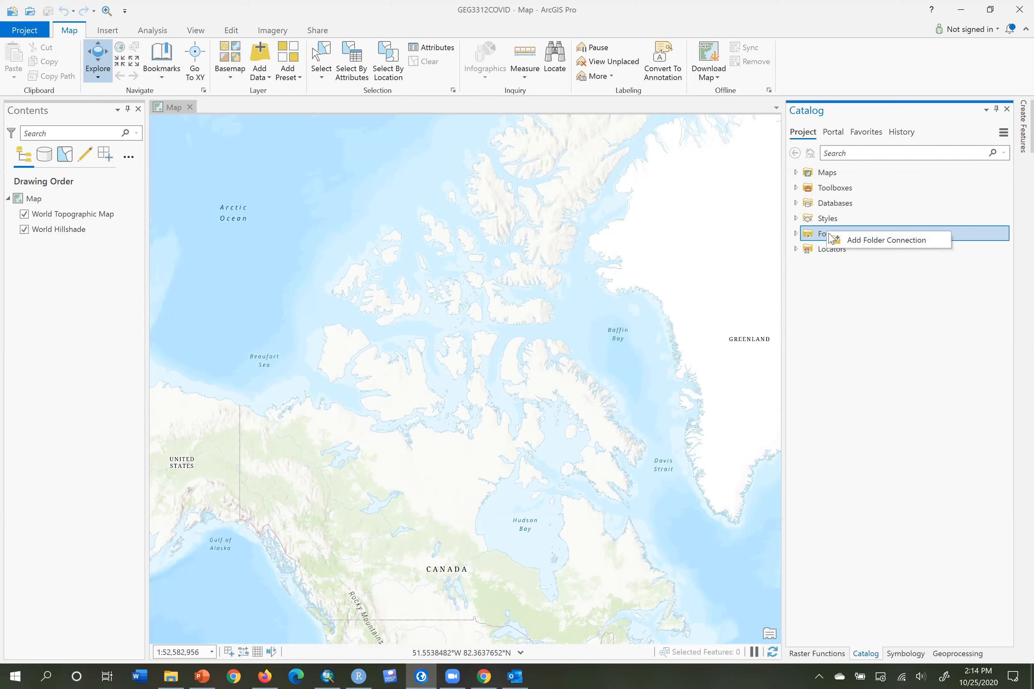
click(842, 243)
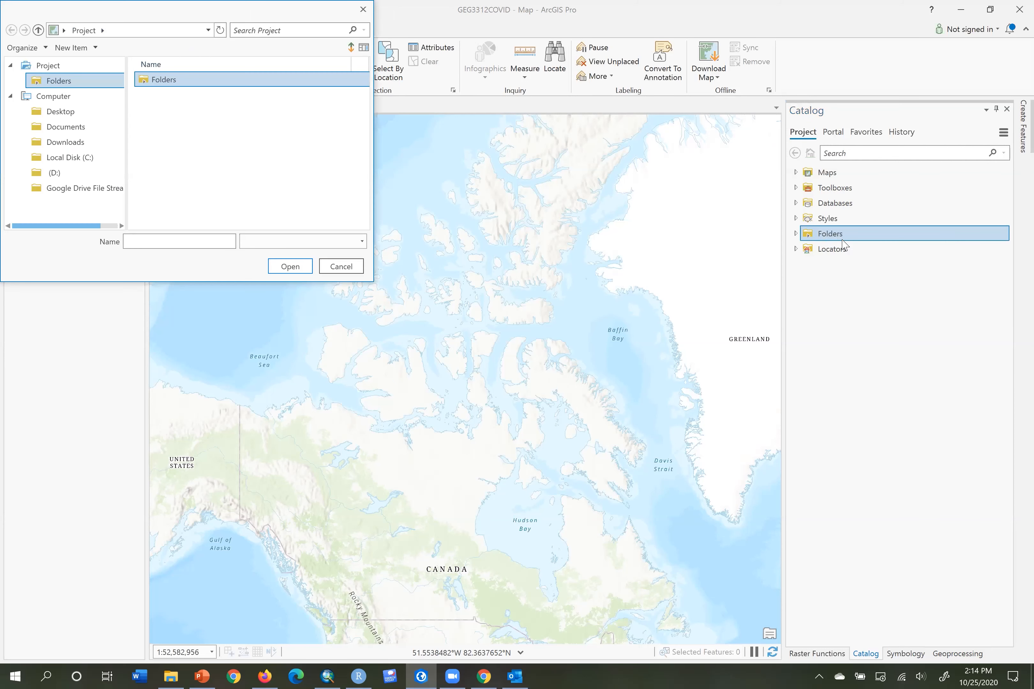
click(77, 158)
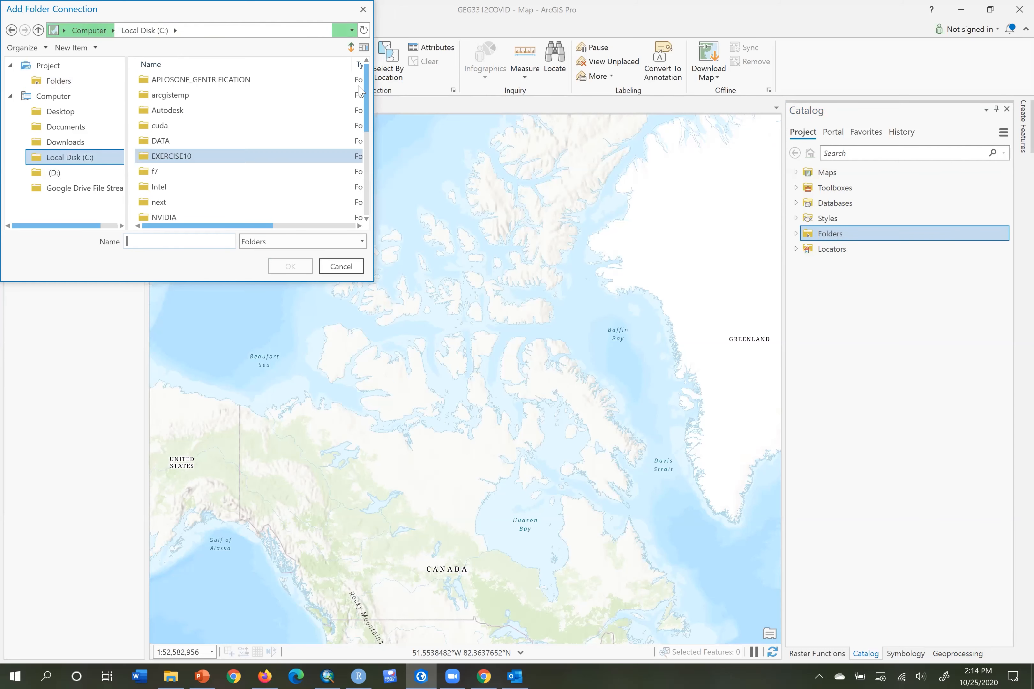
scroll(258, 209, down, 3)
click(228, 158)
double_click(284, 160)
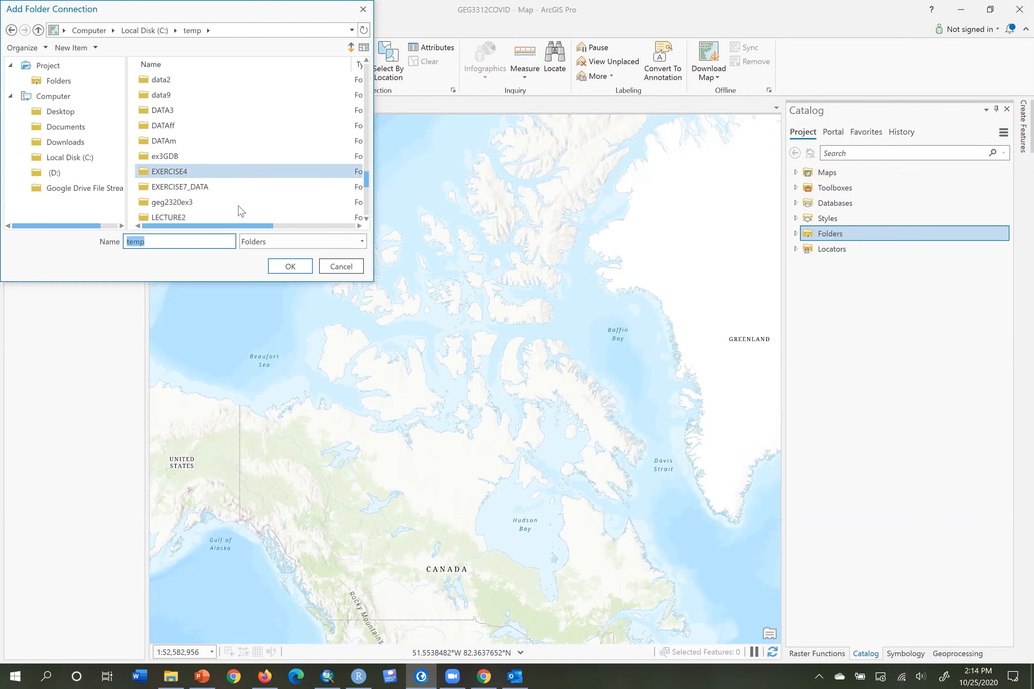
click(238, 187)
click(292, 266)
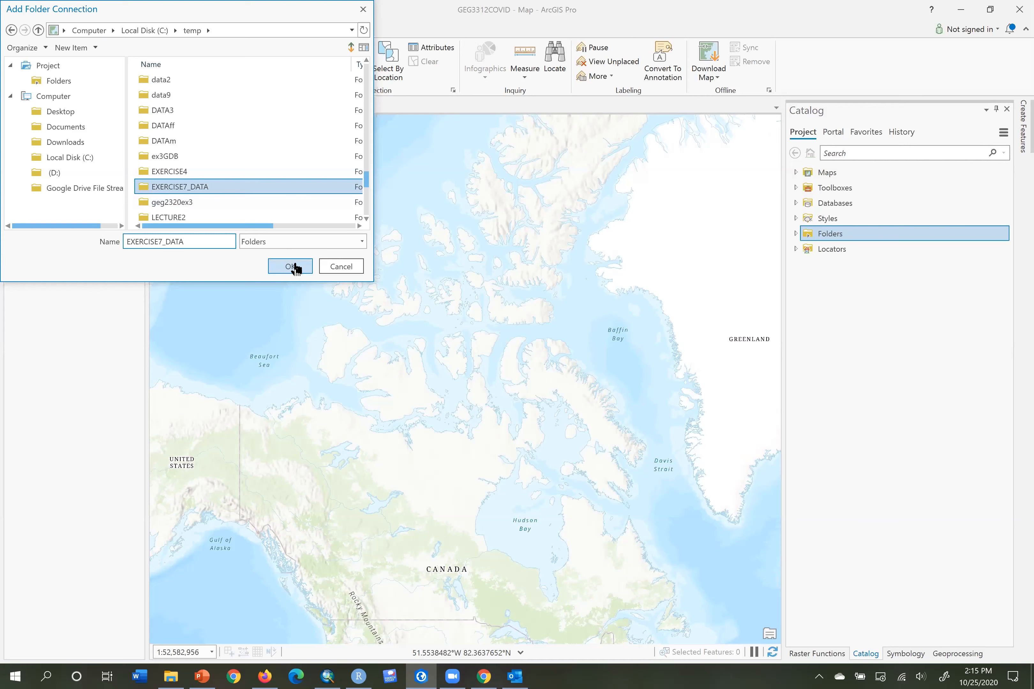
- Add the ROADS feature class from EXERCISE7_DATA's WALKING Network.gdb to the map and open its attribute table
click(796, 234)
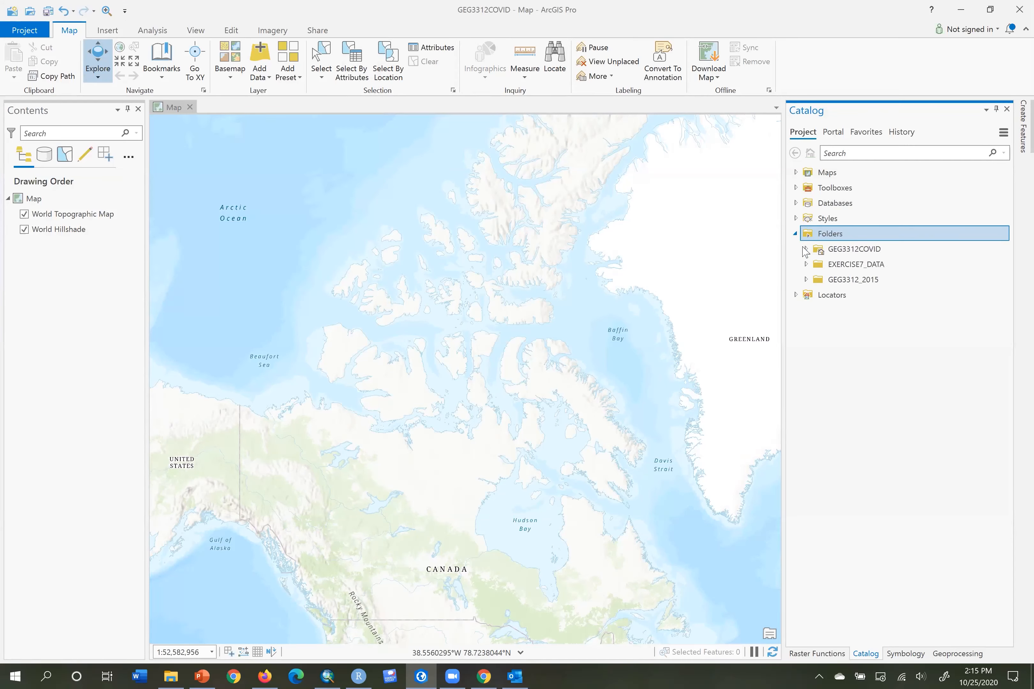
click(806, 265)
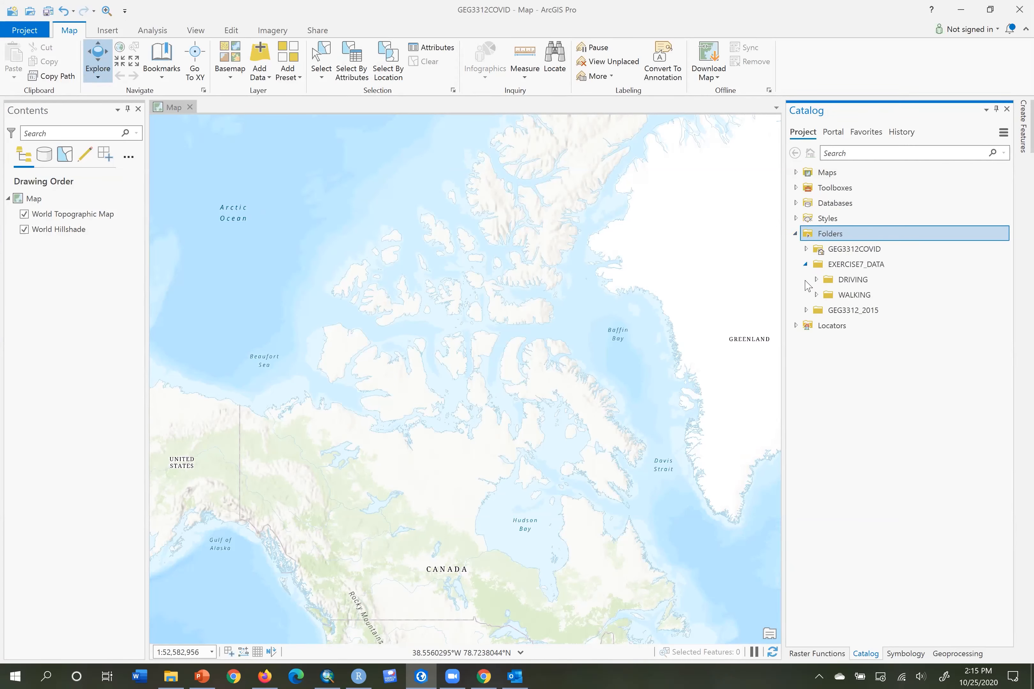
click(816, 295)
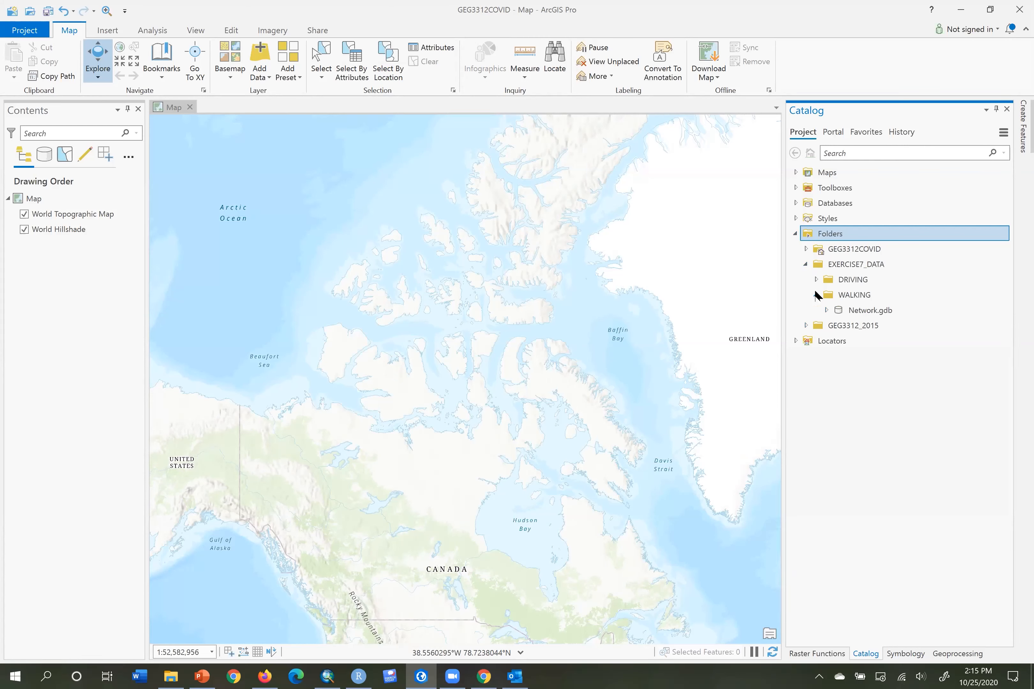
click(827, 311)
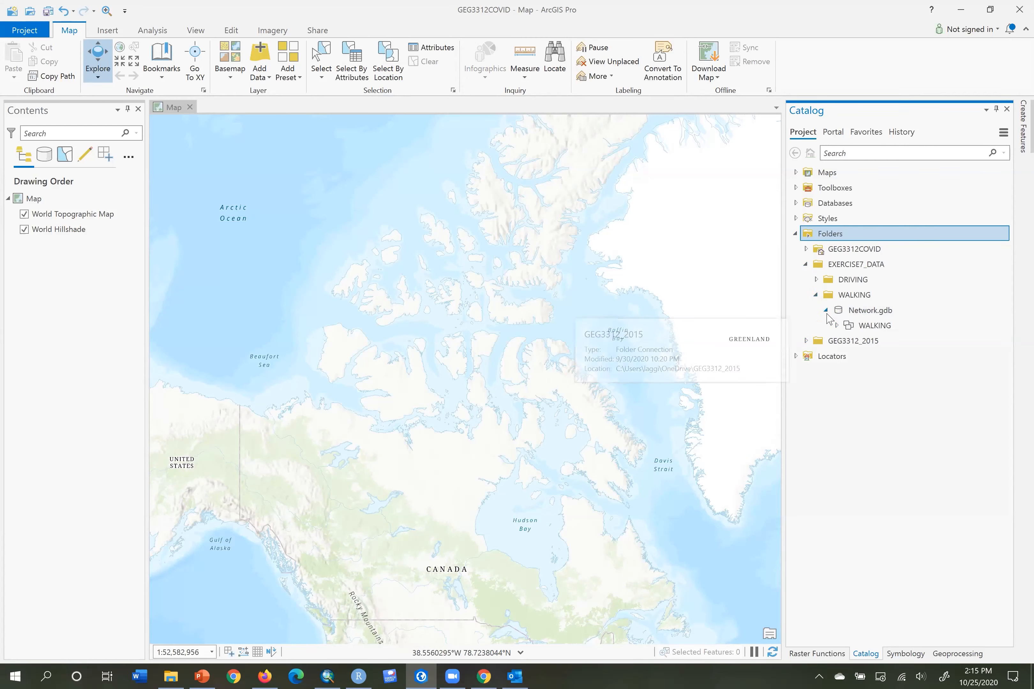
click(837, 325)
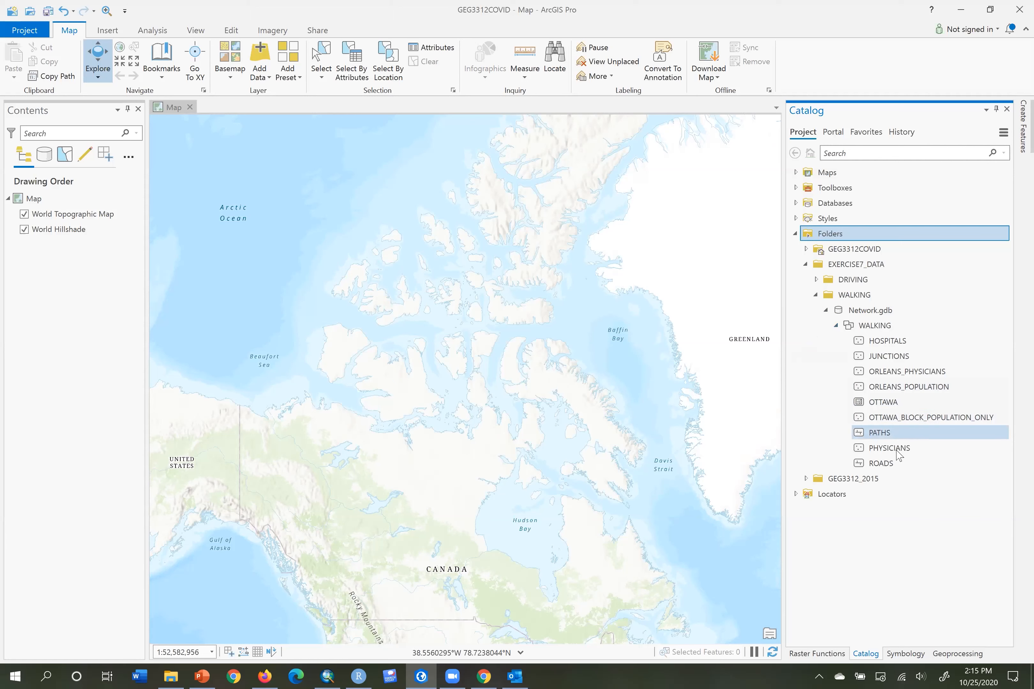
click(881, 463)
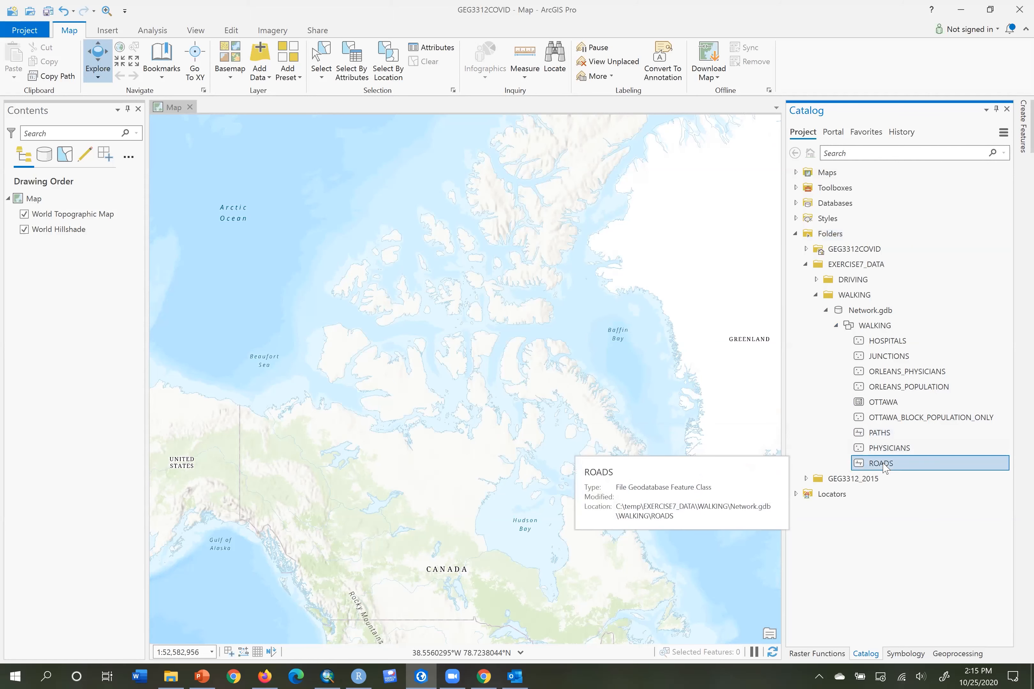
drag(334, 406, 334, 406)
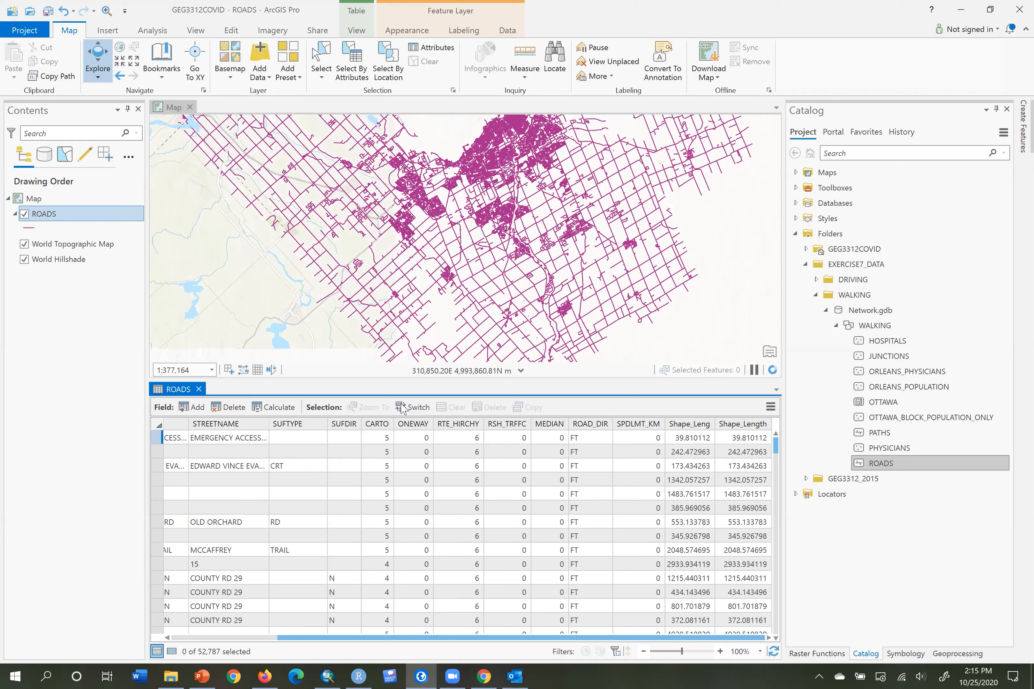
- Add a field named WALKTIME with data type Double to the ROADS fields and try to save the change
click(771, 407)
click(707, 463)
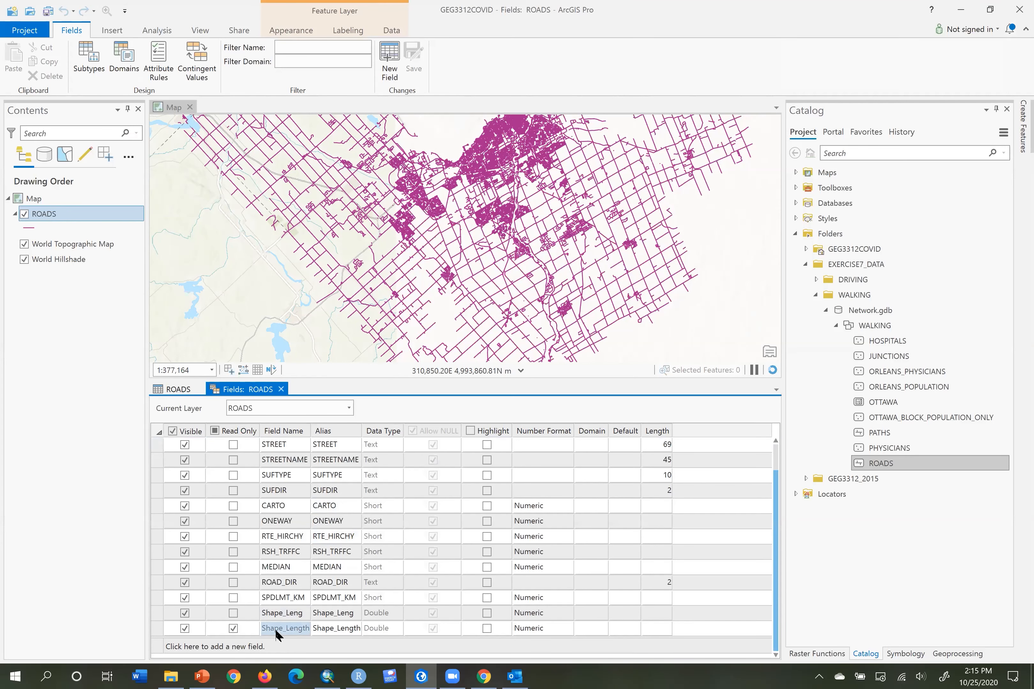
click(202, 651)
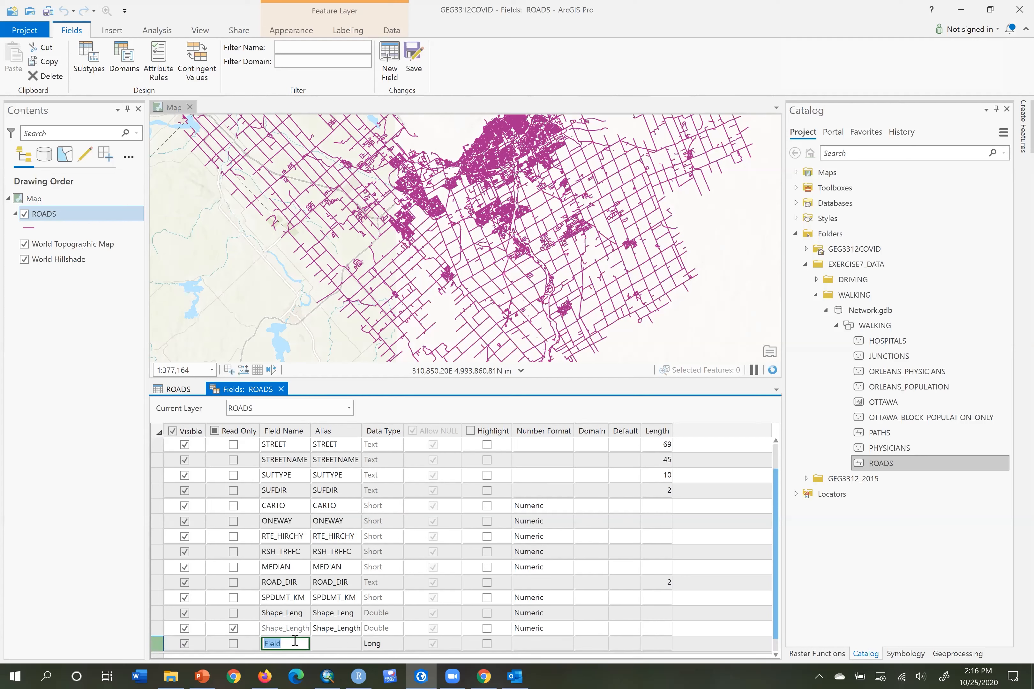
text(WALKTIME)
key(Return)
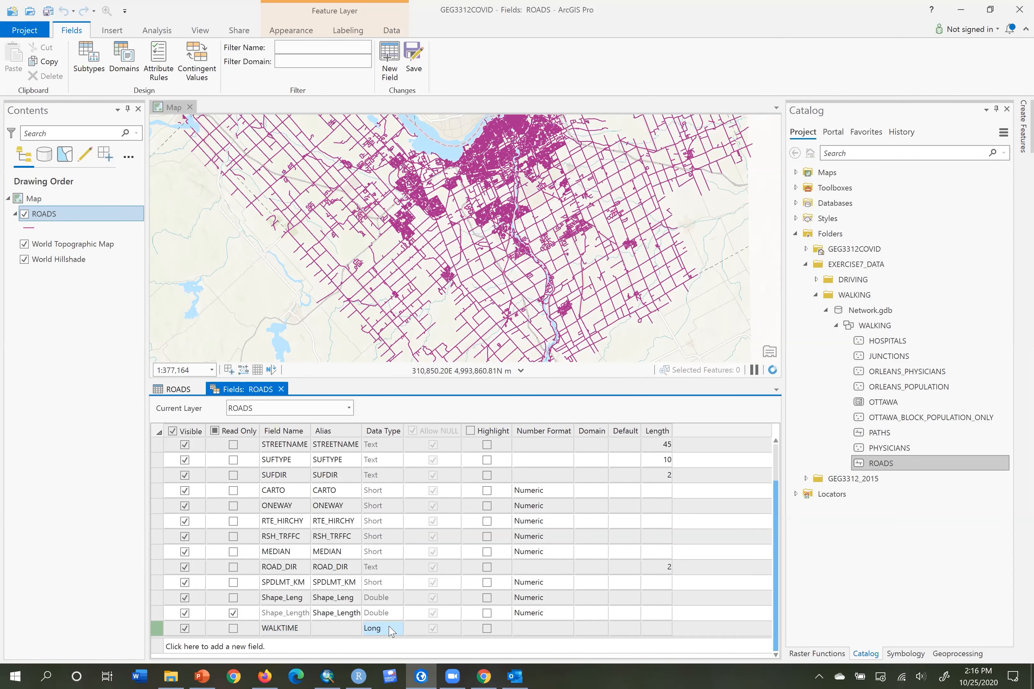
click(398, 629)
click(398, 629)
click(387, 559)
key(ctrl+s)
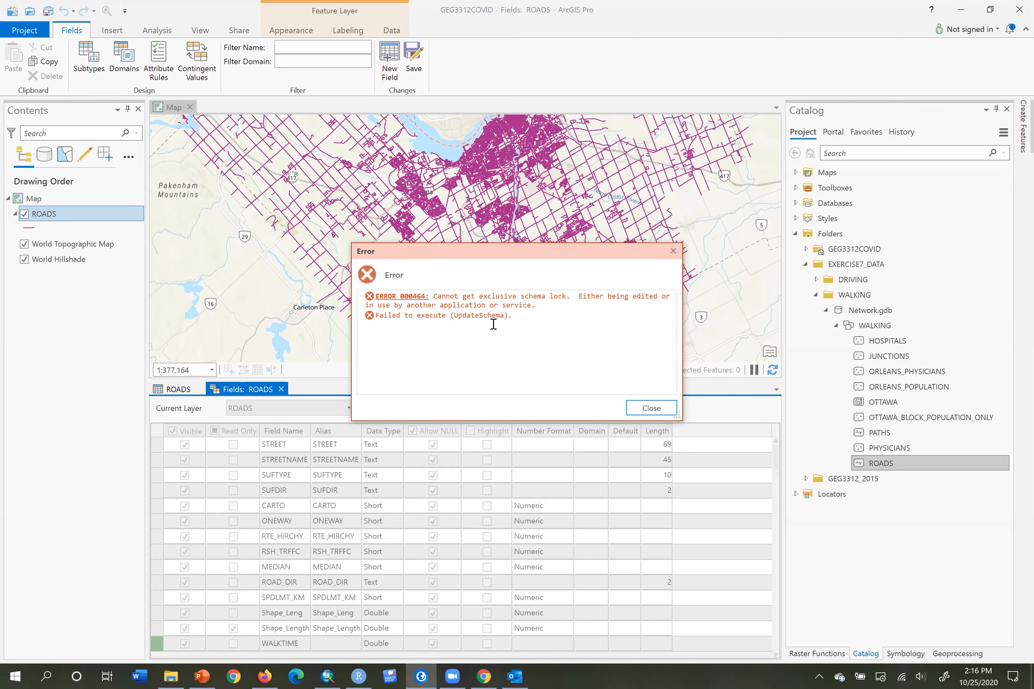
- Close ArcMap to release its schema lock, return to ArcGIS Pro and save the ROADS field changes again
drag(436, 296, 568, 295)
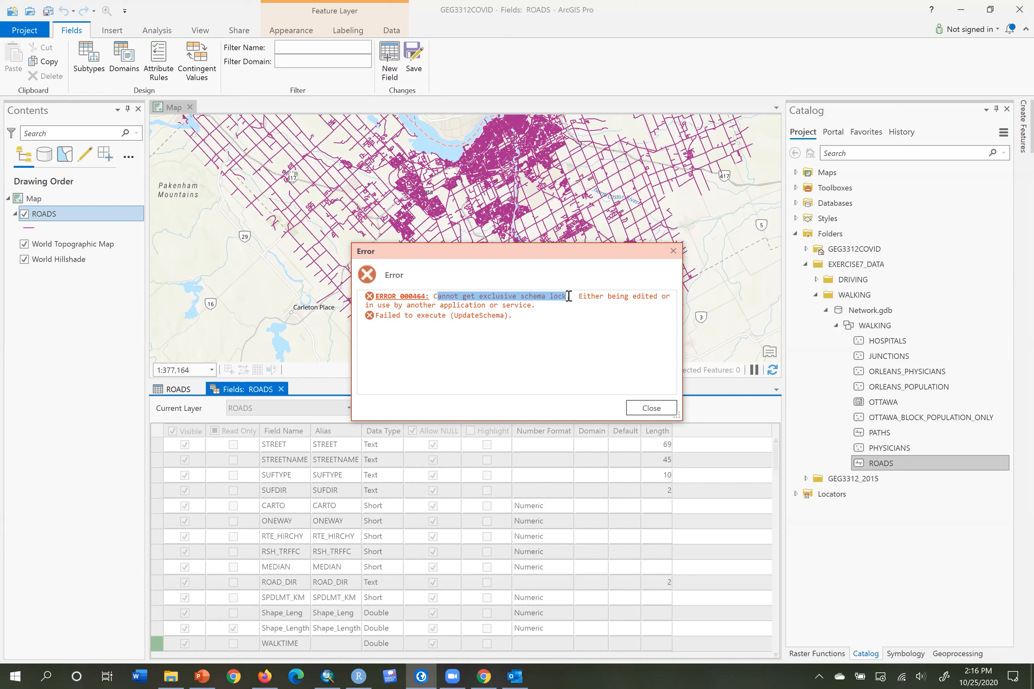
click(328, 676)
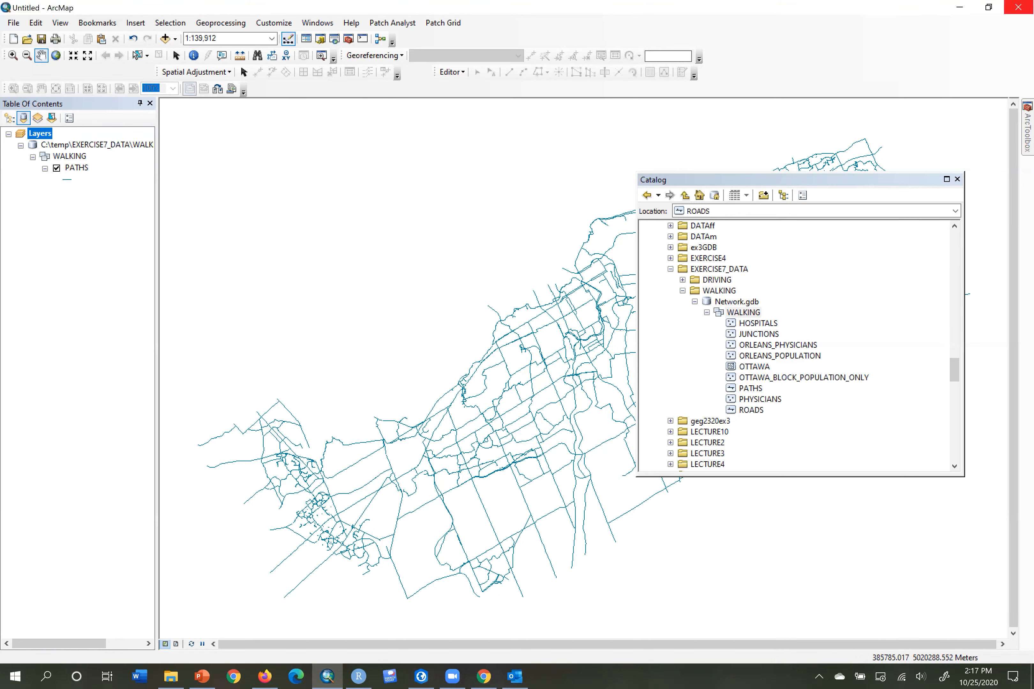
click(1018, 7)
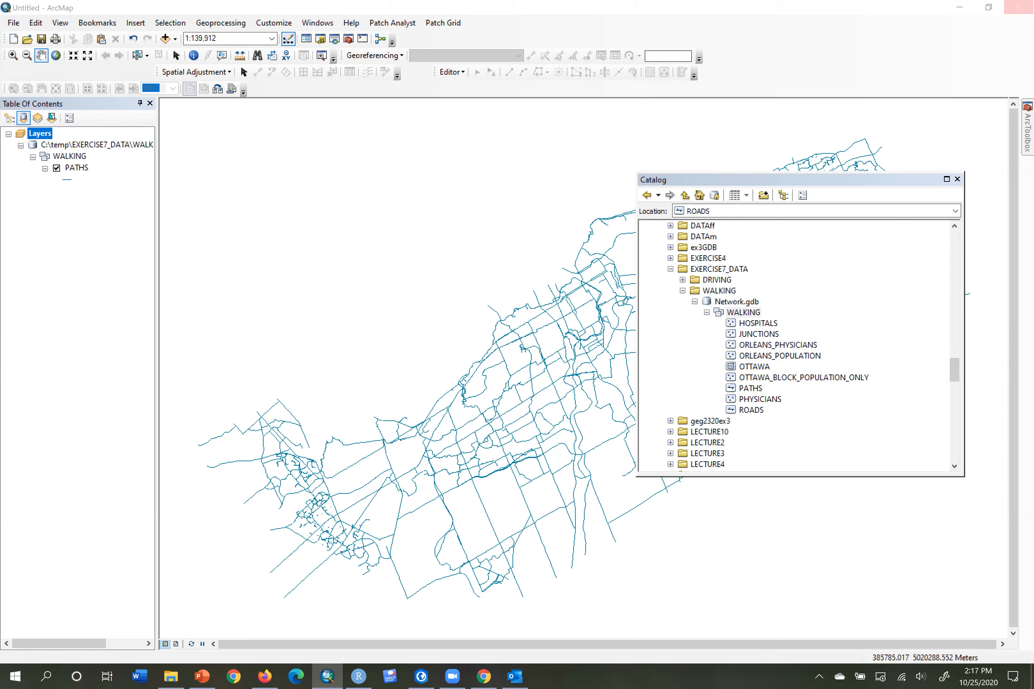
click(520, 370)
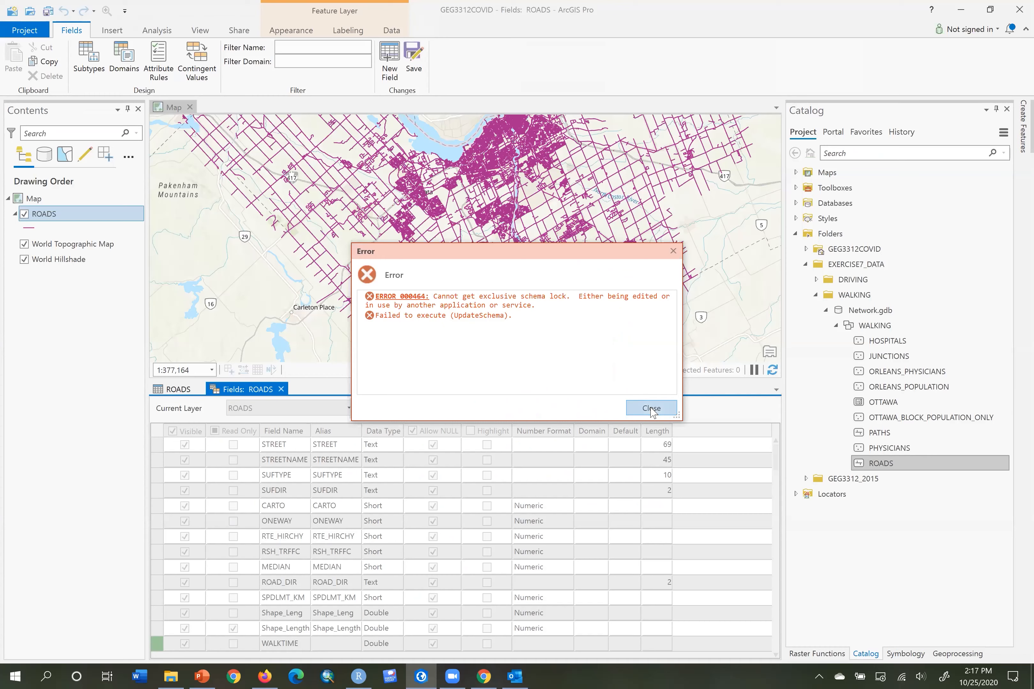
click(652, 409)
click(414, 67)
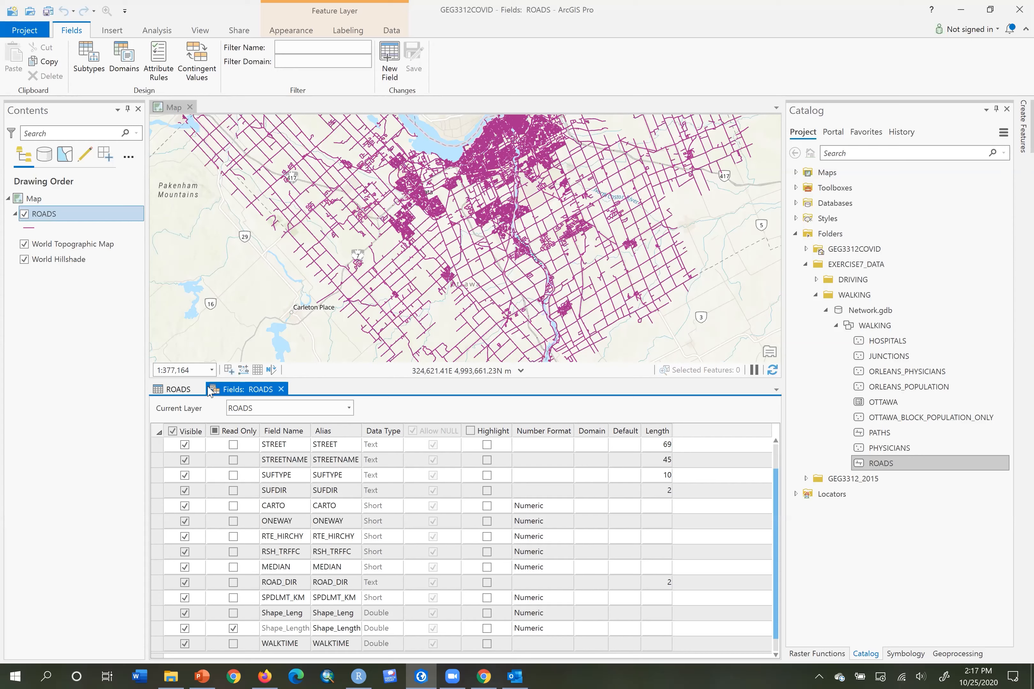
- Return to the ROADS attribute table and open Calculate Field for the WALKTIME field
click(181, 391)
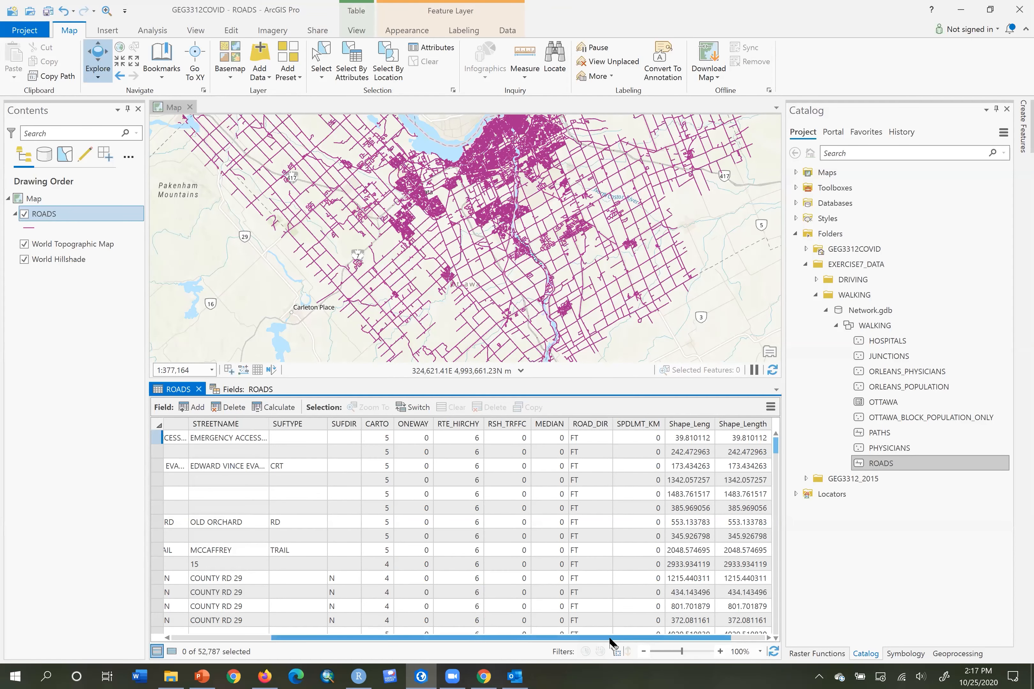
drag(611, 639, 672, 643)
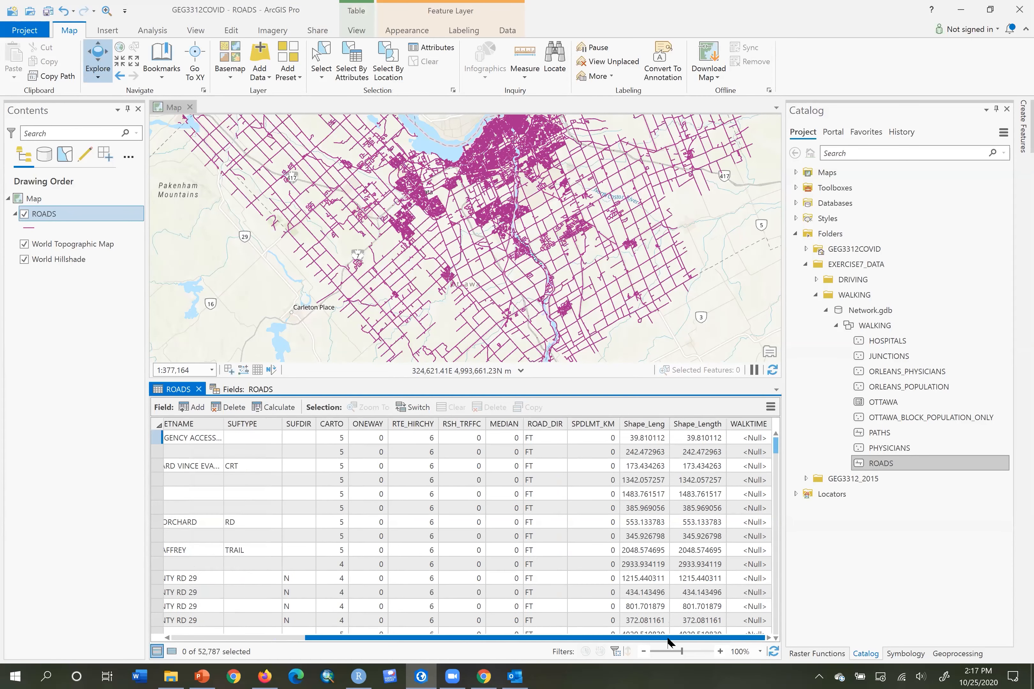
right_click(755, 428)
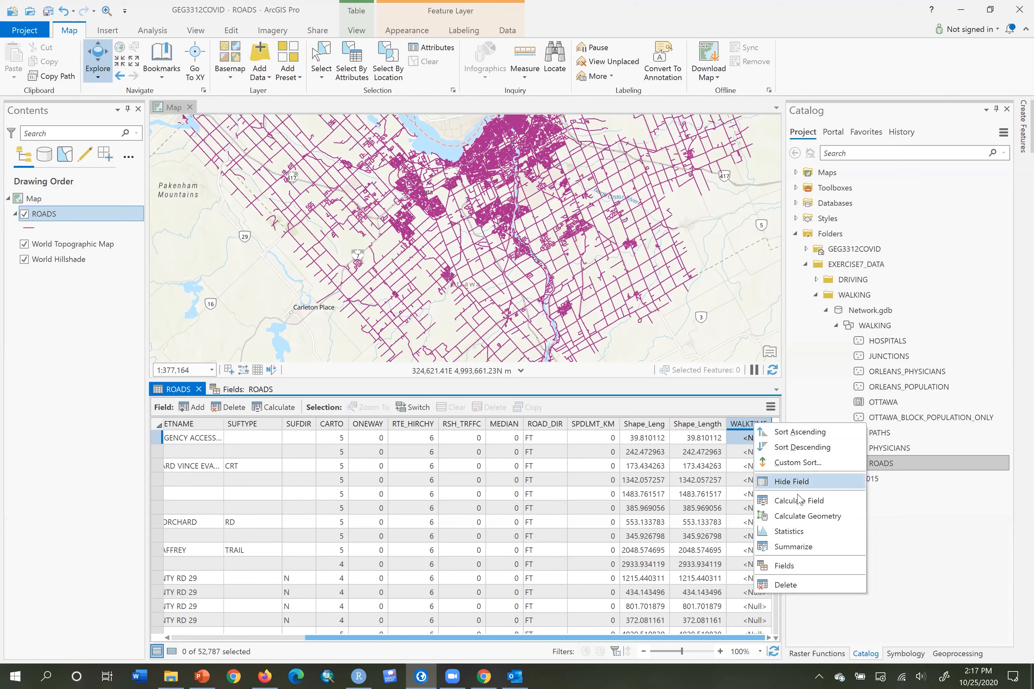
click(800, 502)
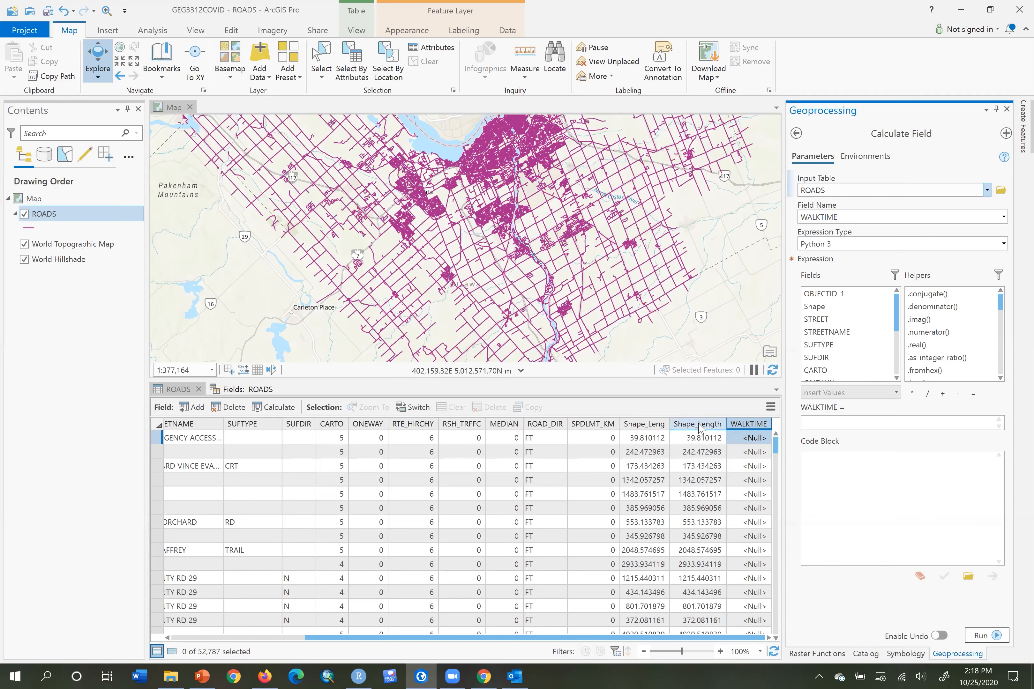
- Calculate WALKTIME with the Python 3 expression 60*( (!Shape_Leng! * 1000)/5 )
click(839, 422)
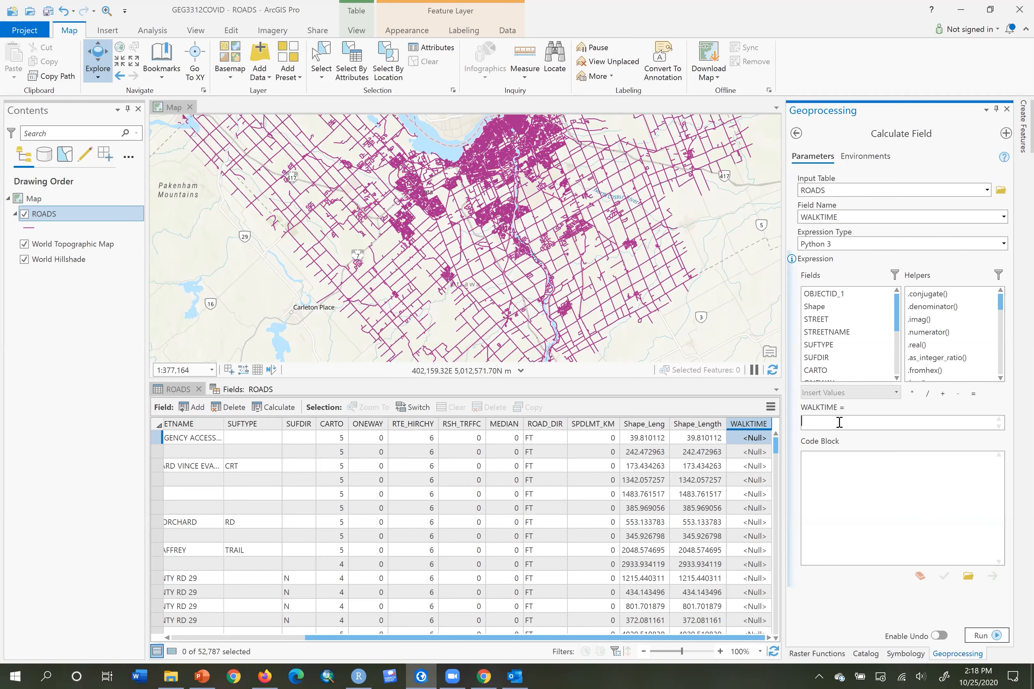
text(60*())
key(Left)
text(()/5)
drag(898, 316, 898, 360)
double_click(842, 350)
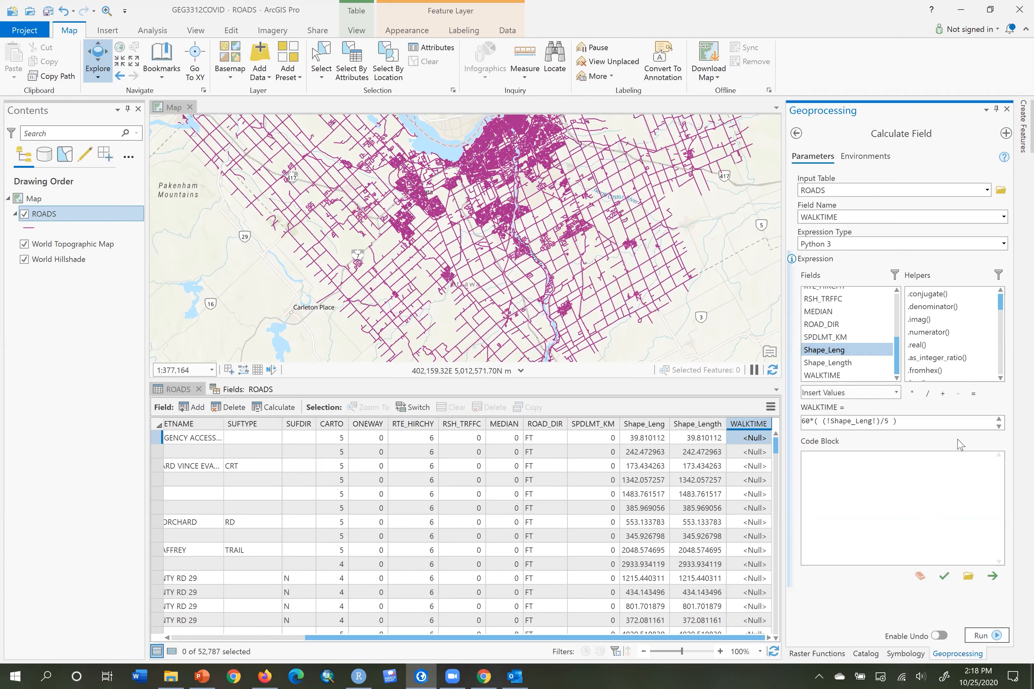
click(877, 421)
text(* 1000)
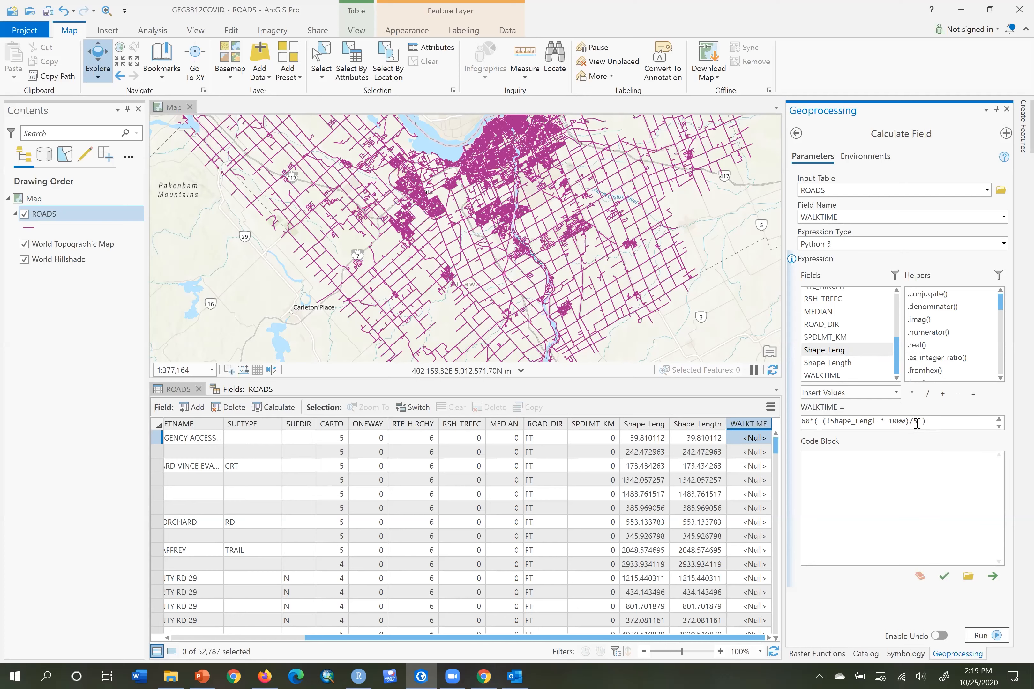
click(992, 637)
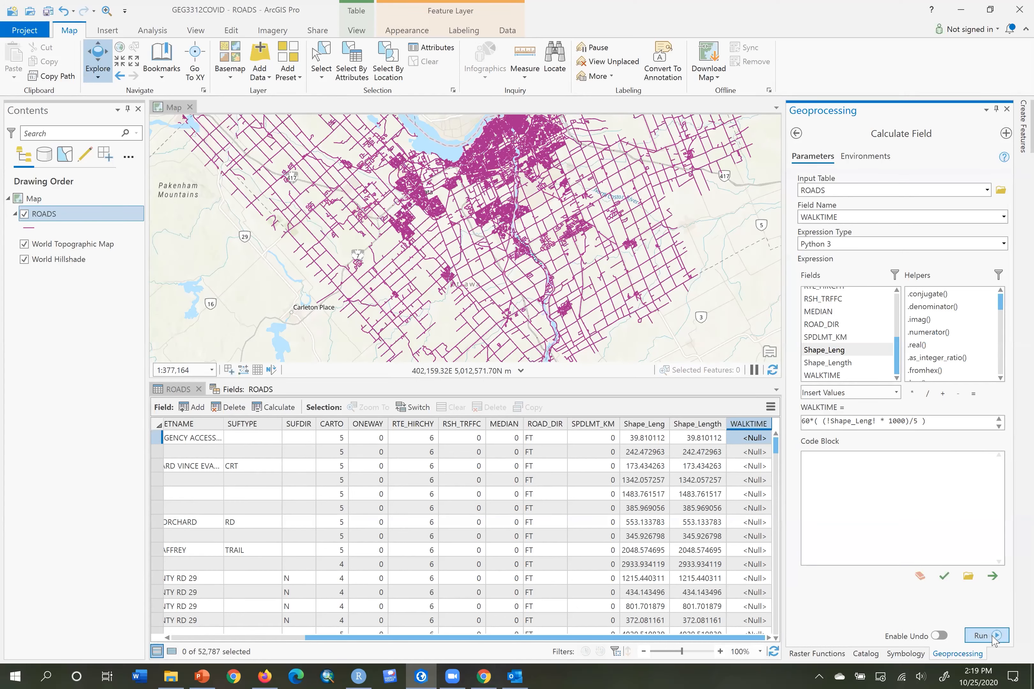
click(952, 421)
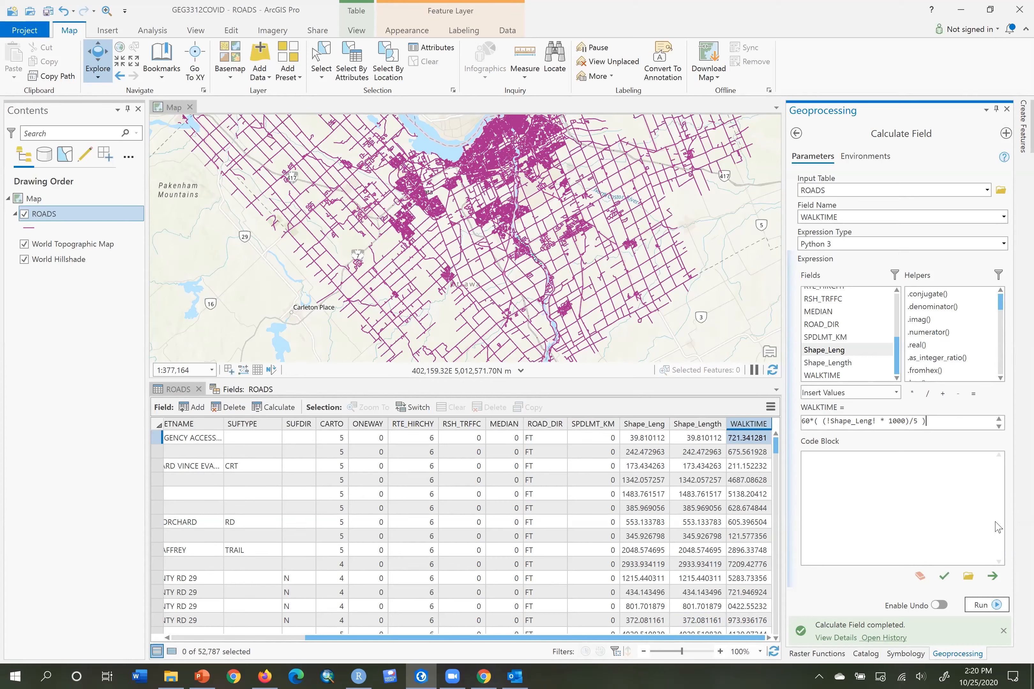
- Compare the calculated WALKTIME values with Shape_Length in the first three ROADS records, adjusting the Shape_Length column width
mouse_move(877, 641)
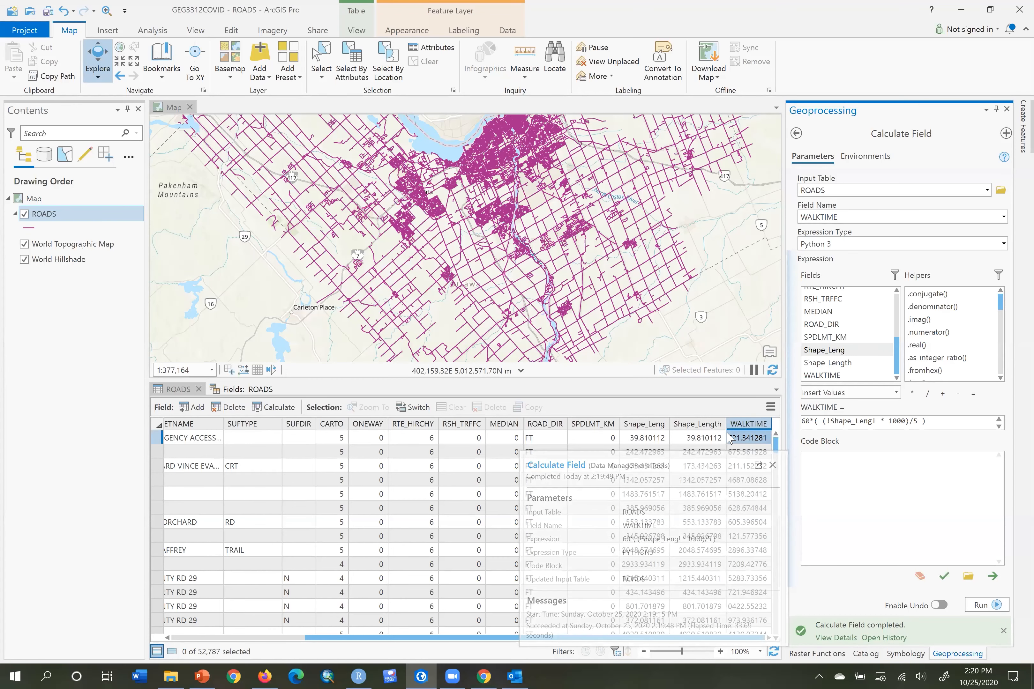
mouse_move(724, 423)
mouse_down()
mouse_move(712, 422)
mouse_move(733, 422)
mouse_move(723, 421)
mouse_up()
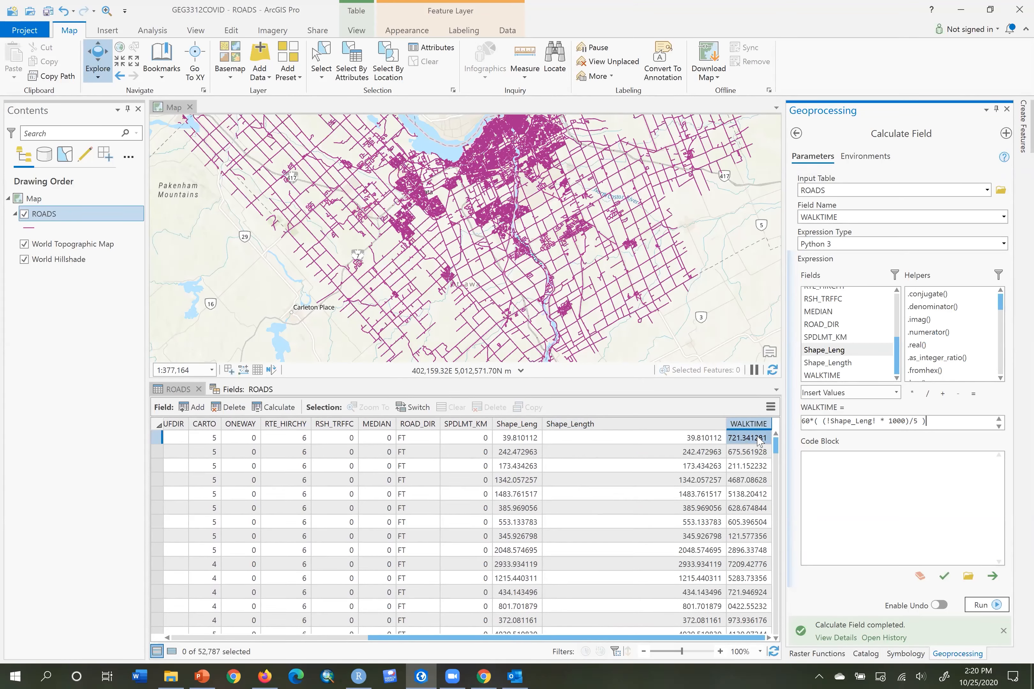
click(692, 441)
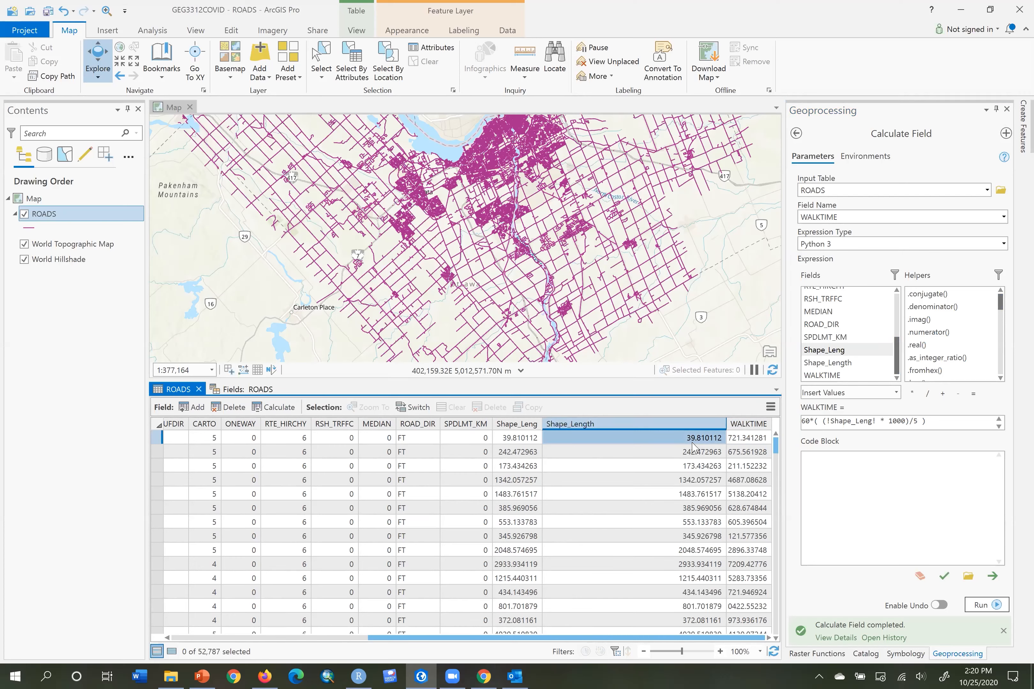
click(747, 439)
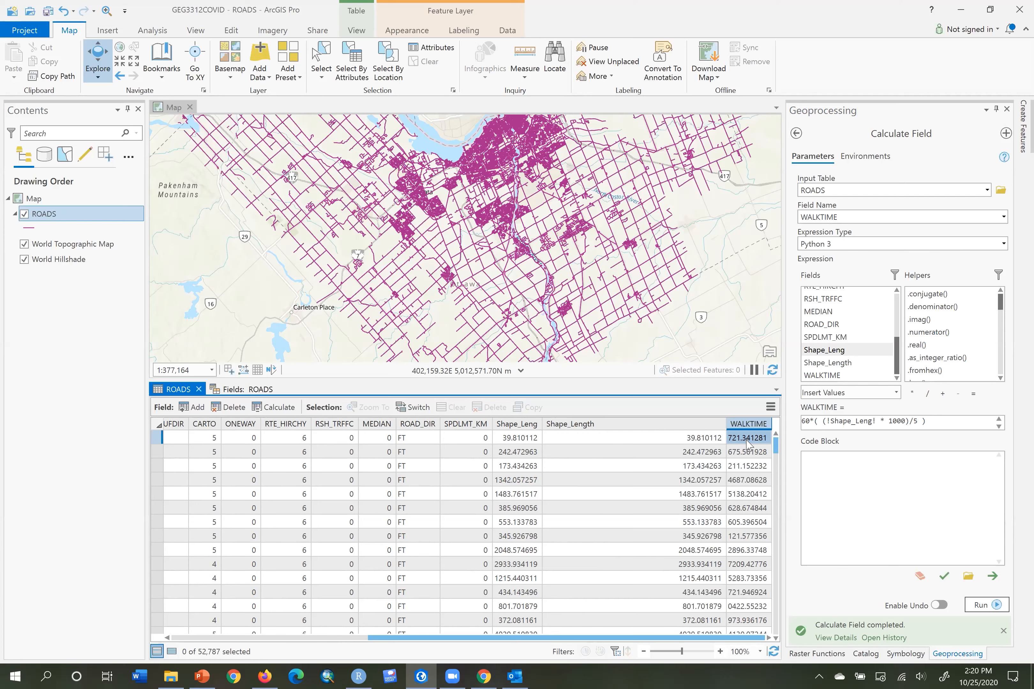
click(689, 456)
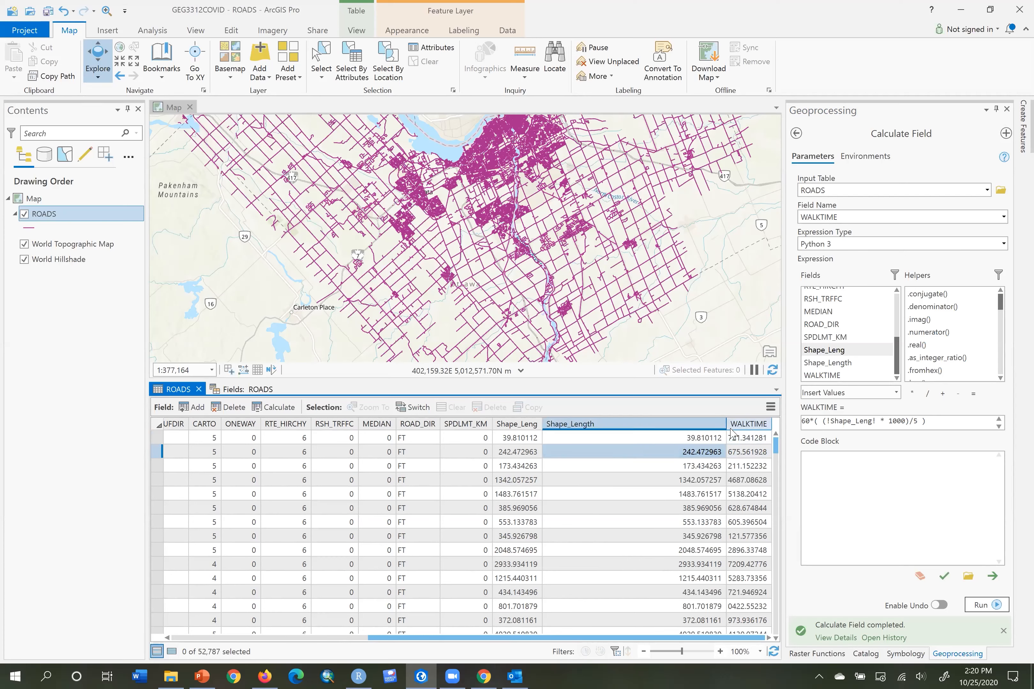
click(743, 452)
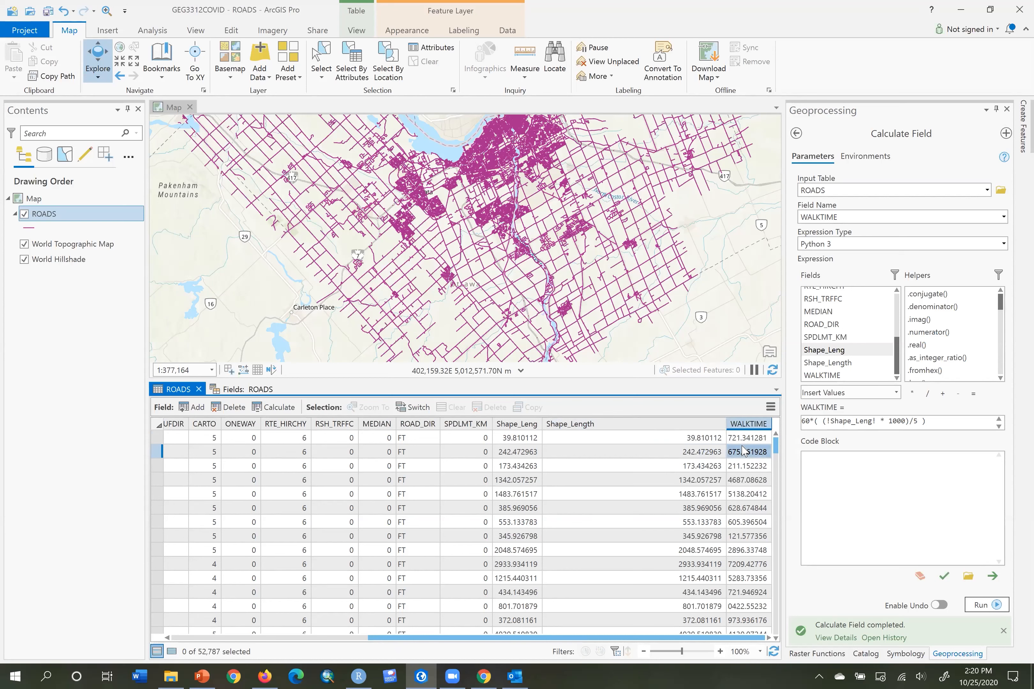
click(747, 466)
click(707, 467)
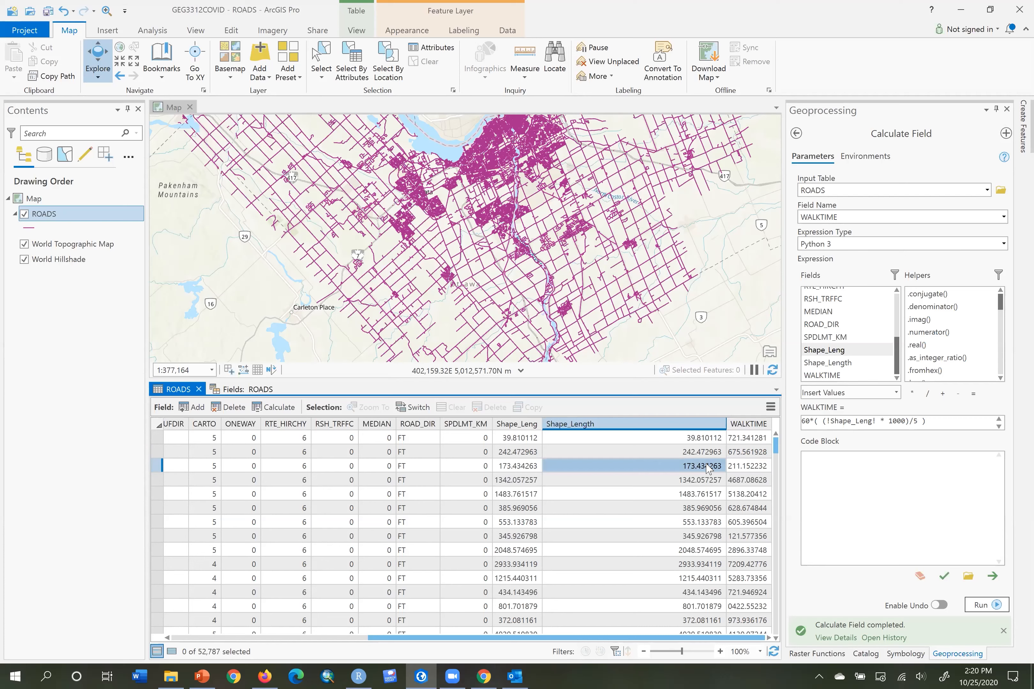
click(746, 467)
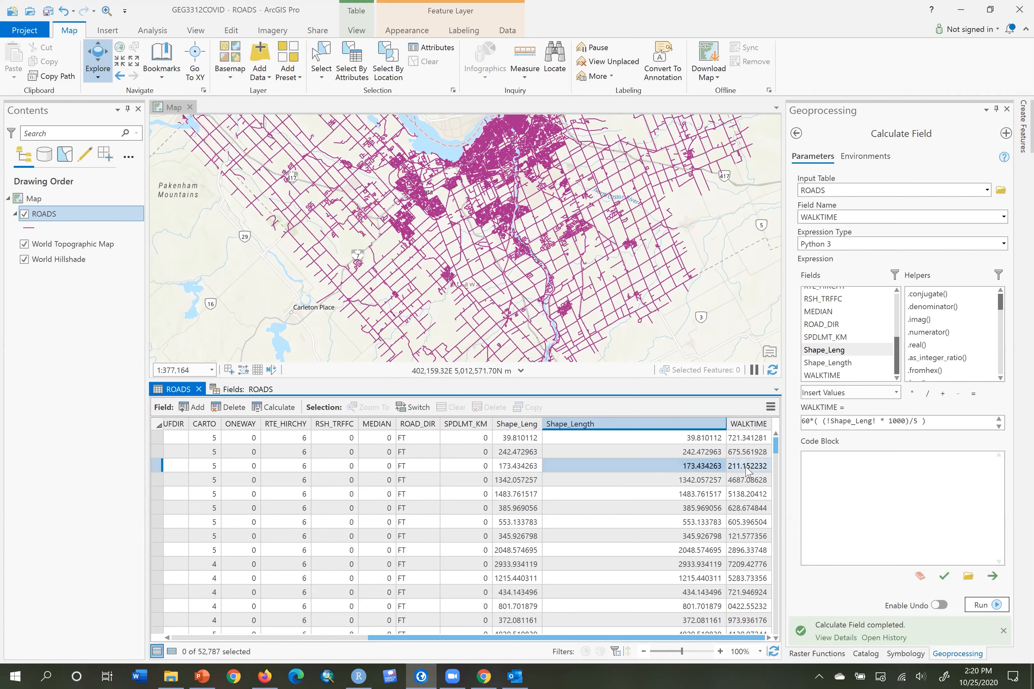
click(746, 467)
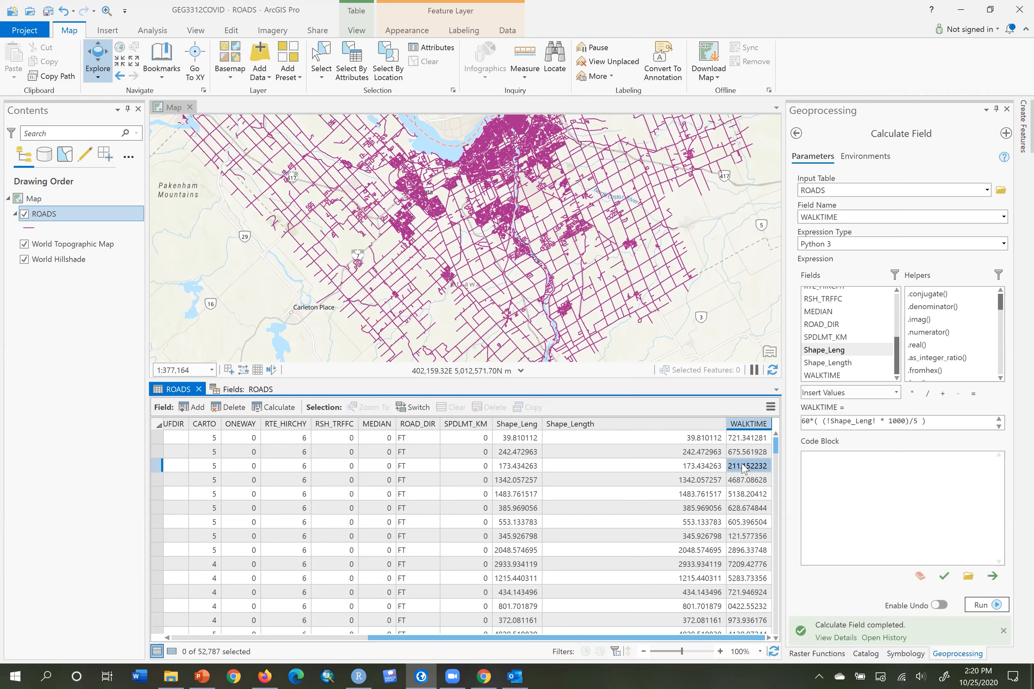
drag(701, 418, 704, 424)
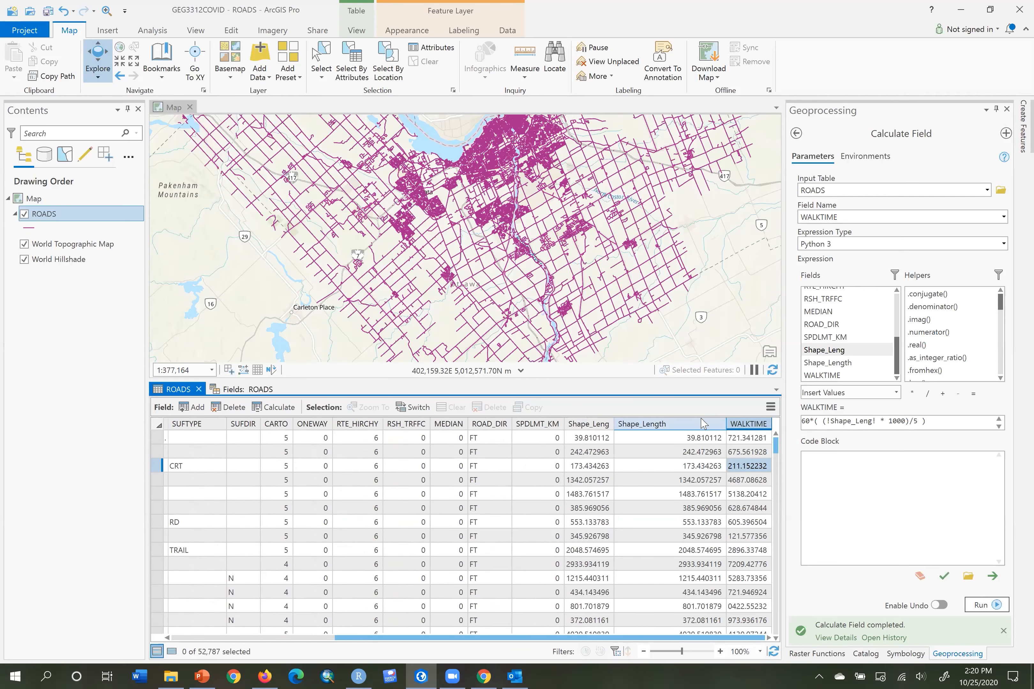
- Widen the ROADS table's WALKTIME column and check its first value against the calculation expression
drag(783, 426, 757, 432)
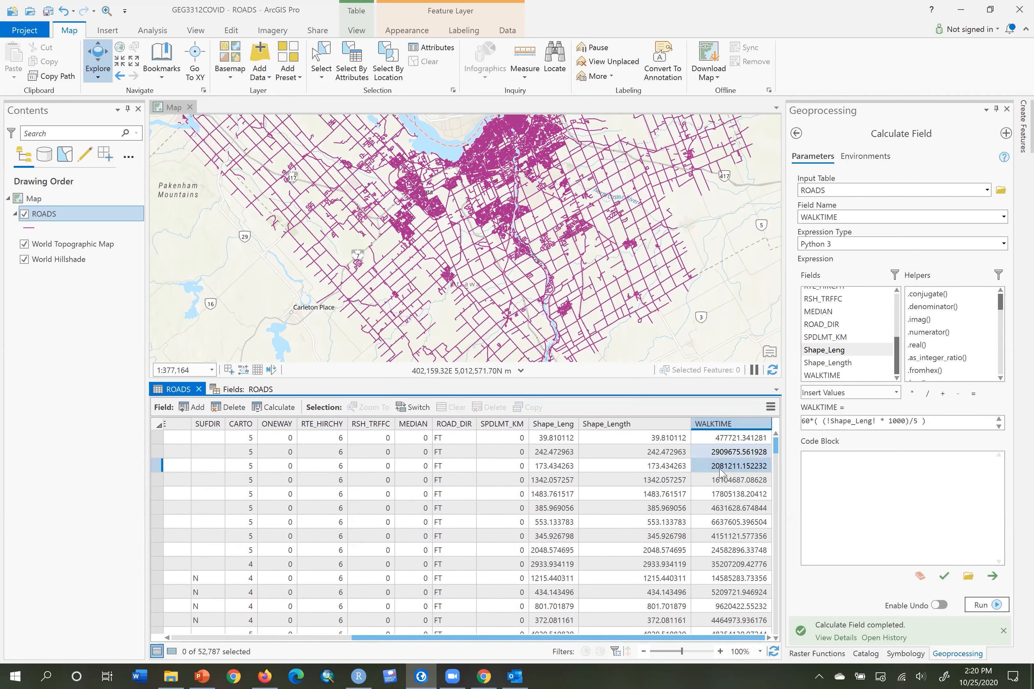
click(728, 439)
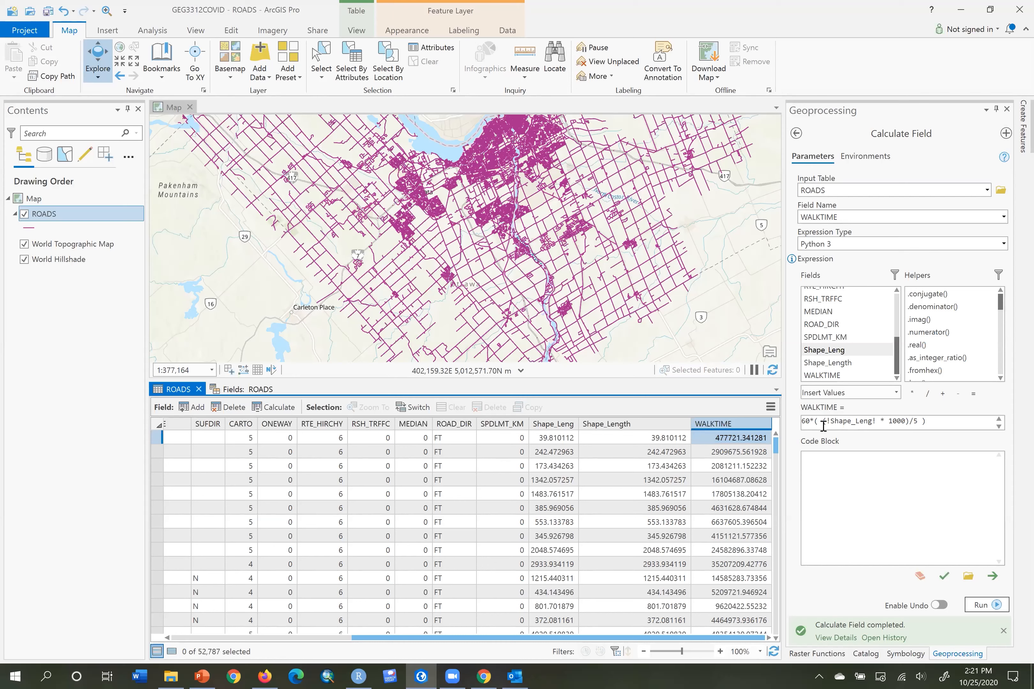
drag(803, 422, 964, 416)
click(951, 424)
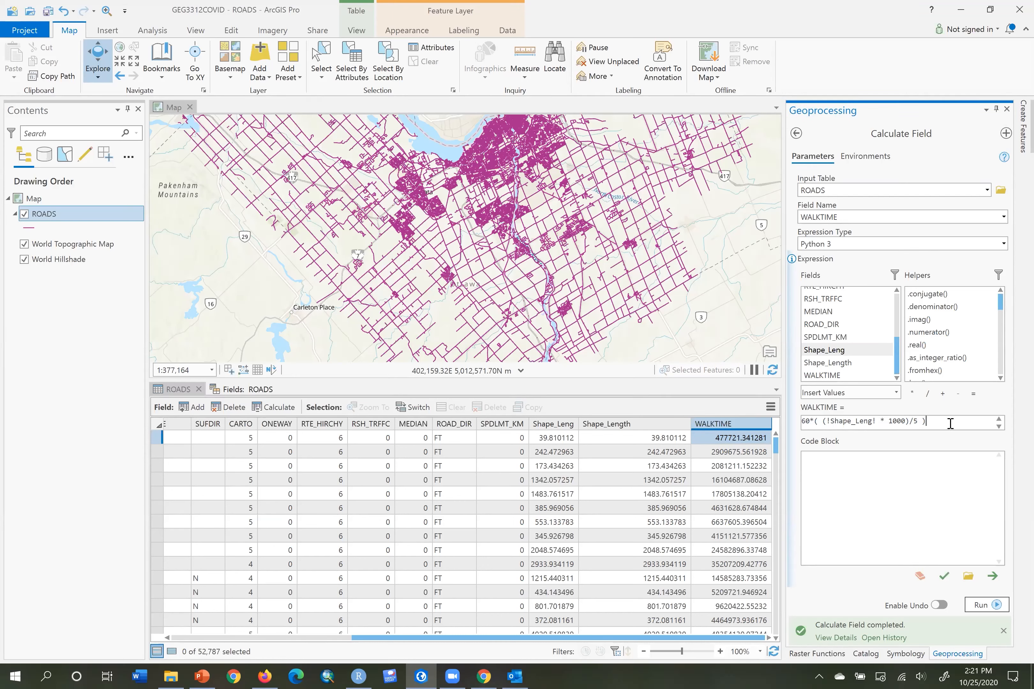
- Recalculate WALKTIME with the revised expression 60*( 5/(!Shape_Leng! * 1000) )
click(951, 423)
click(915, 421)
key(BackSpace)
key(BackSpace)
click(821, 421)
text(5/)
click(997, 606)
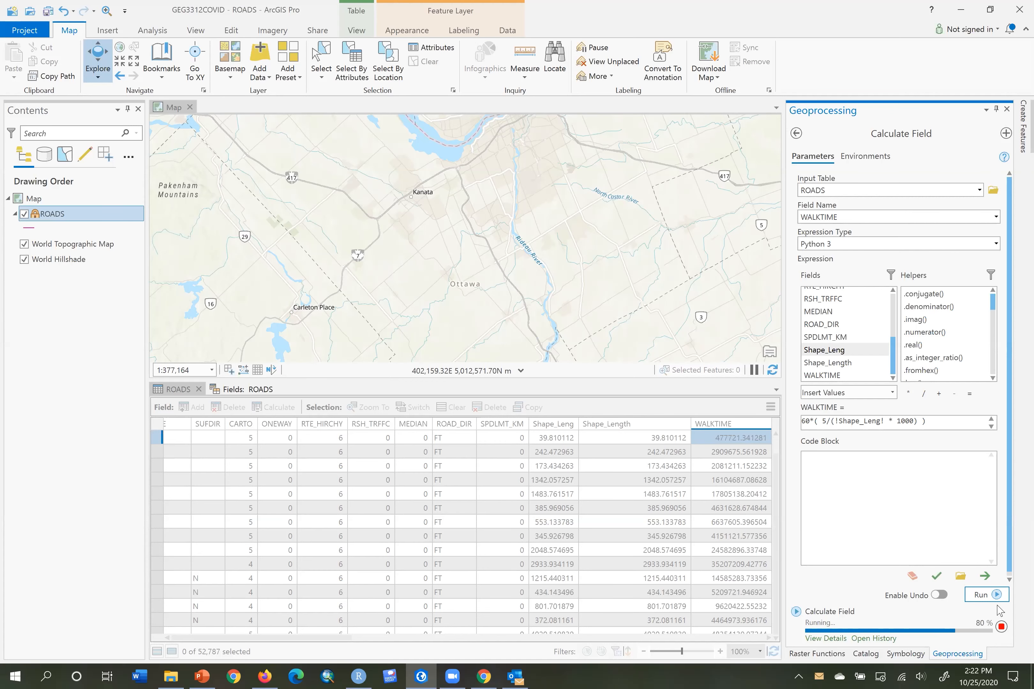
- Examine the recalculated WALKTIME values further down the ROADS table and in the first and fourth records
drag(776, 449, 777, 466)
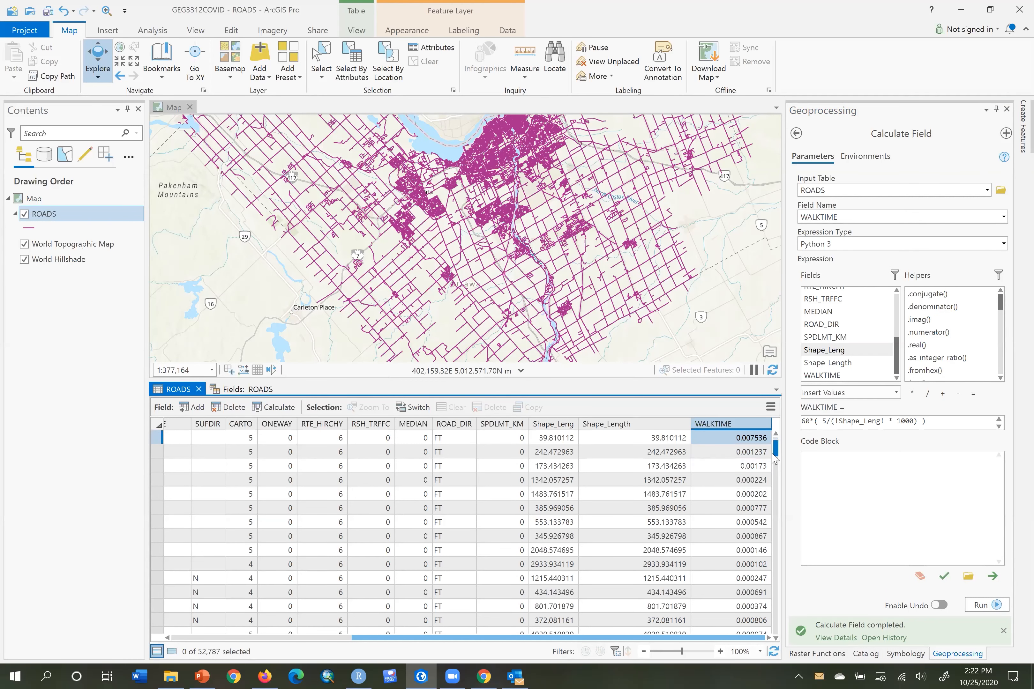
click(725, 481)
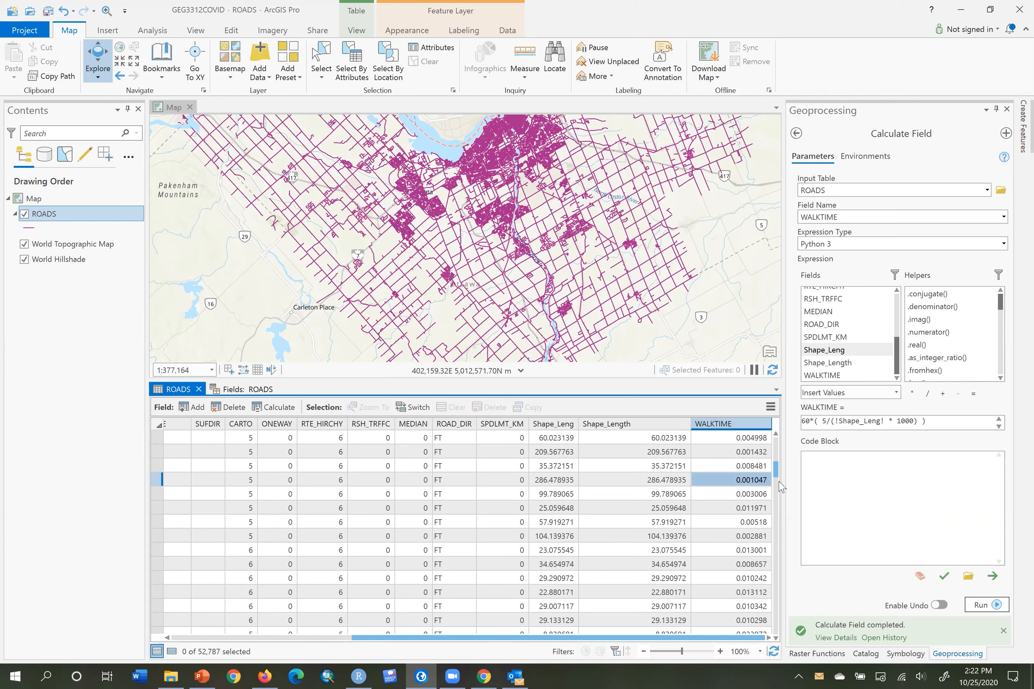
drag(776, 471, 777, 431)
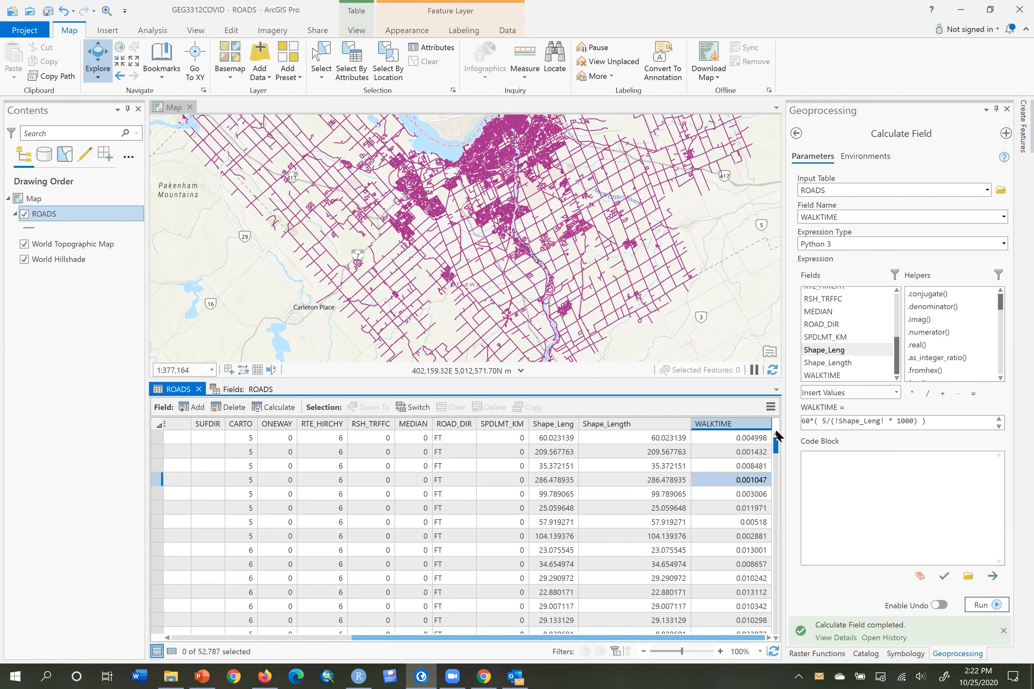
click(737, 440)
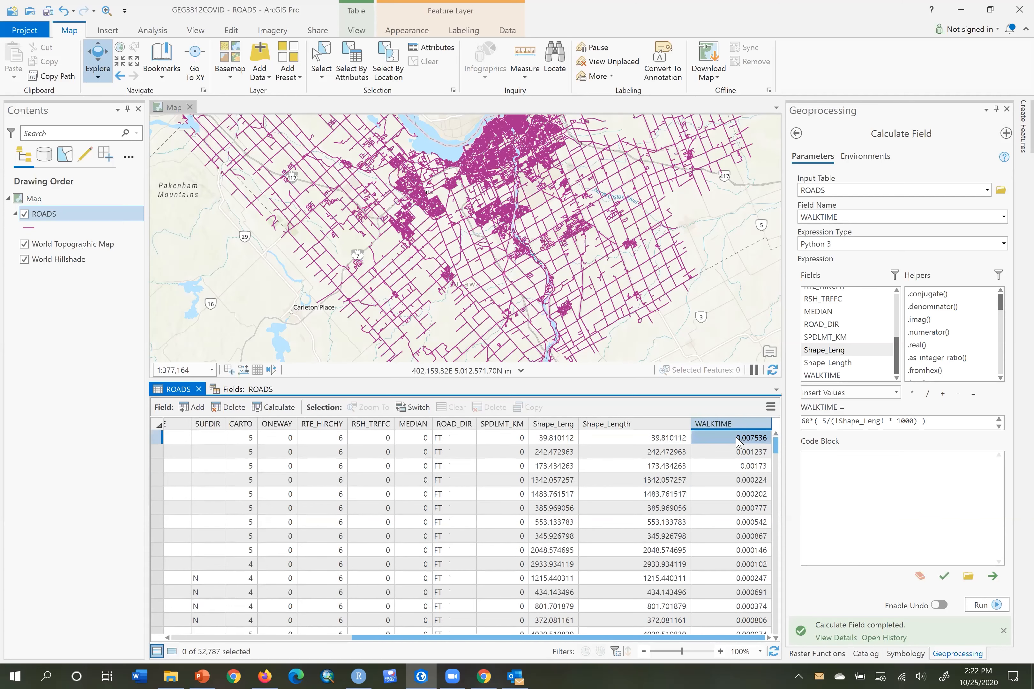
click(730, 481)
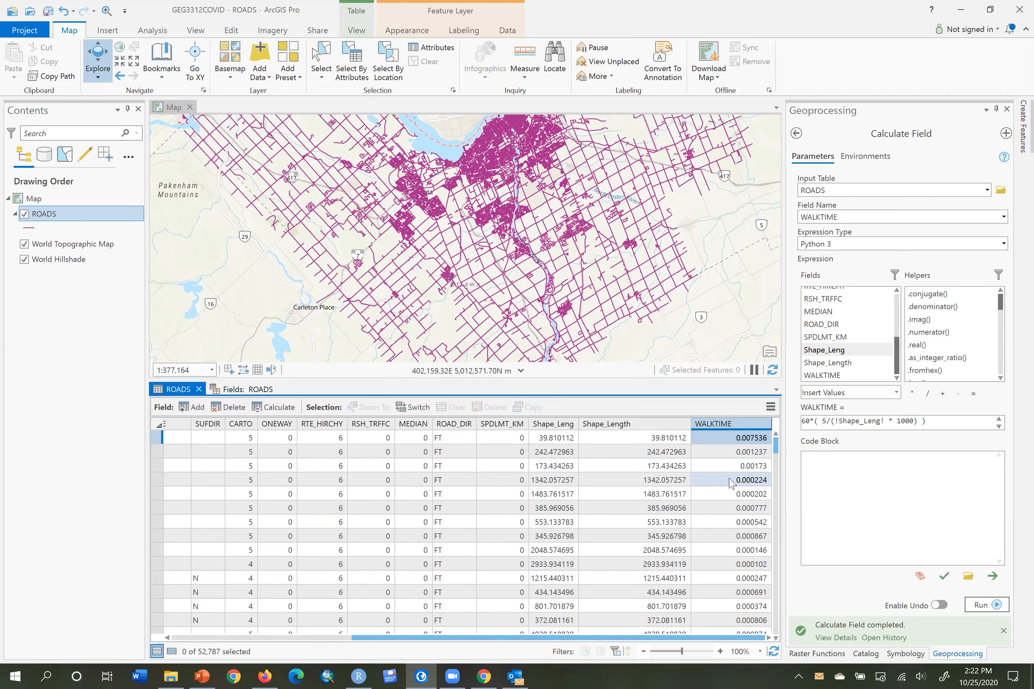
click(683, 485)
click(734, 486)
click(757, 482)
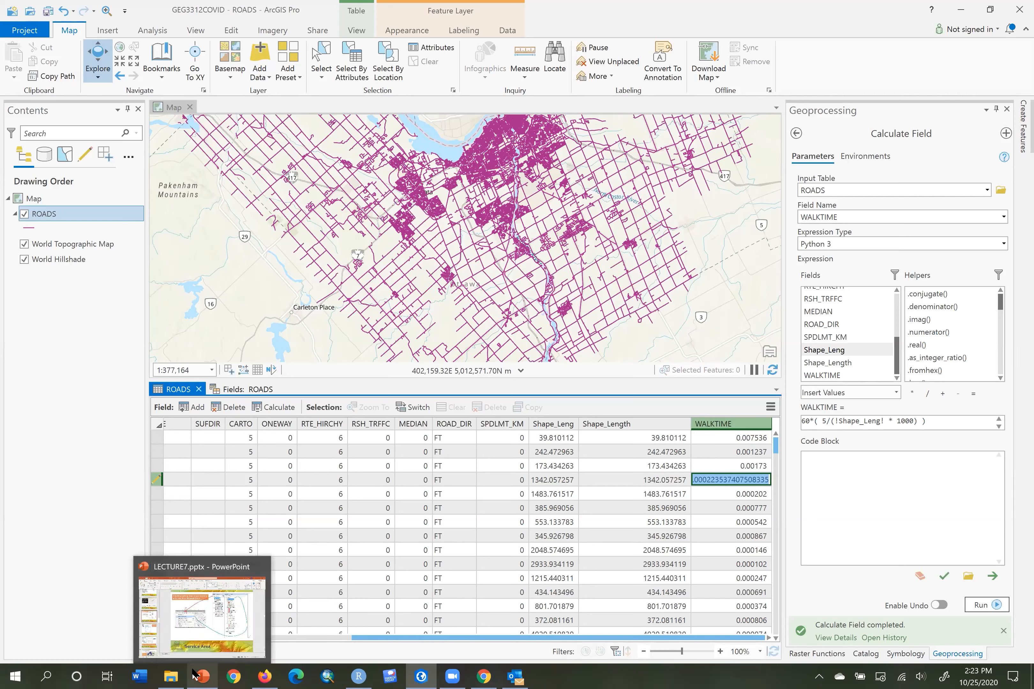
- Consult the walking-time formula on the LECTURE7 slide in PowerPoint and compare it with the ArcGIS Pro expression and first Shape_Length value
click(200, 676)
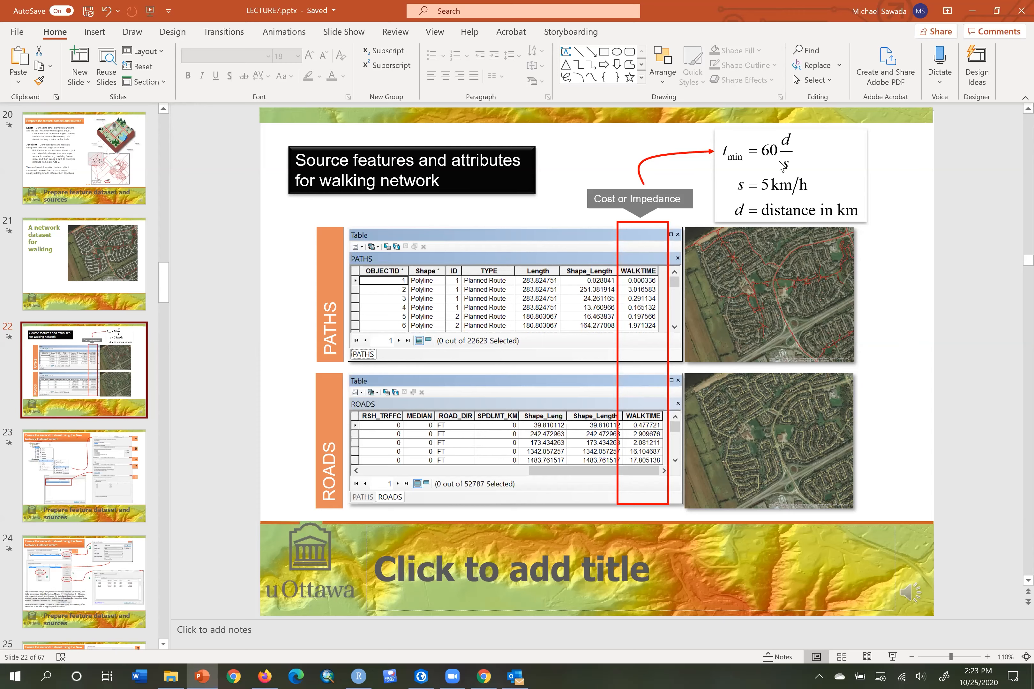
key(alt+Tab)
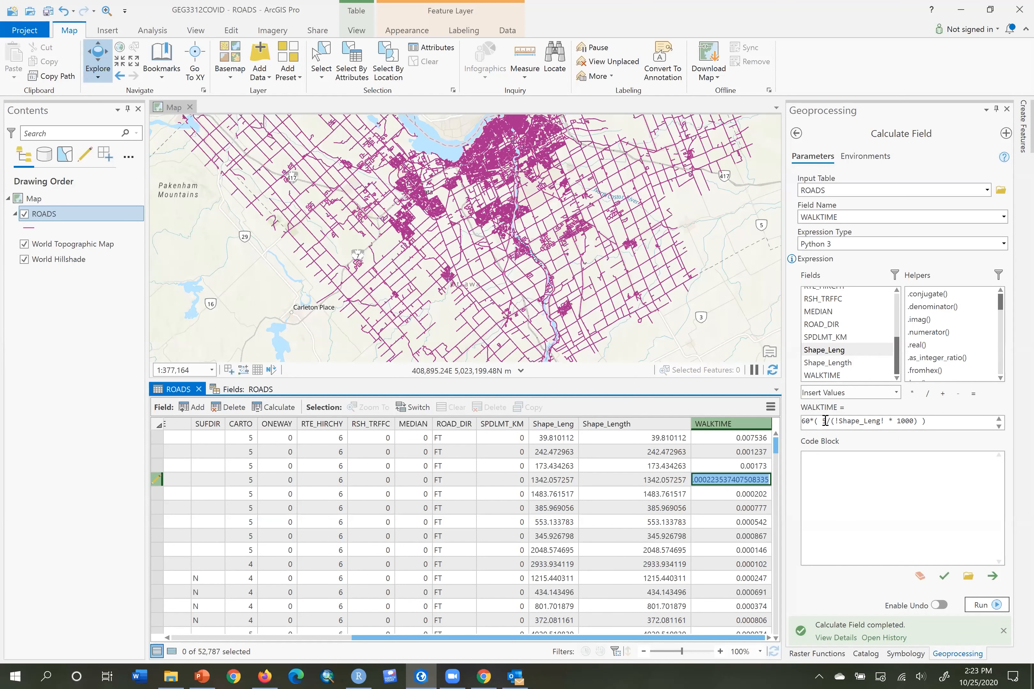
click(825, 421)
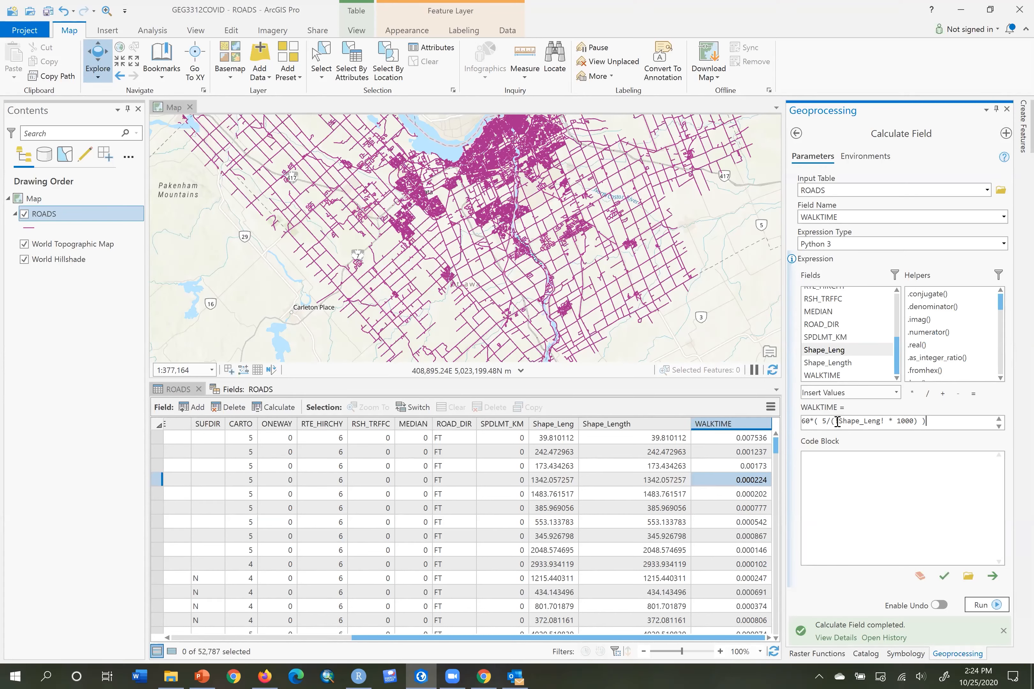
click(659, 442)
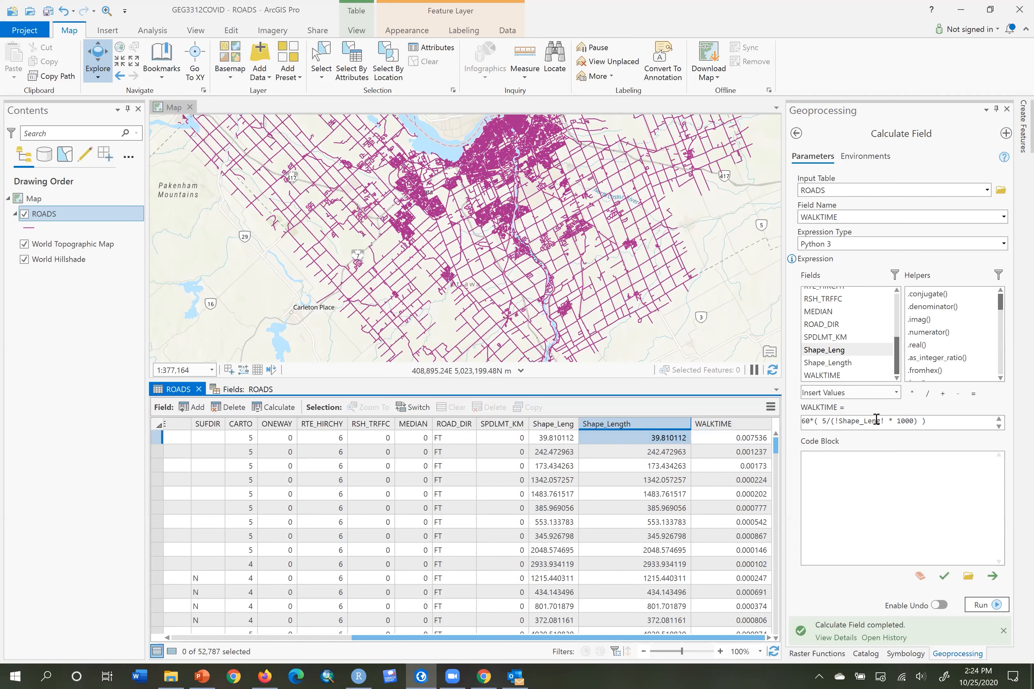
click(836, 422)
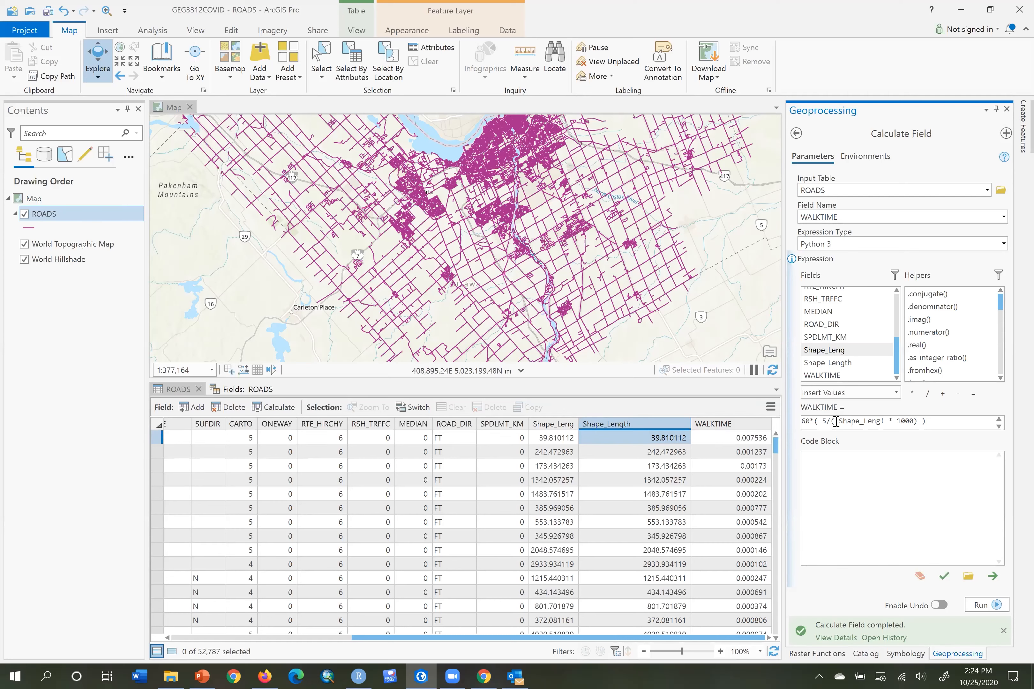
- Change the length conversion from multiplication to division and recalculate WALKTIME with 60*( 5/(!Shape_Leng!/1000))
drag(892, 422, 885, 422)
click(884, 422)
key(Delete)
key(Delete)
key(Delete)
text(/)
click(992, 613)
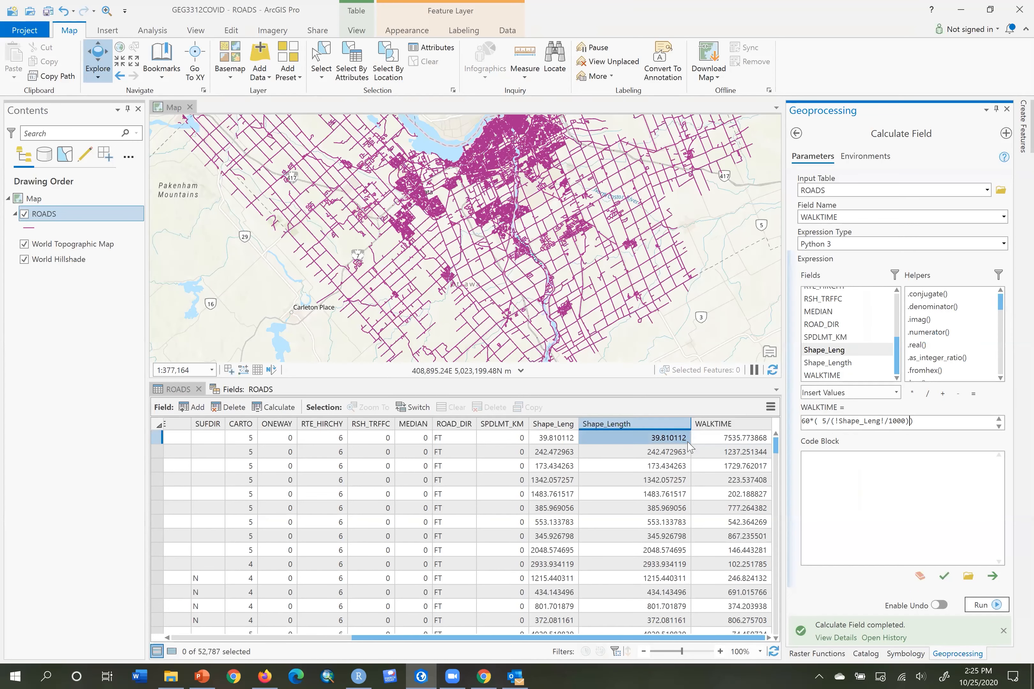
- Check the first WALKTIME value and review the formula on the PowerPoint slide again before returning to ArcGIS Pro
click(747, 438)
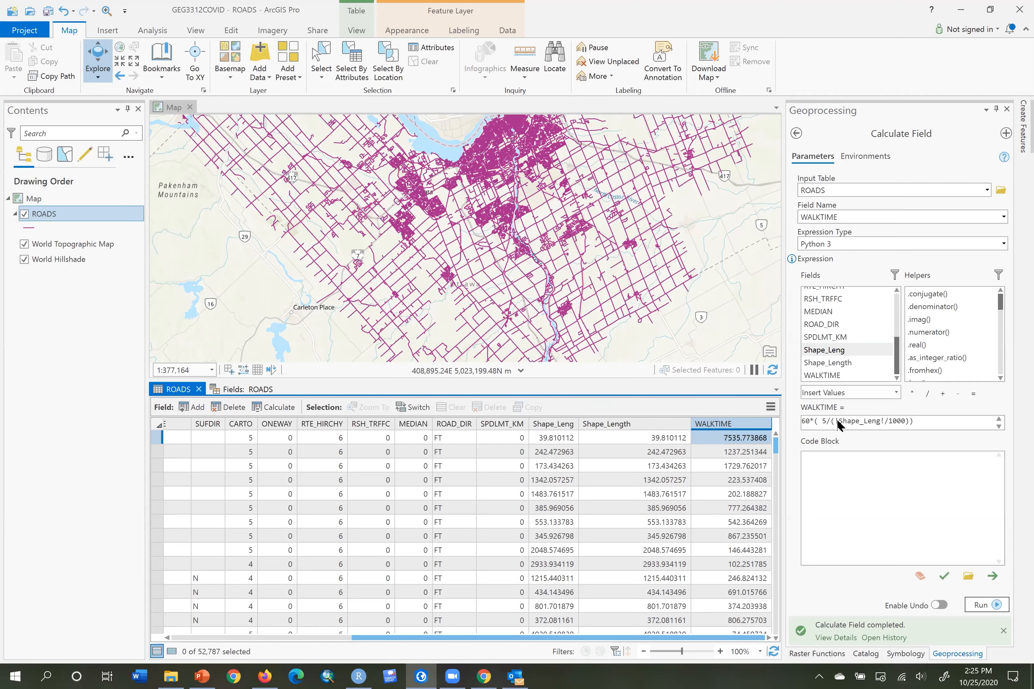
key(alt+Tab)
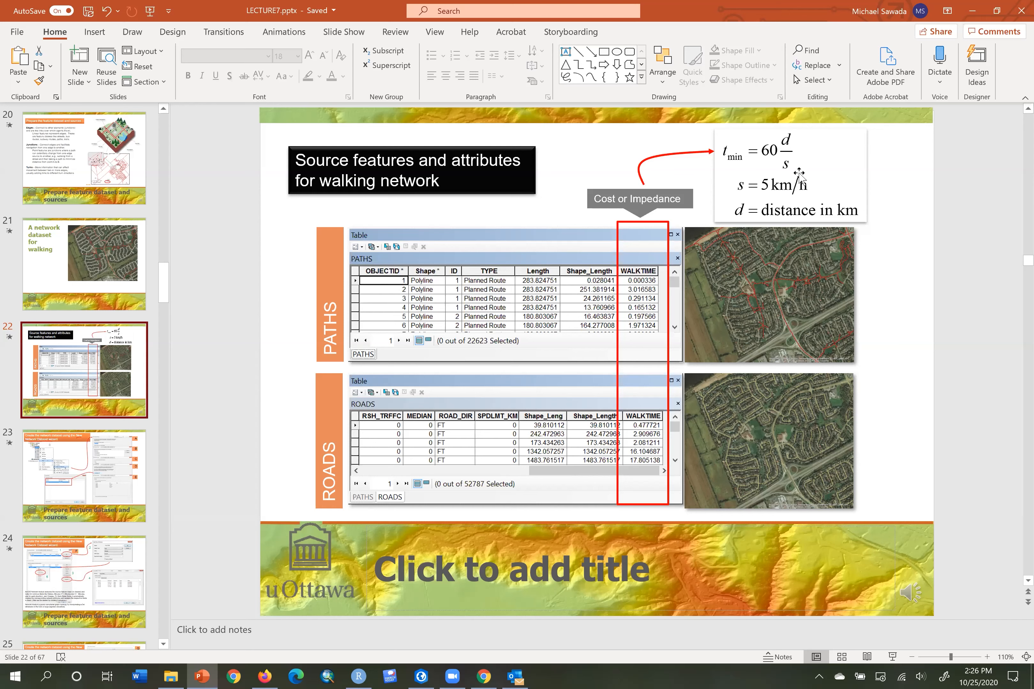
key(alt+Tab)
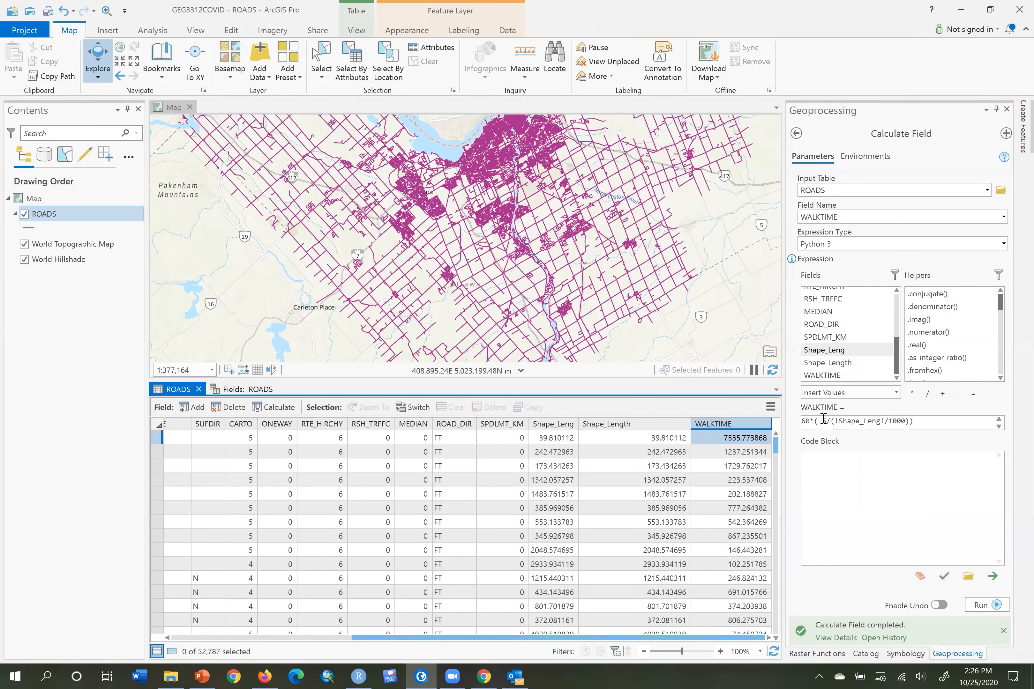
- Move the speed of 5 to the denominator and recalculate WALKTIME with 60*( (!Shape_Leng!/1000)/5)
drag(824, 419, 831, 420)
key(BackSpace)
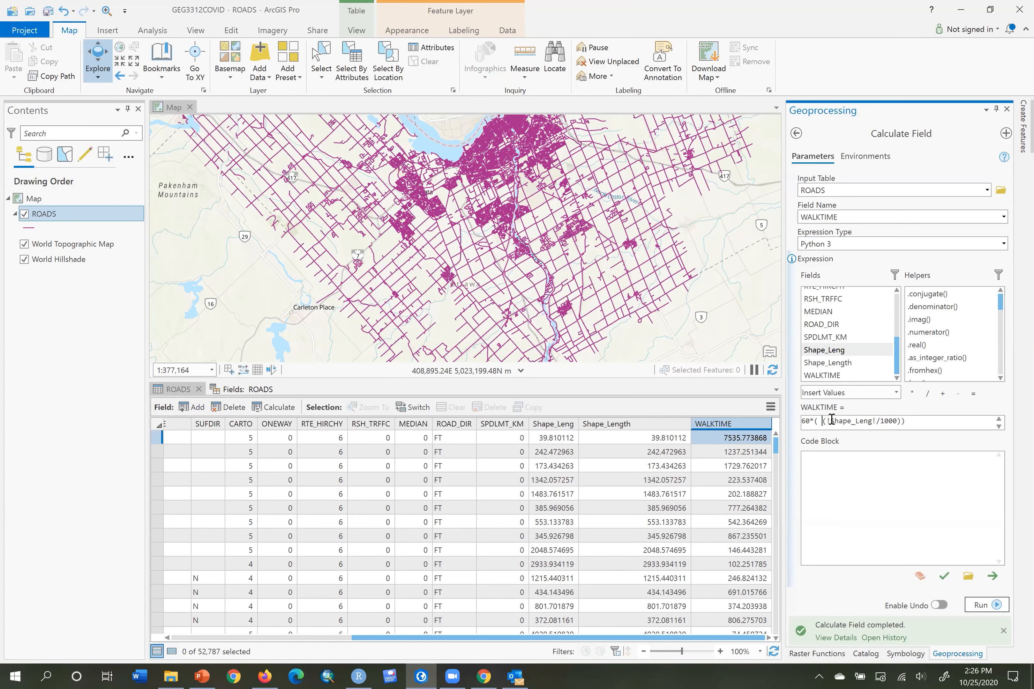
click(900, 422)
text(/5)
click(992, 605)
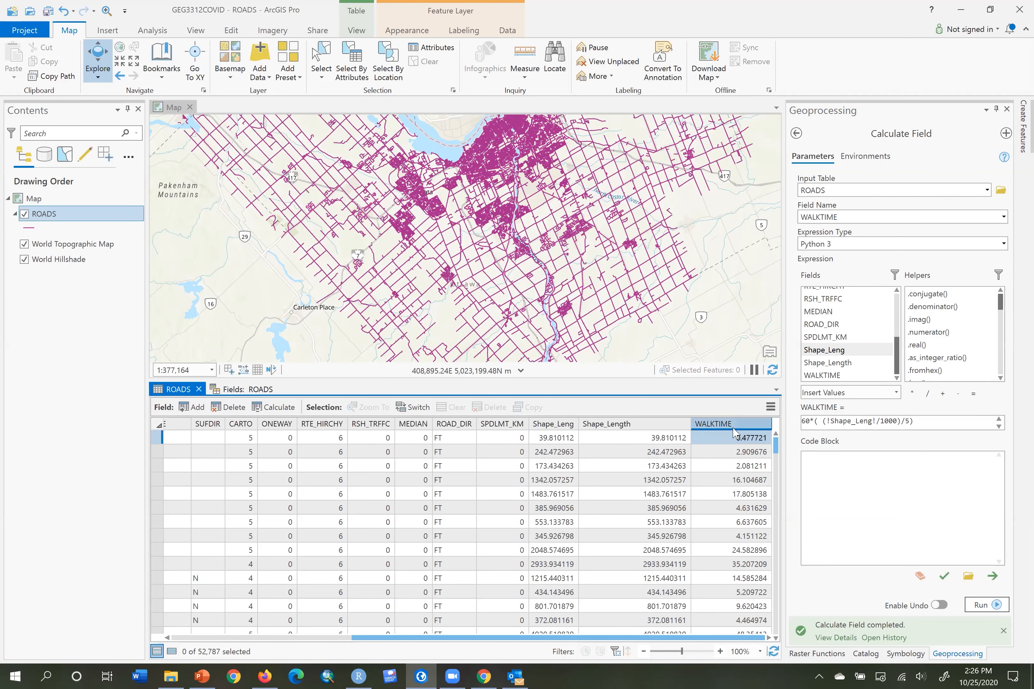
- Compare Shape_Length with WALKTIME in the first, second and fourth ROADS records
click(648, 440)
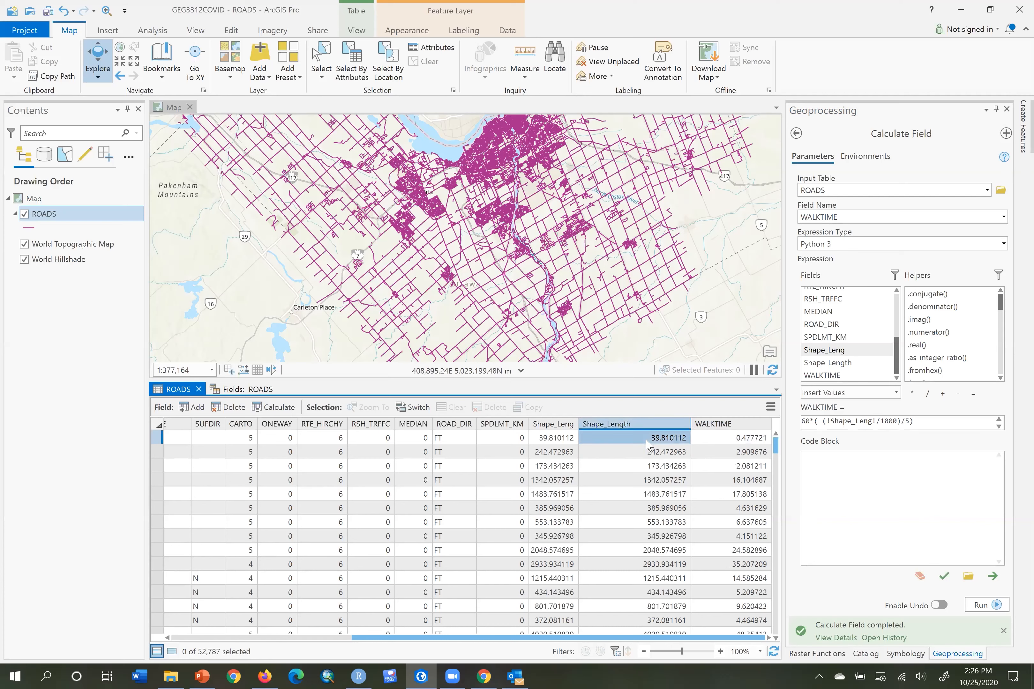
click(757, 440)
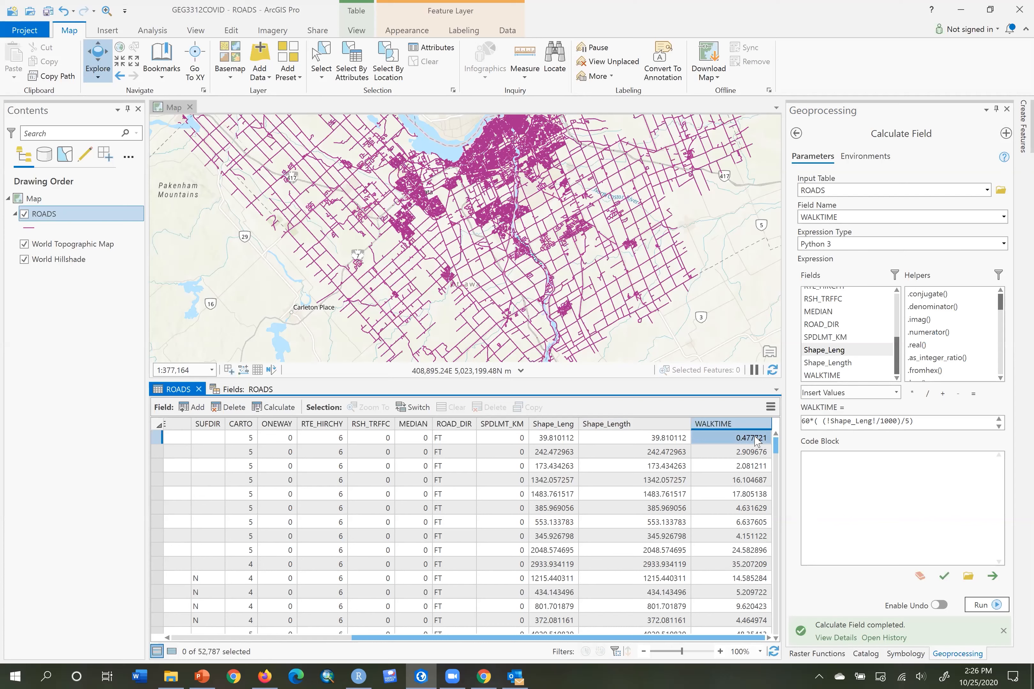
click(665, 454)
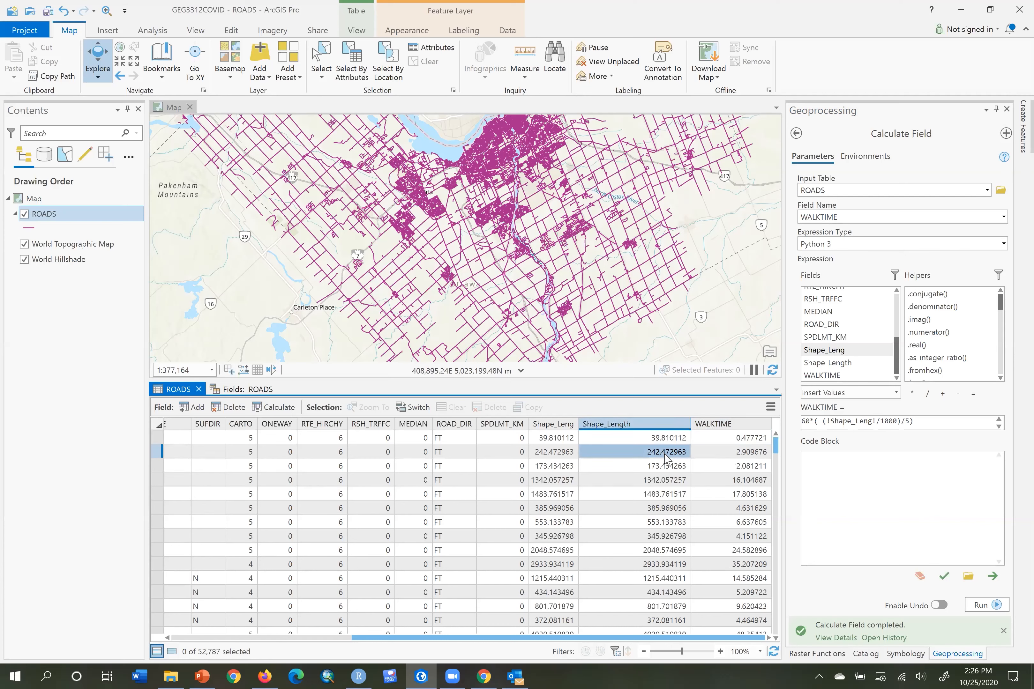
click(724, 454)
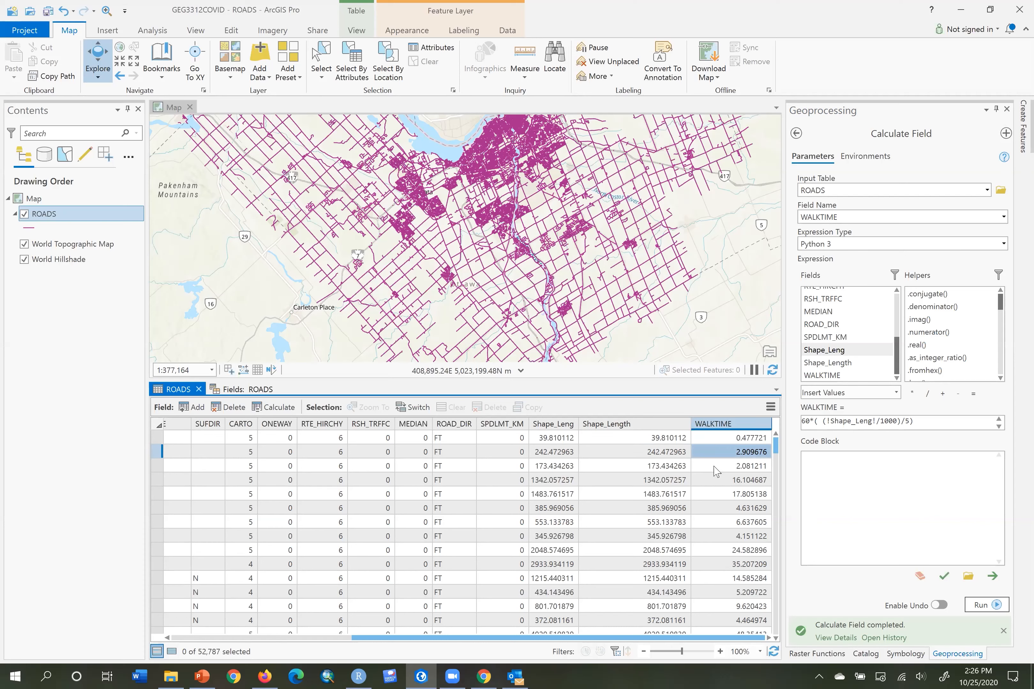
click(660, 482)
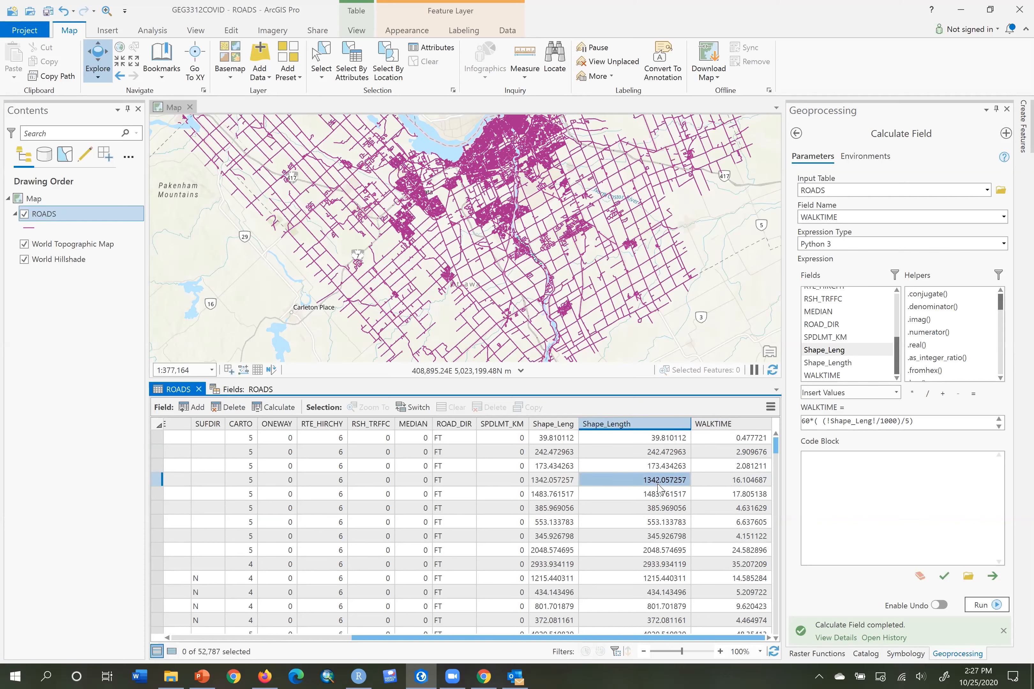
click(726, 481)
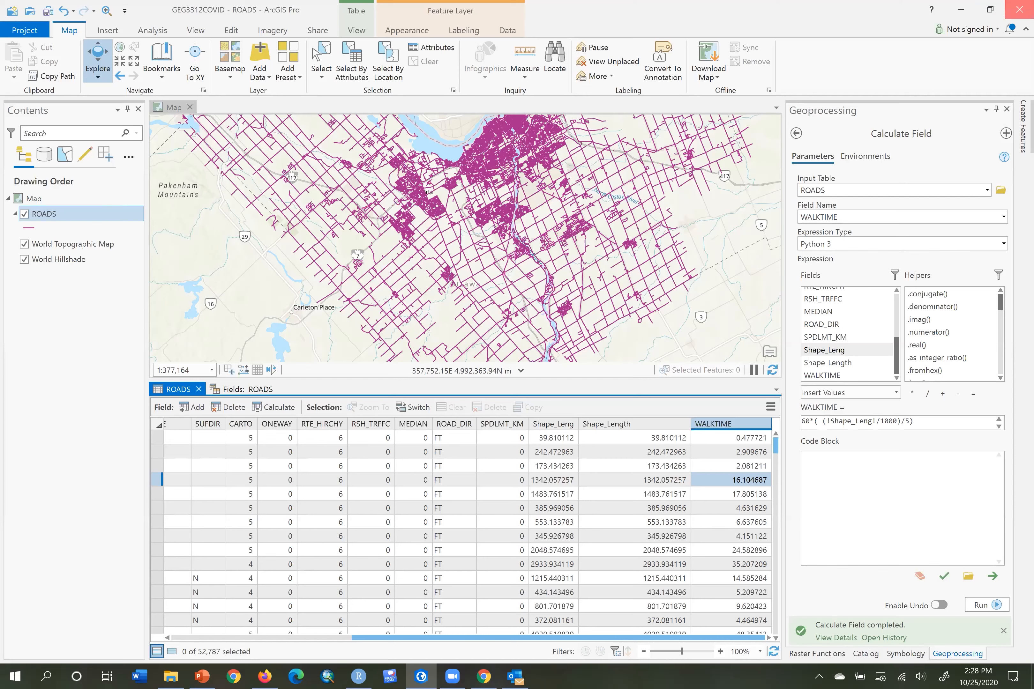
click(1020, 9)
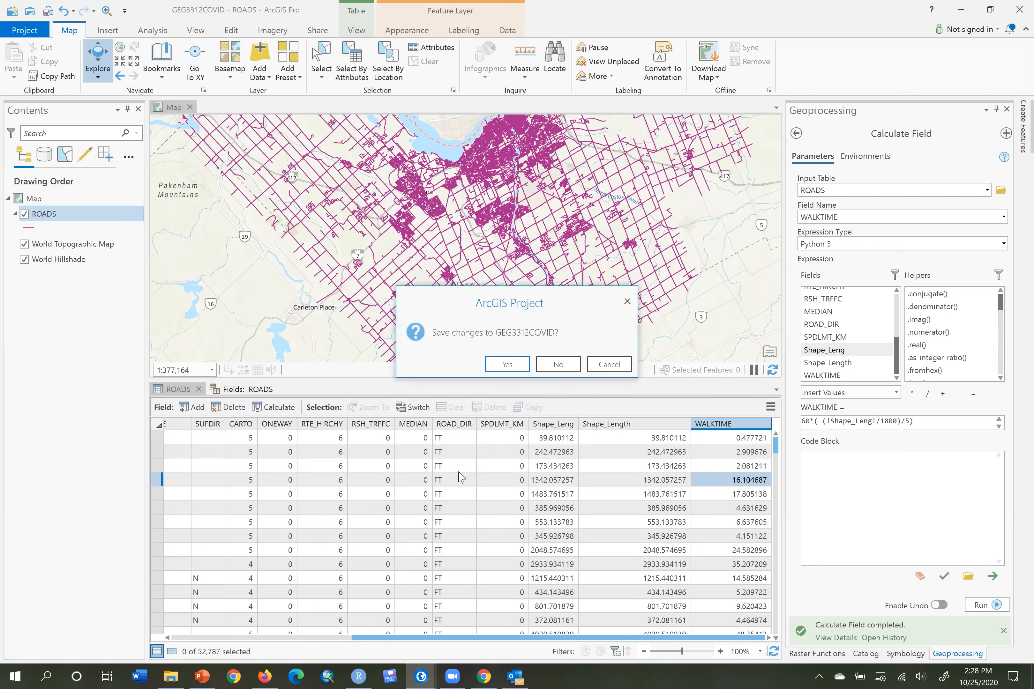
click(558, 364)
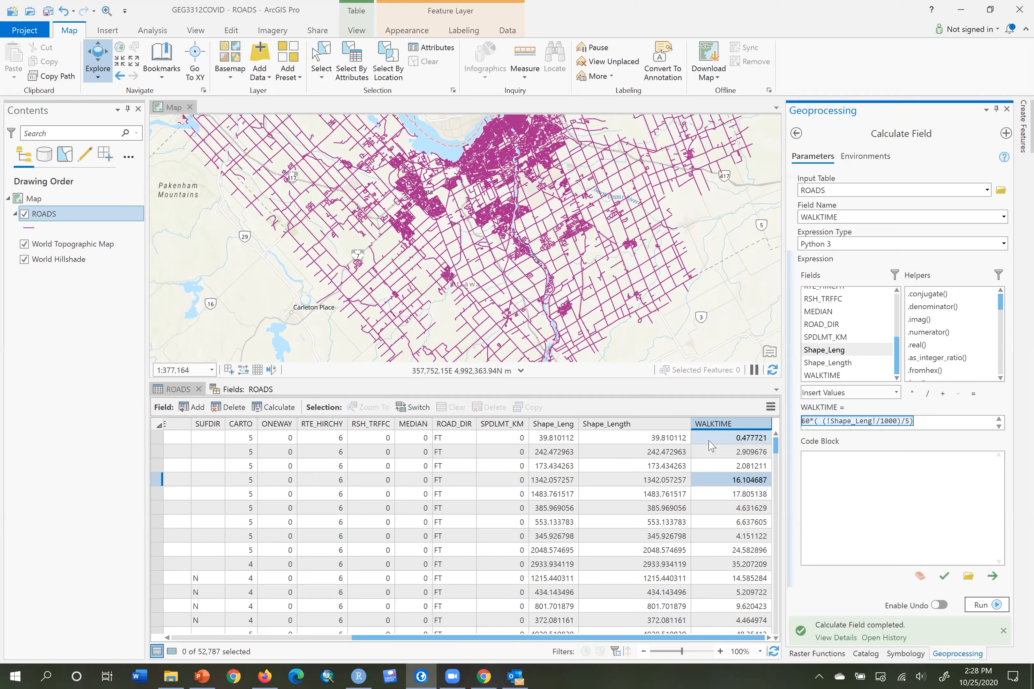
- Add PATHS from the WALKING feature dataset in Network.gdb to the map and open its attribute table with a wider Length column
click(866, 654)
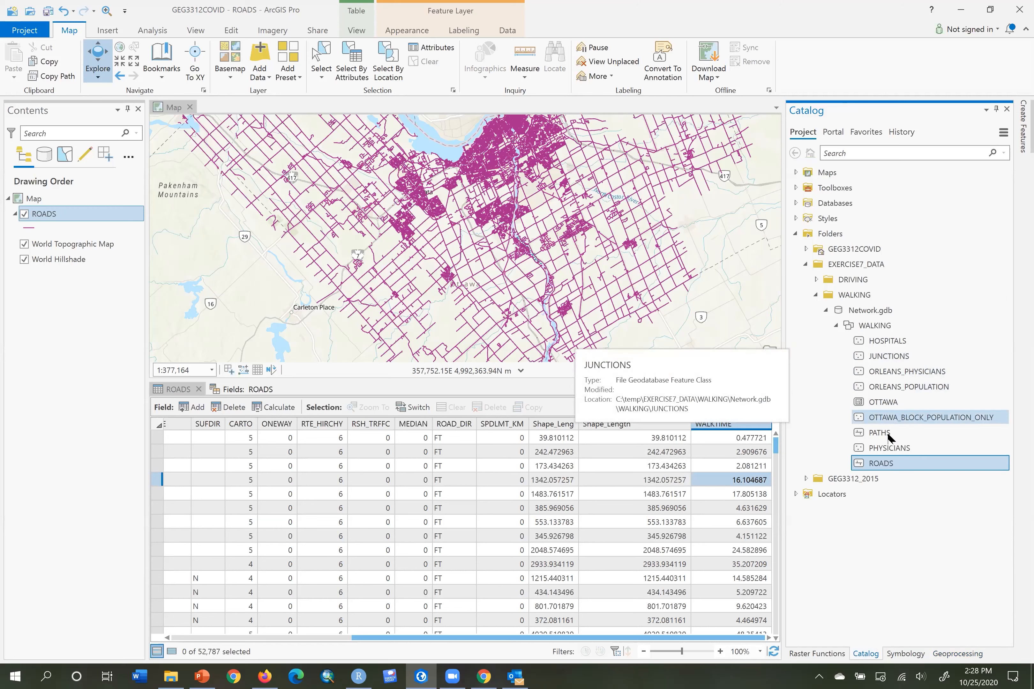
drag(887, 434, 101, 216)
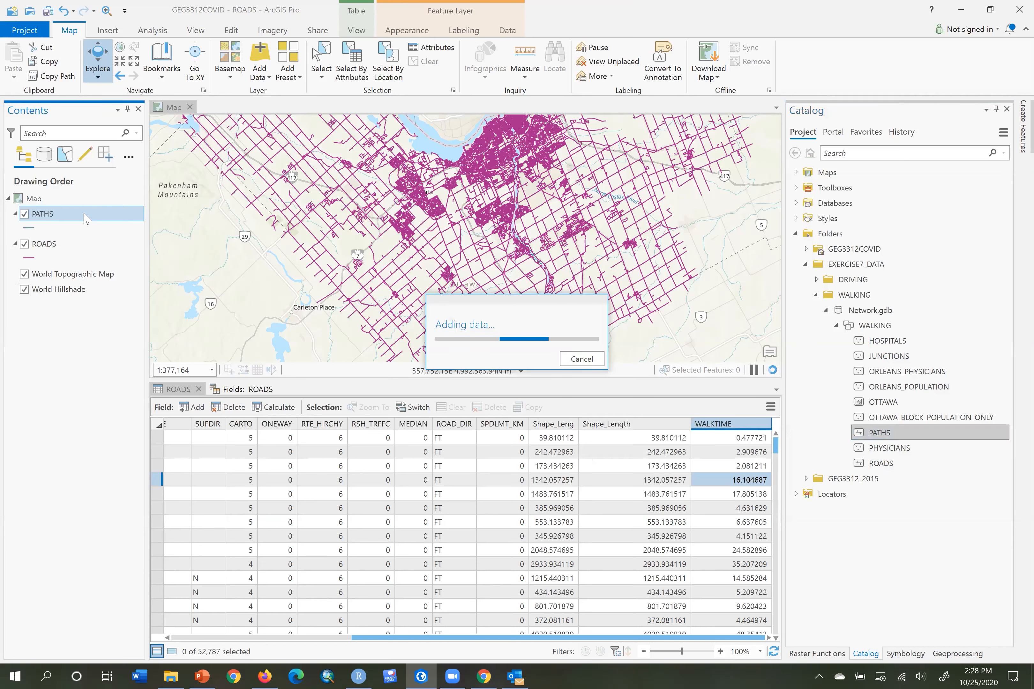
right_click(84, 215)
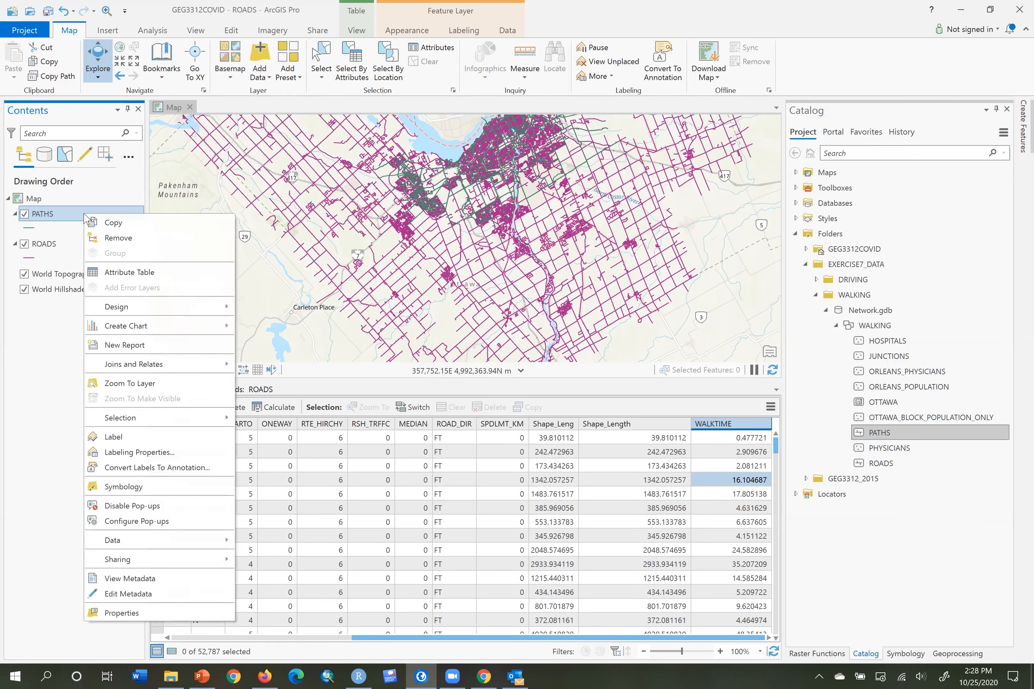
click(114, 278)
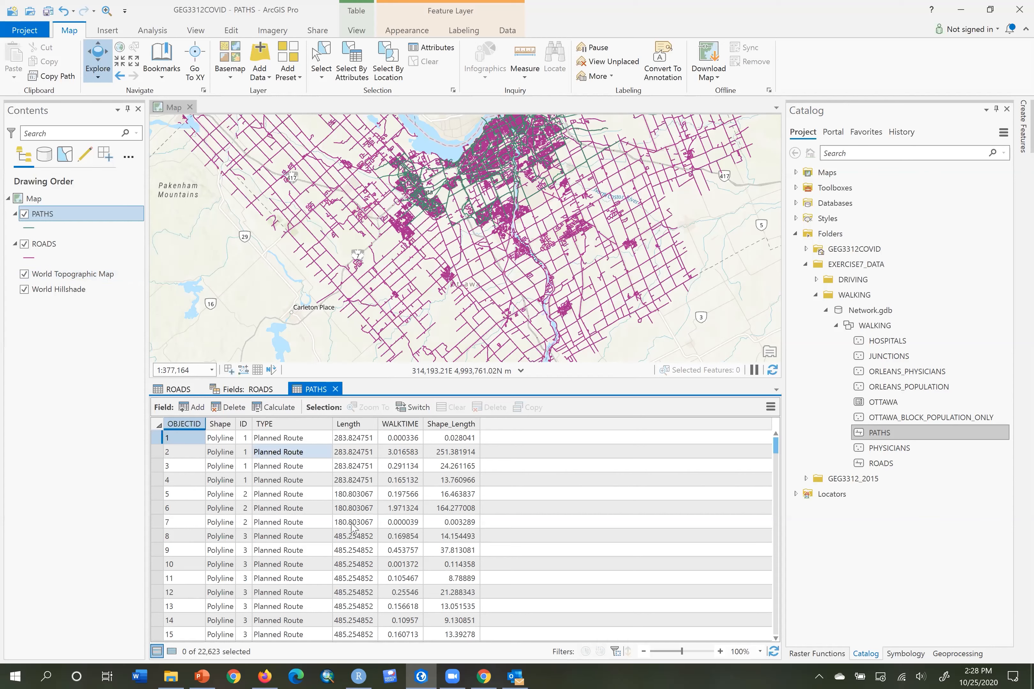
mouse_move(406, 429)
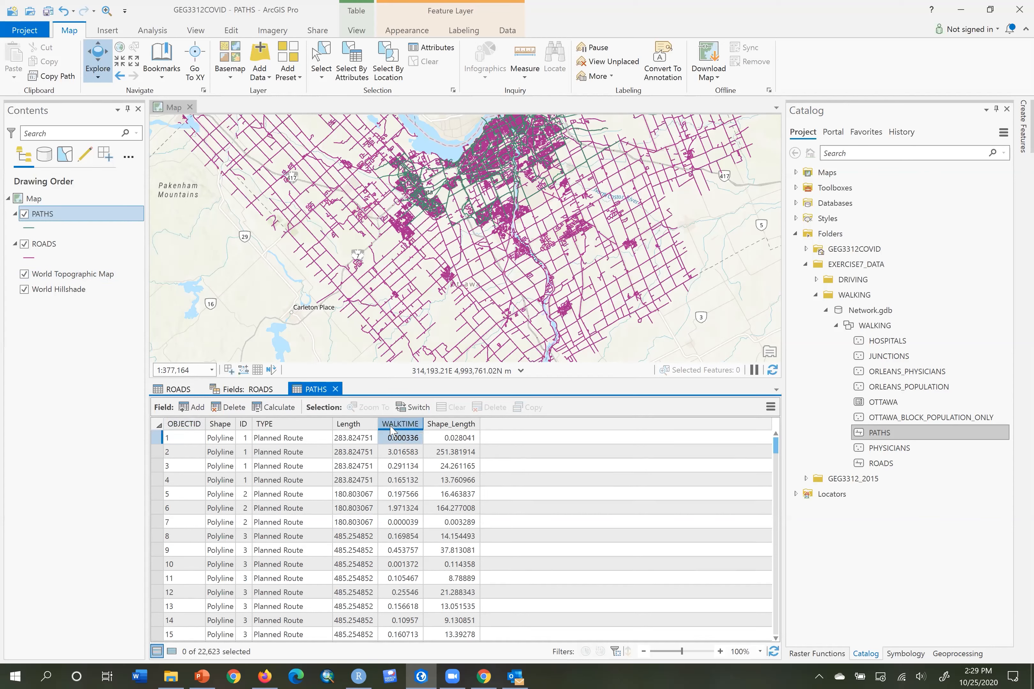
drag(378, 419, 400, 423)
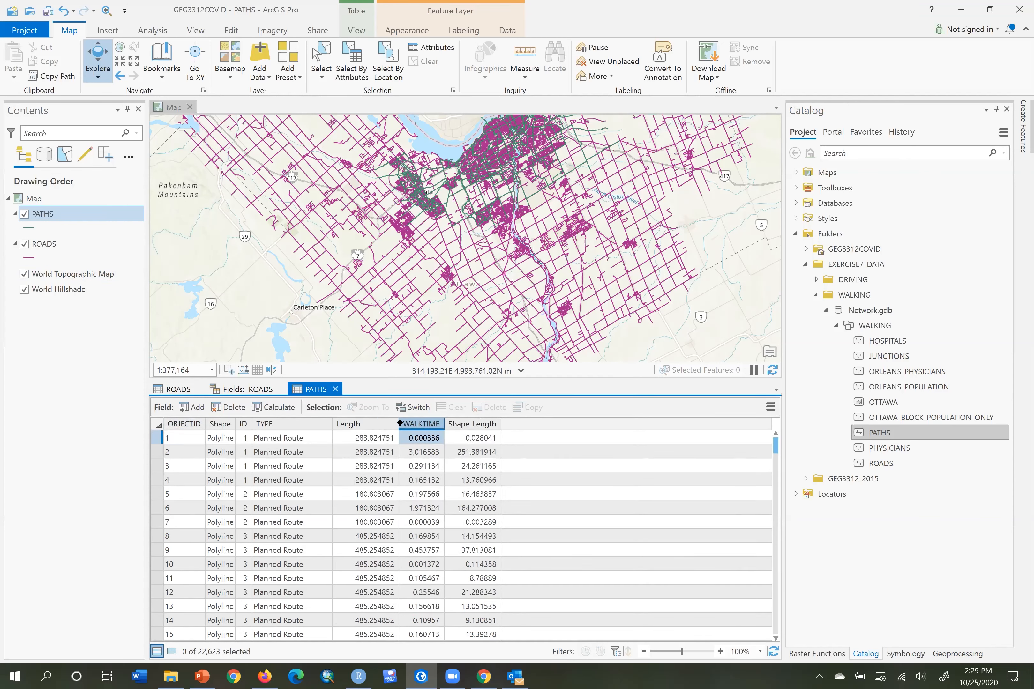
- Widen the WALKTIME column in PATHS, select the first four records and zoom the map to the fourth record's segment
mouse_move(504, 422)
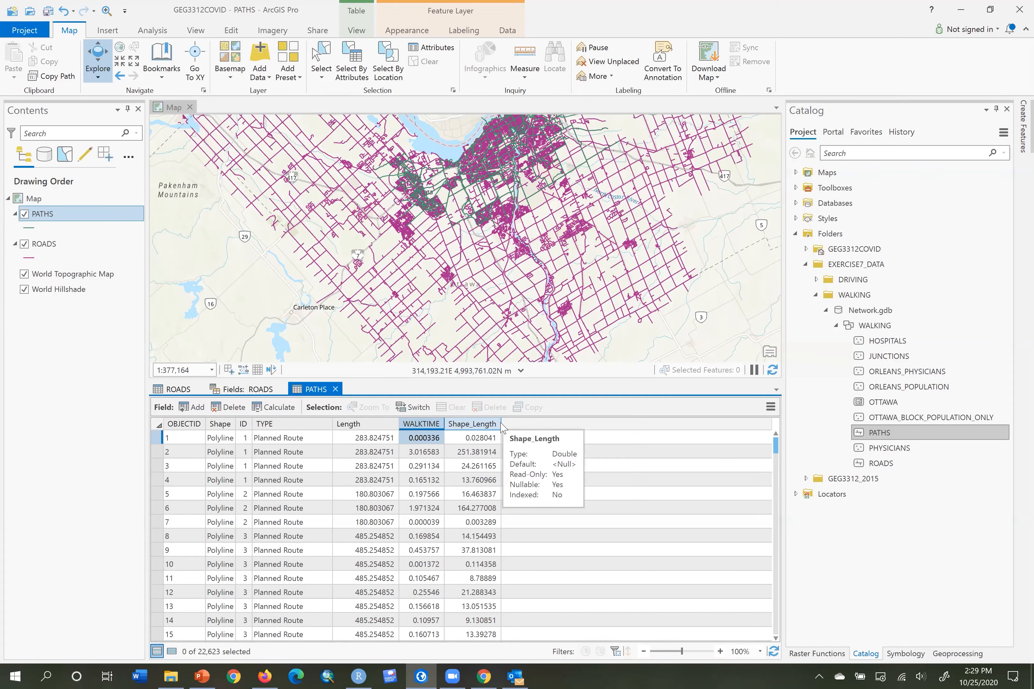
mouse_move(444, 424)
mouse_down()
mouse_move(474, 424)
mouse_move(464, 423)
mouse_up()
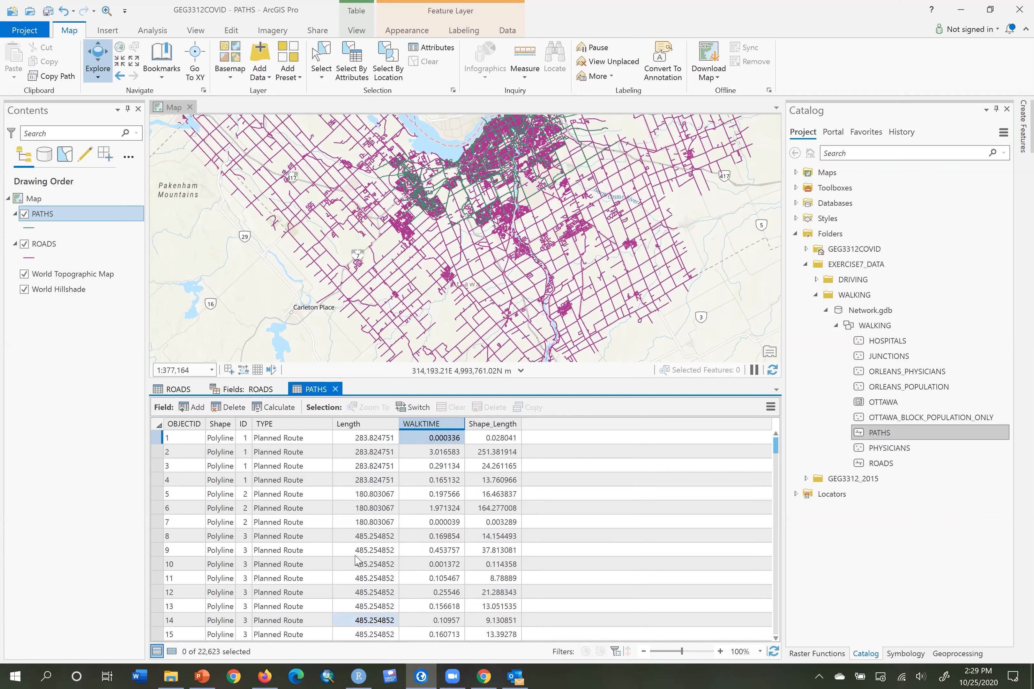
drag(156, 438, 158, 481)
right_click(158, 481)
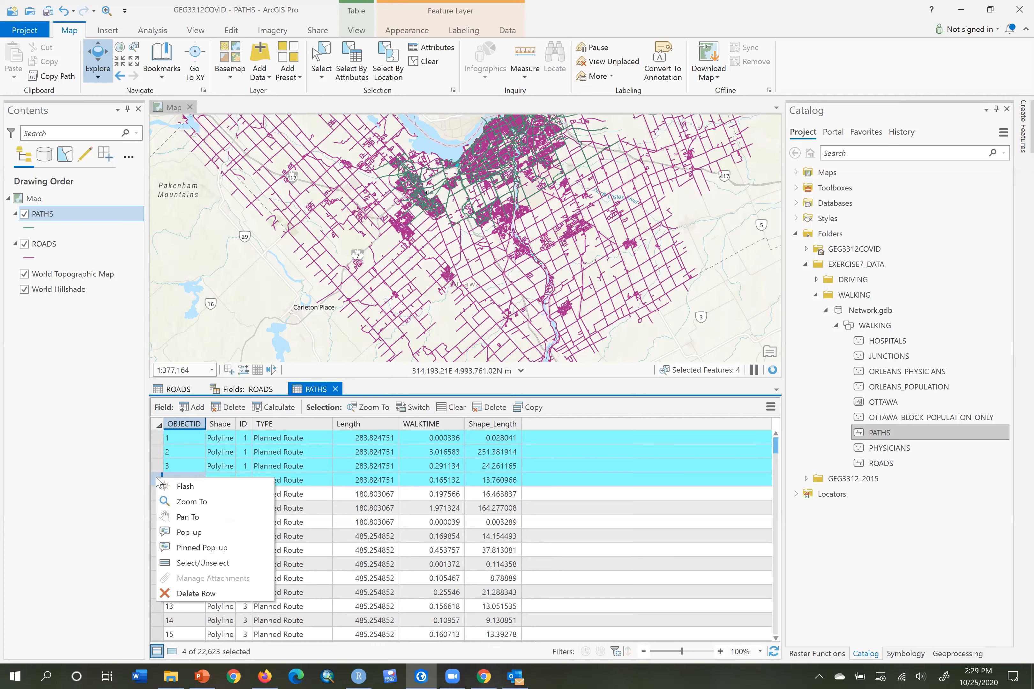
click(171, 505)
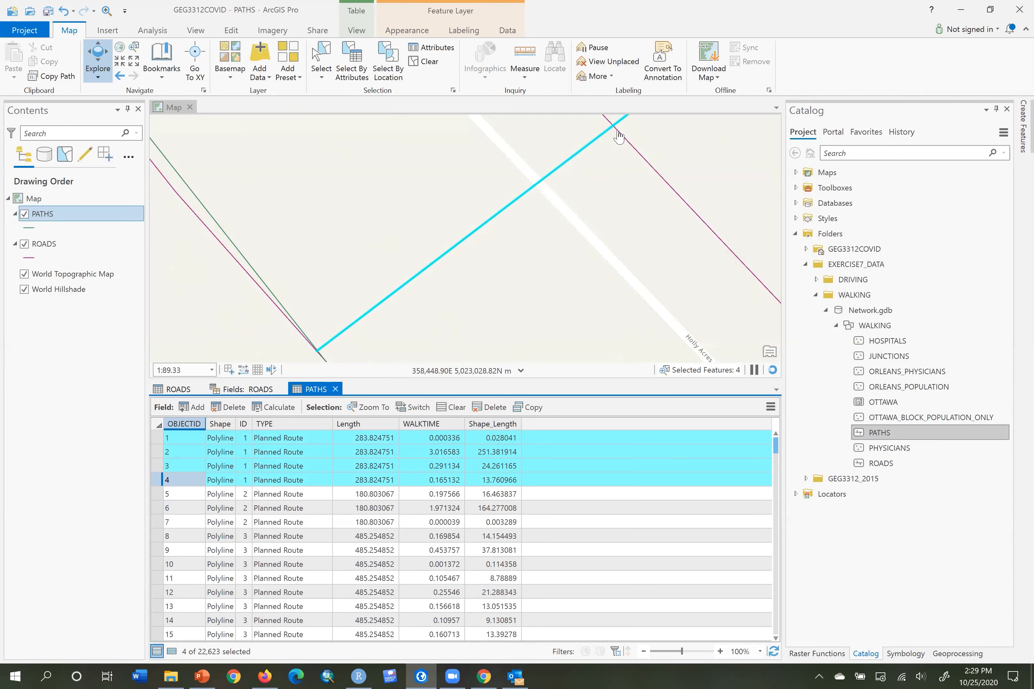
scroll(602, 181, down, 1)
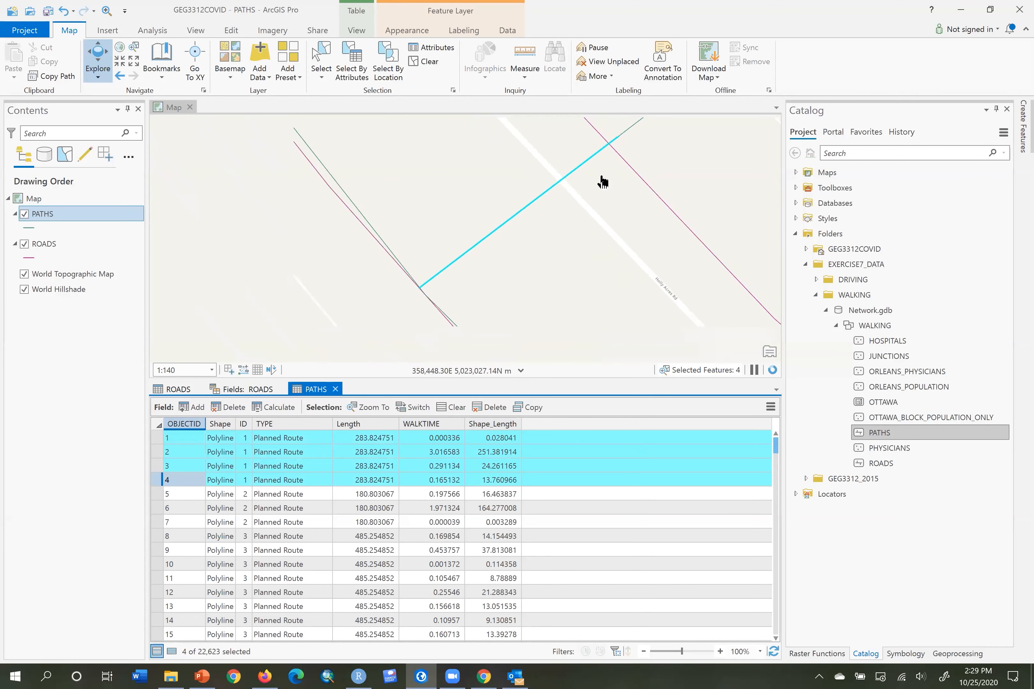
drag(618, 186, 534, 205)
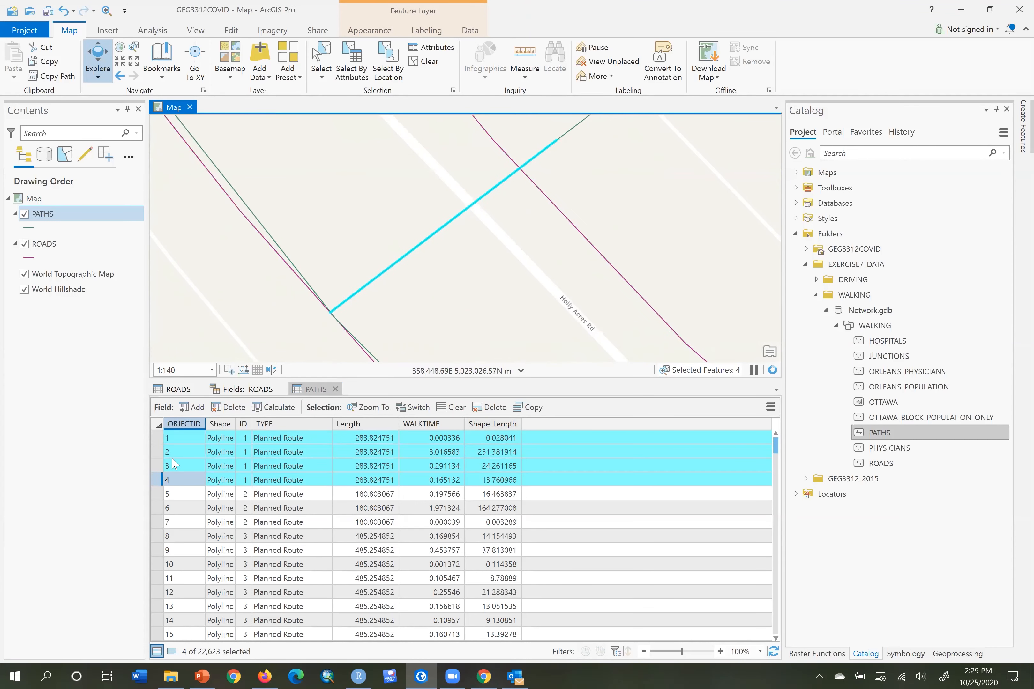
- Highlight PATHS records 1, 2 and 4 one at a time to locate their segments on the map
click(156, 437)
click(157, 452)
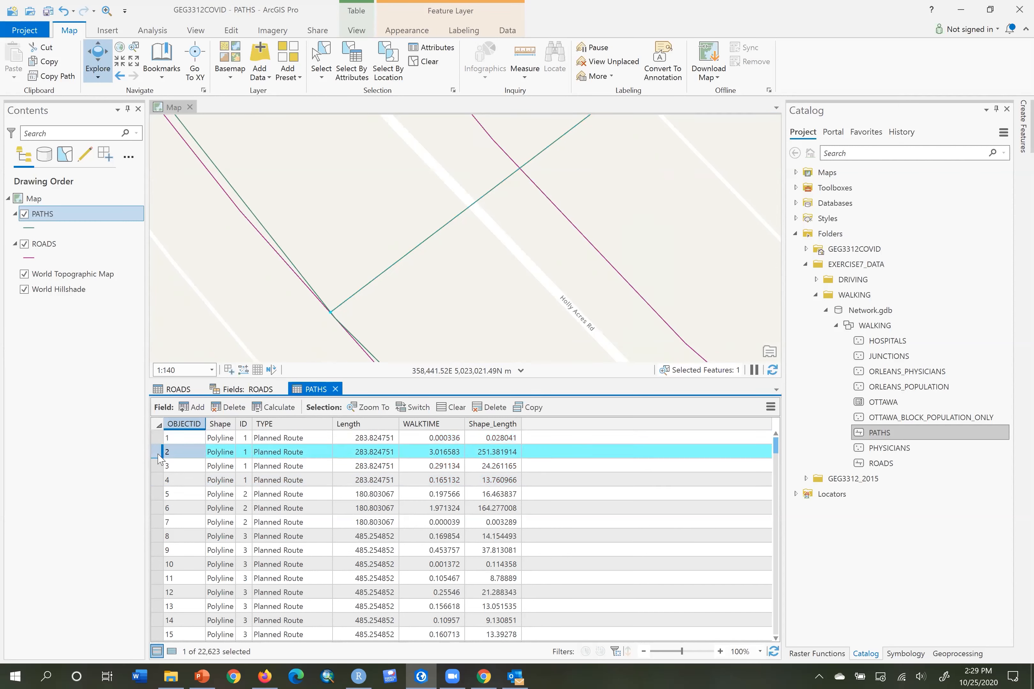
click(158, 480)
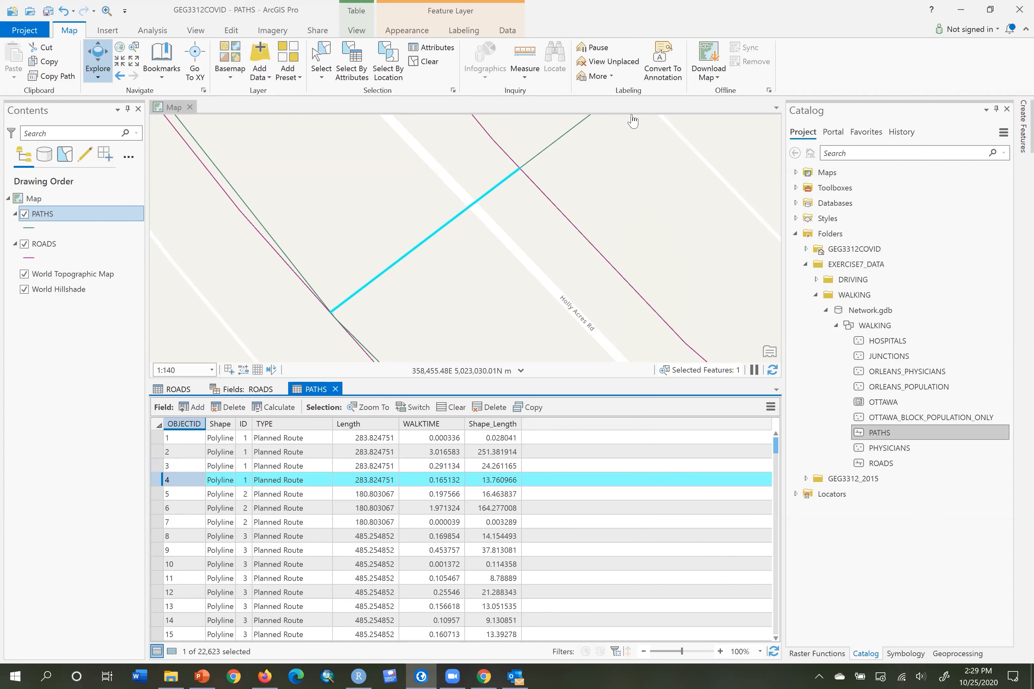
- Measure the highlighted fourth PATHS segment on the map and compare the distance with its Shape_Length value
click(518, 63)
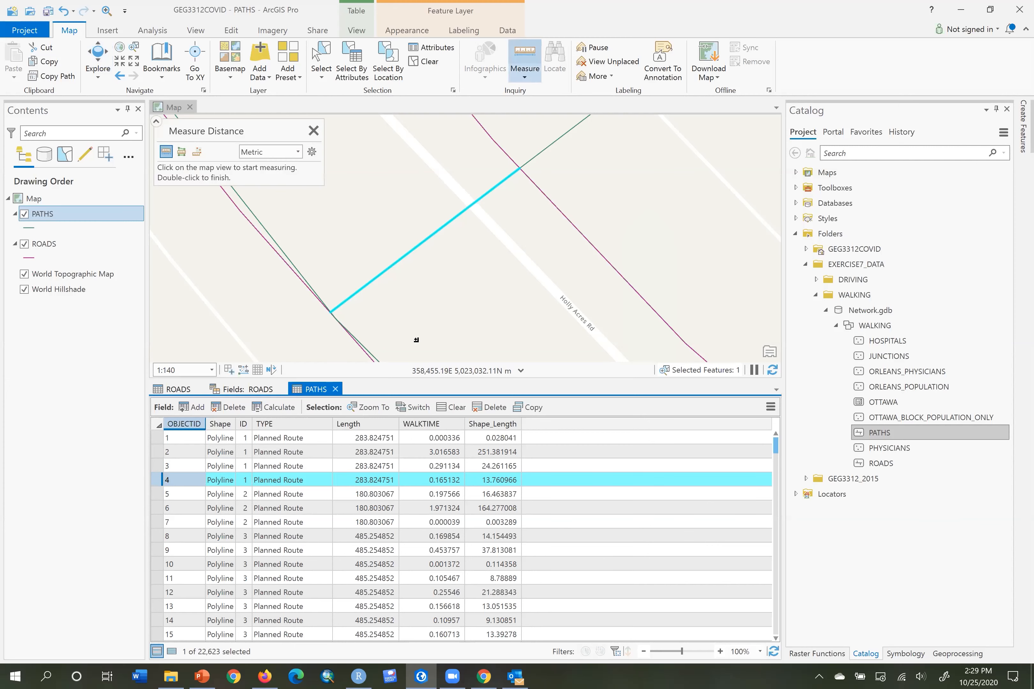
click(329, 312)
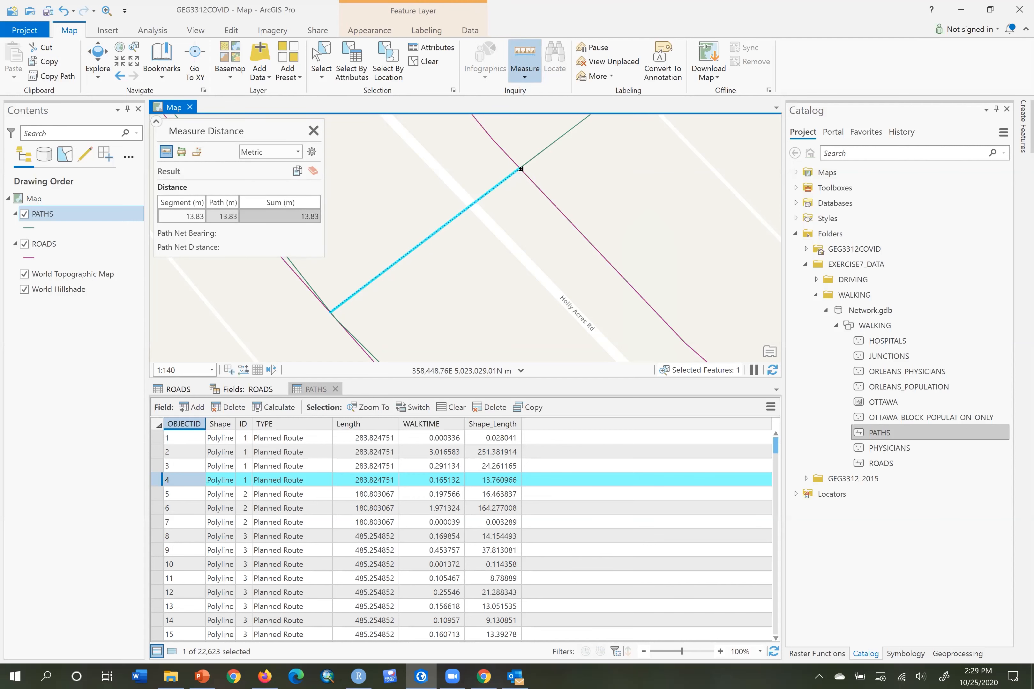
click(386, 480)
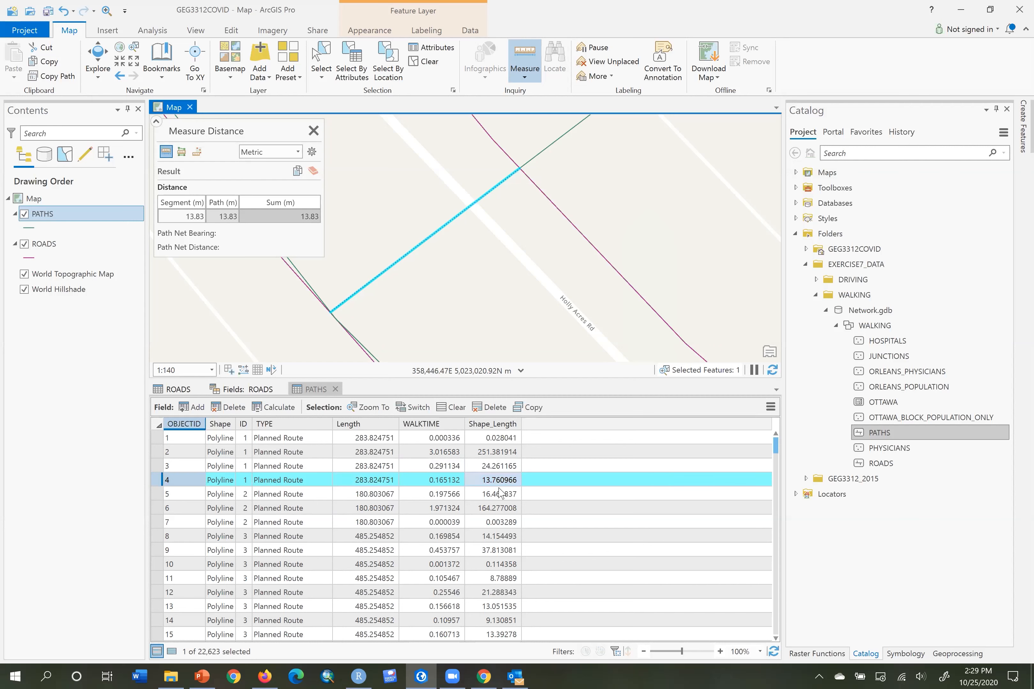
click(490, 482)
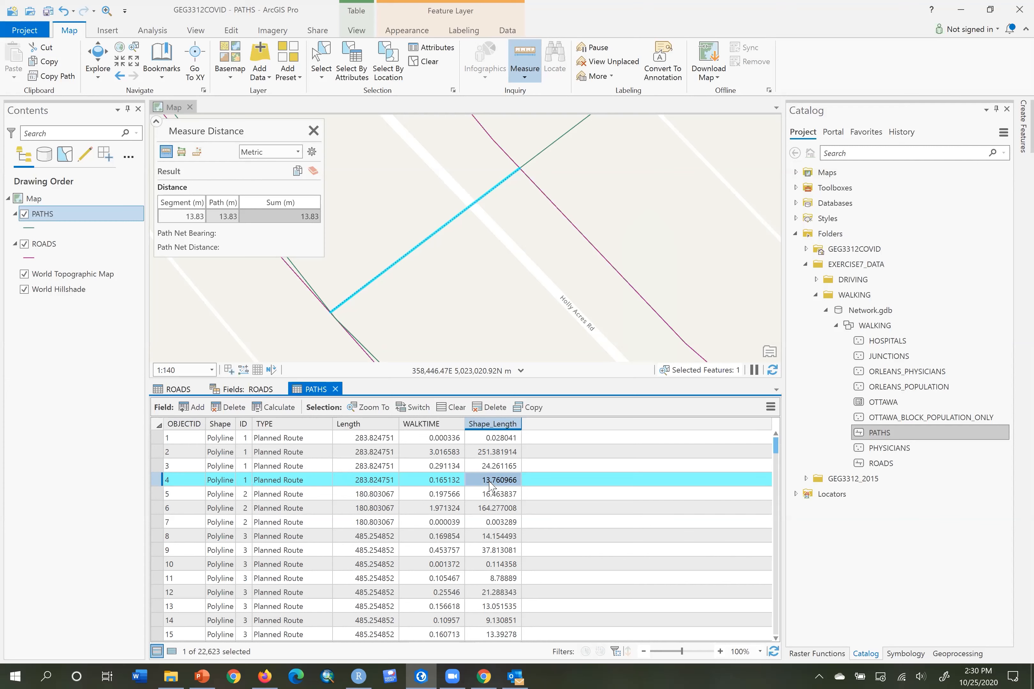
- Clear the PATHS selection and compare the Length, Shape_Length and WALKTIME fields, using the second record for the walking time
click(370, 427)
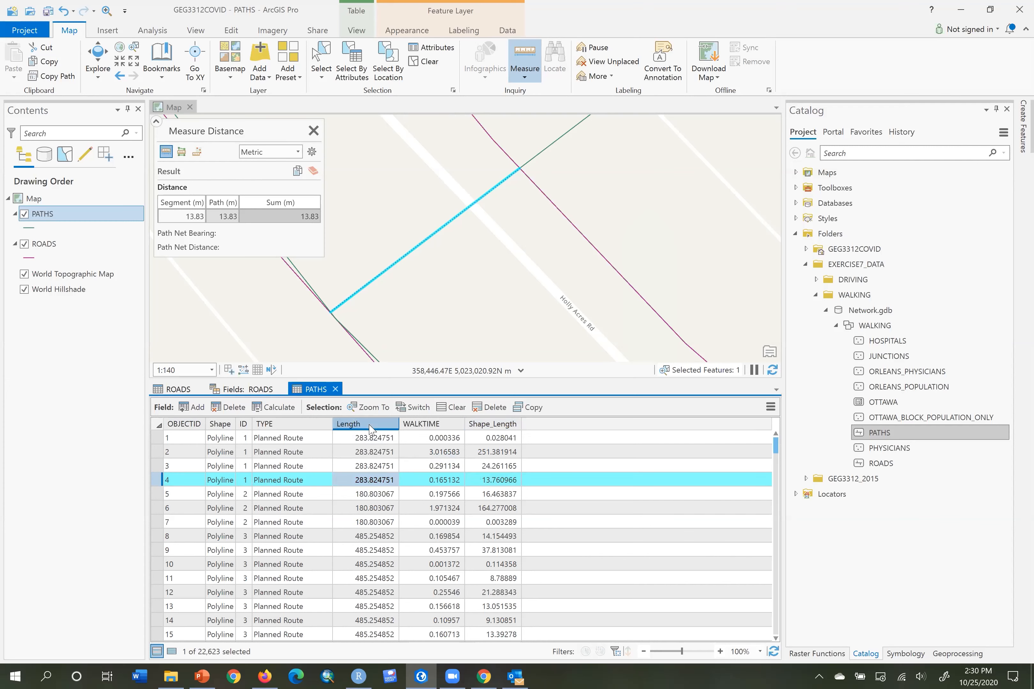
click(430, 61)
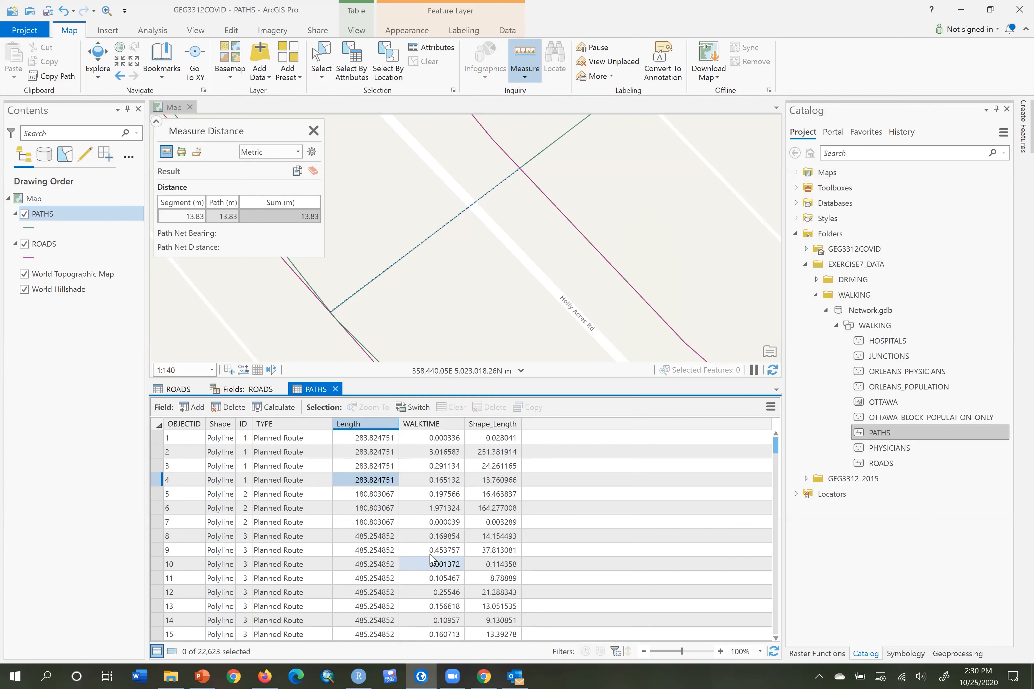
click(500, 456)
mouse_move(494, 427)
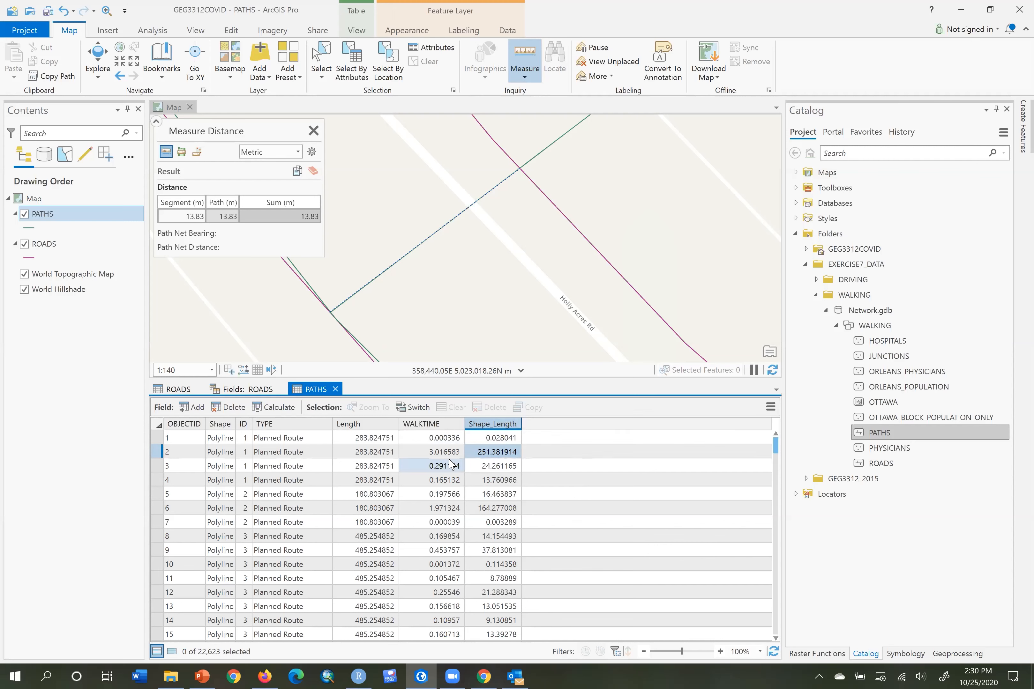
click(440, 453)
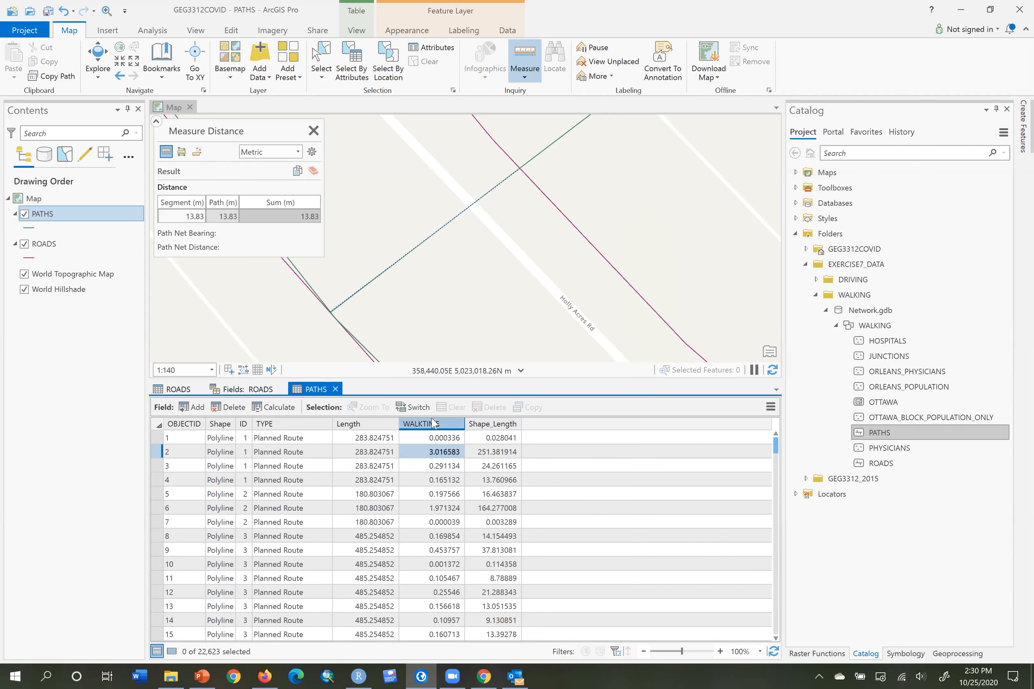
- Try to calculate the WALKTIME field of PATHS with the expression 60*( (!Shape_Leng!/1000)/5)
right_click(432, 427)
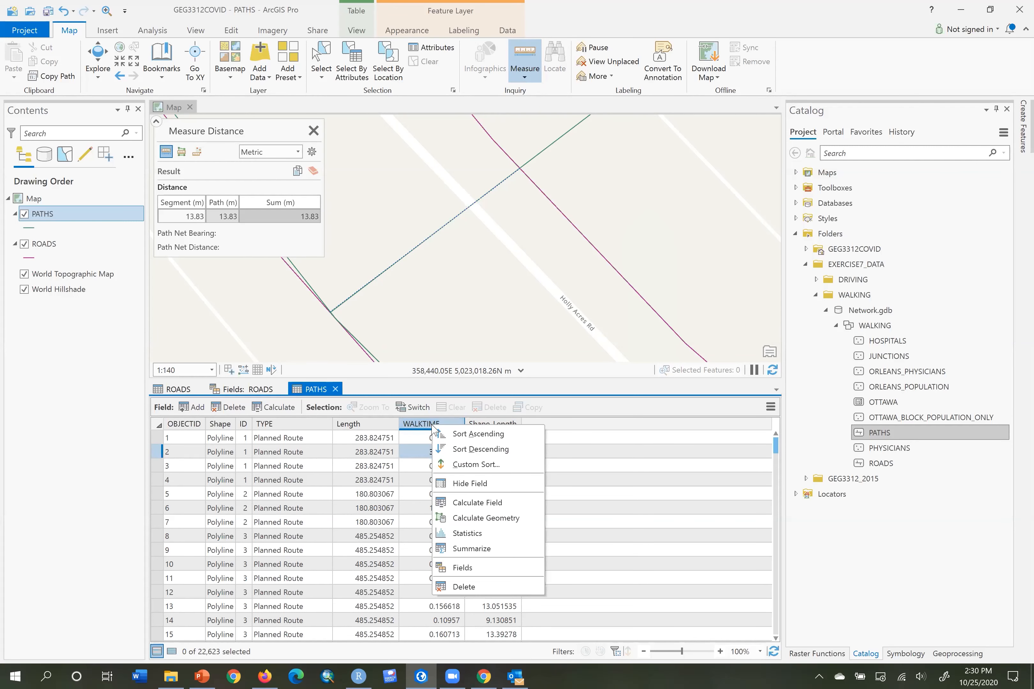
click(461, 507)
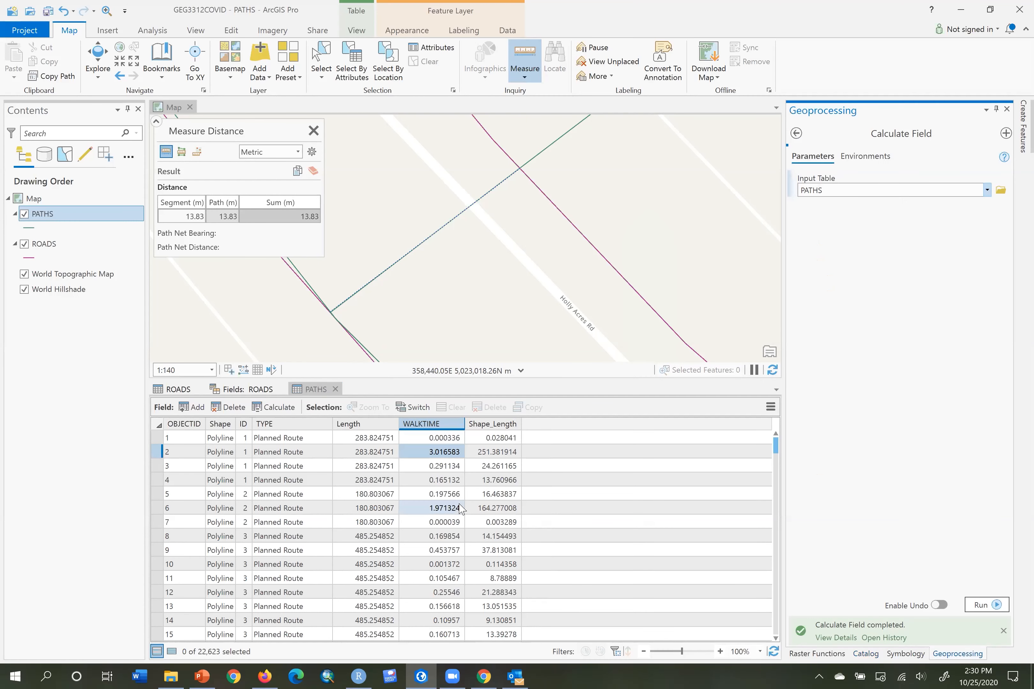
click(866, 423)
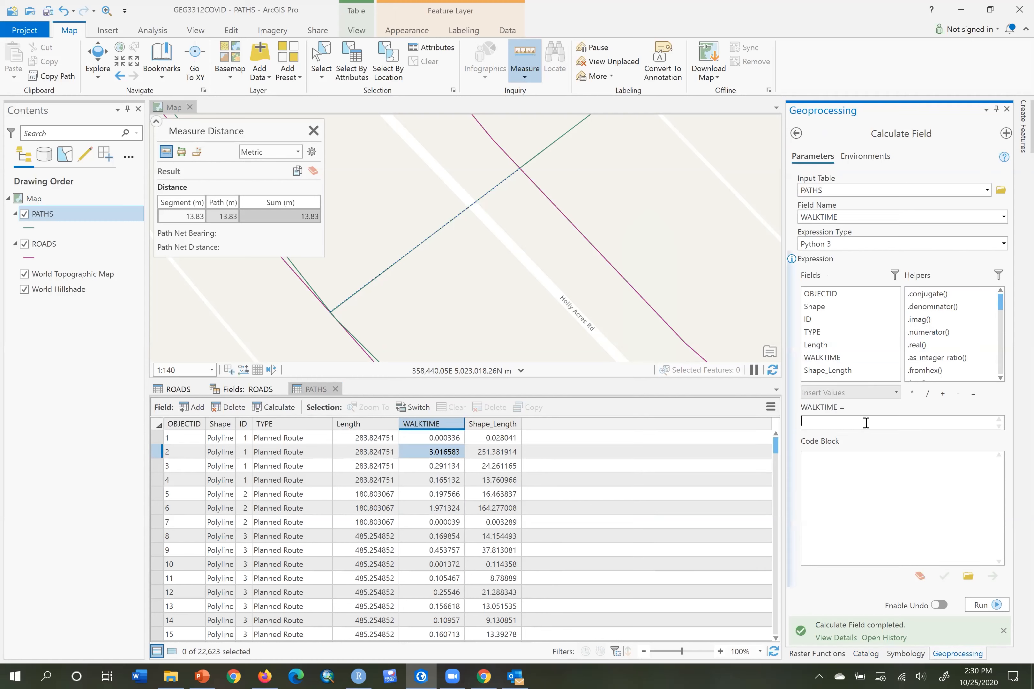
text(60*( (!Shape_Leng!/1000)/5))
click(997, 613)
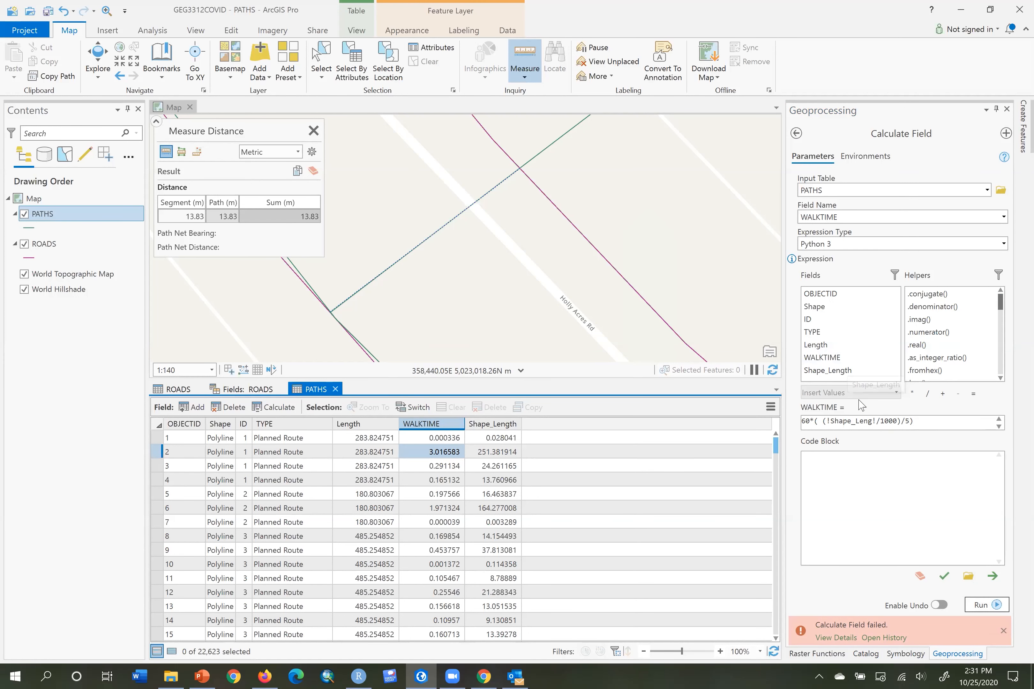
- Correct the field name to Shape_Length and recalculate WALKTIME in PATHS with 60*( (!Shape_Length!/1000)/5)
click(871, 420)
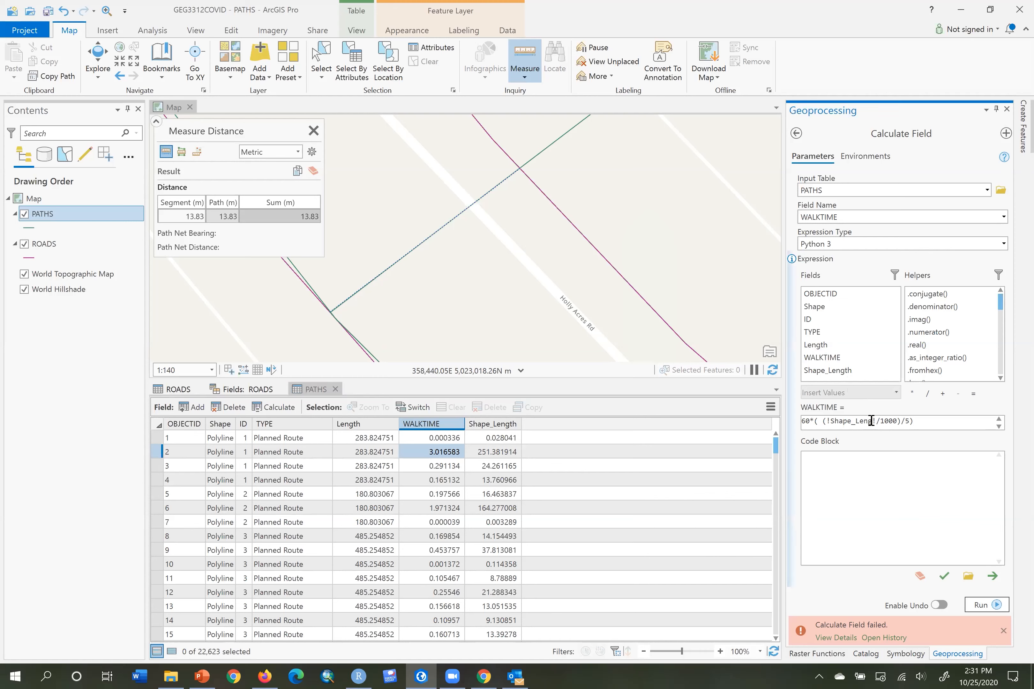
text(h)
key(BackSpace)
text(th)
click(976, 606)
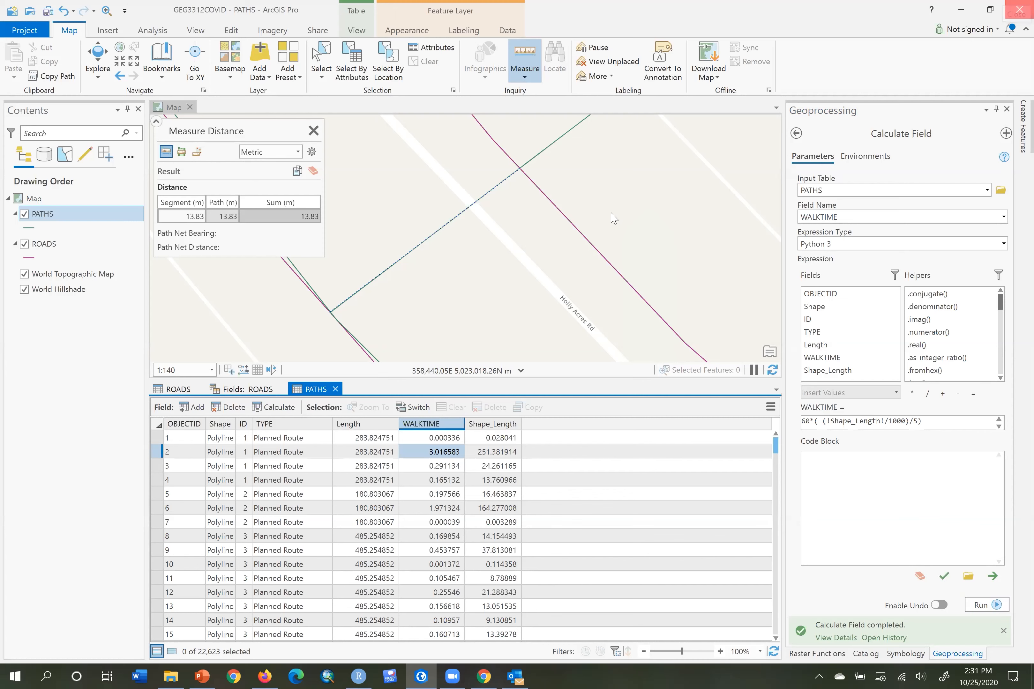
- Close ArcGIS Pro, switch to ArcMap and move its floating Catalog window aside
click(1019, 9)
click(567, 367)
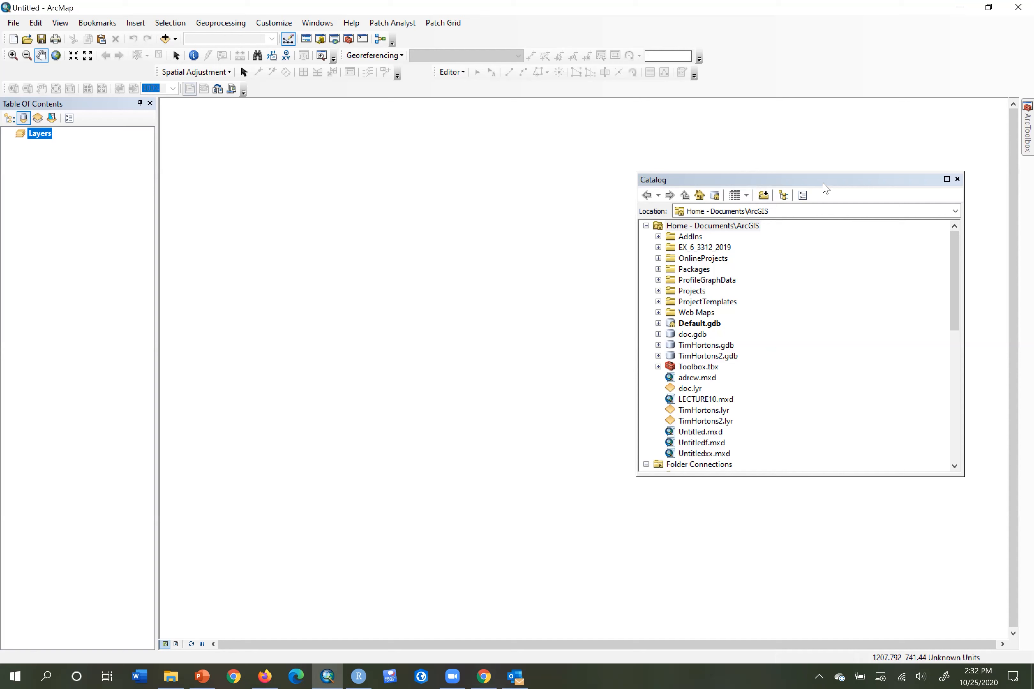
drag(866, 175, 906, 149)
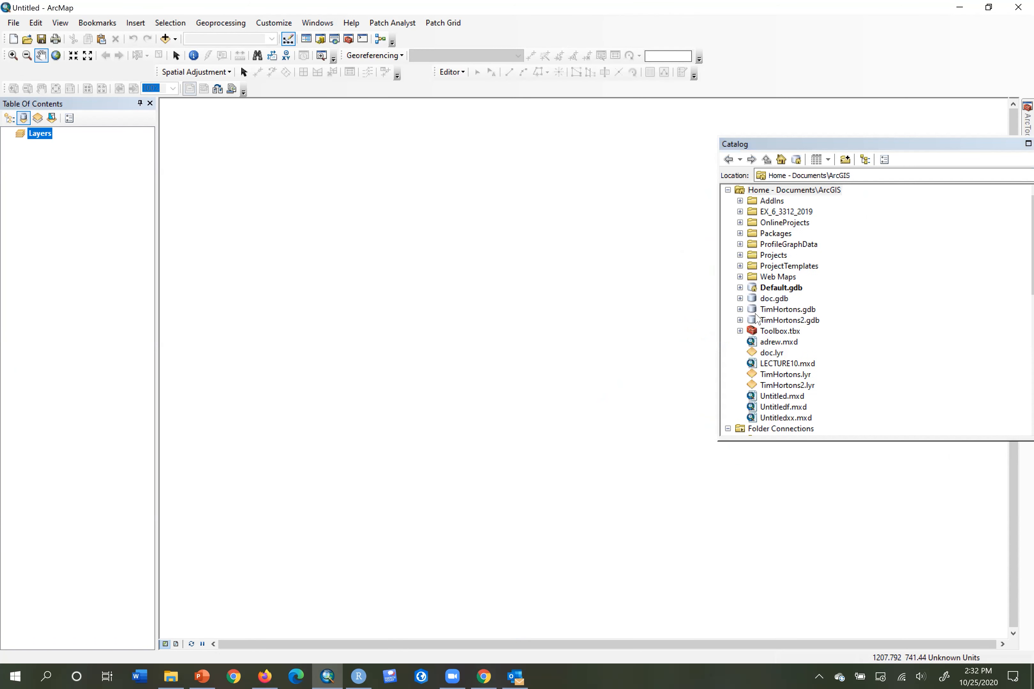
- Expand C:\temp, EXERCISE7_DATA, WALKING and Network.gdb in the Catalog to list the WALKING feature dataset's contents
scroll(771, 363, down, 10)
click(738, 245)
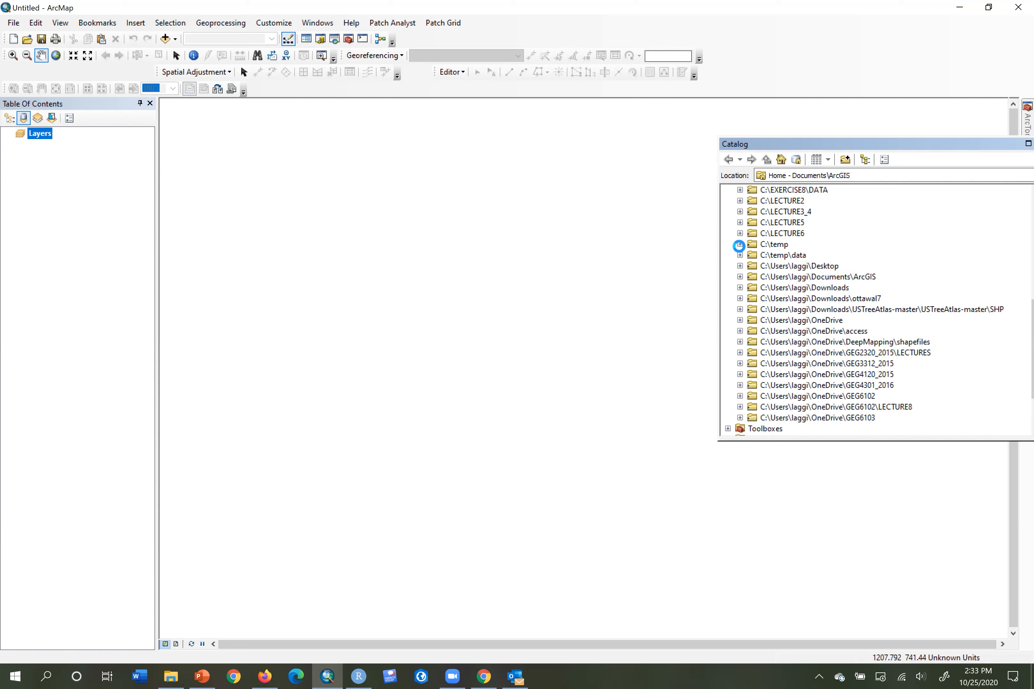
click(740, 243)
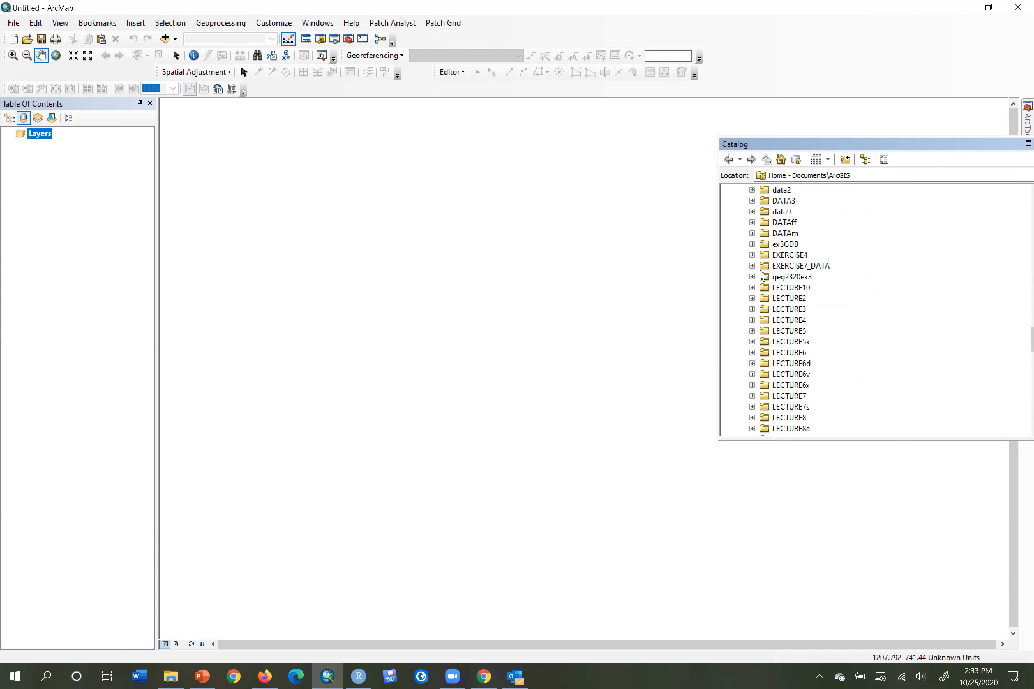
click(752, 266)
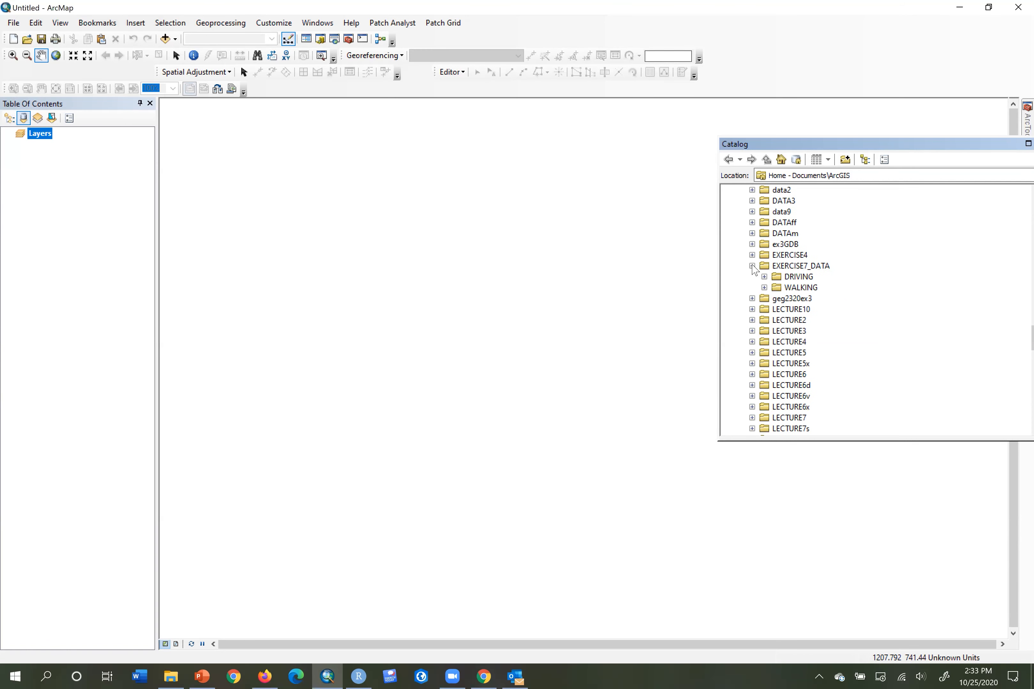
click(765, 288)
click(777, 298)
click(788, 309)
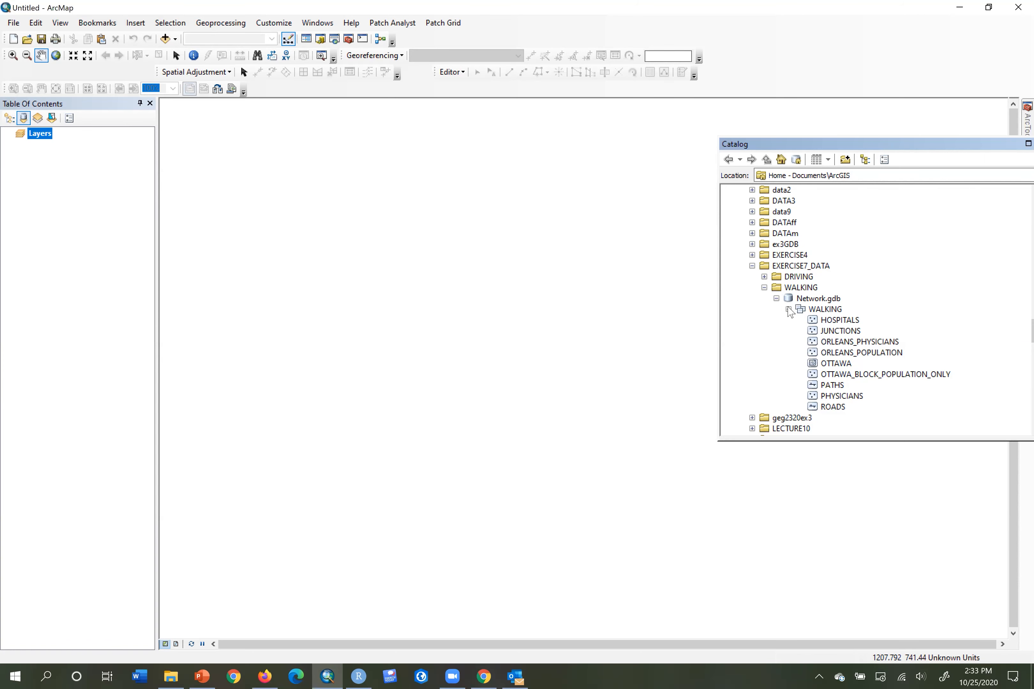
click(828, 310)
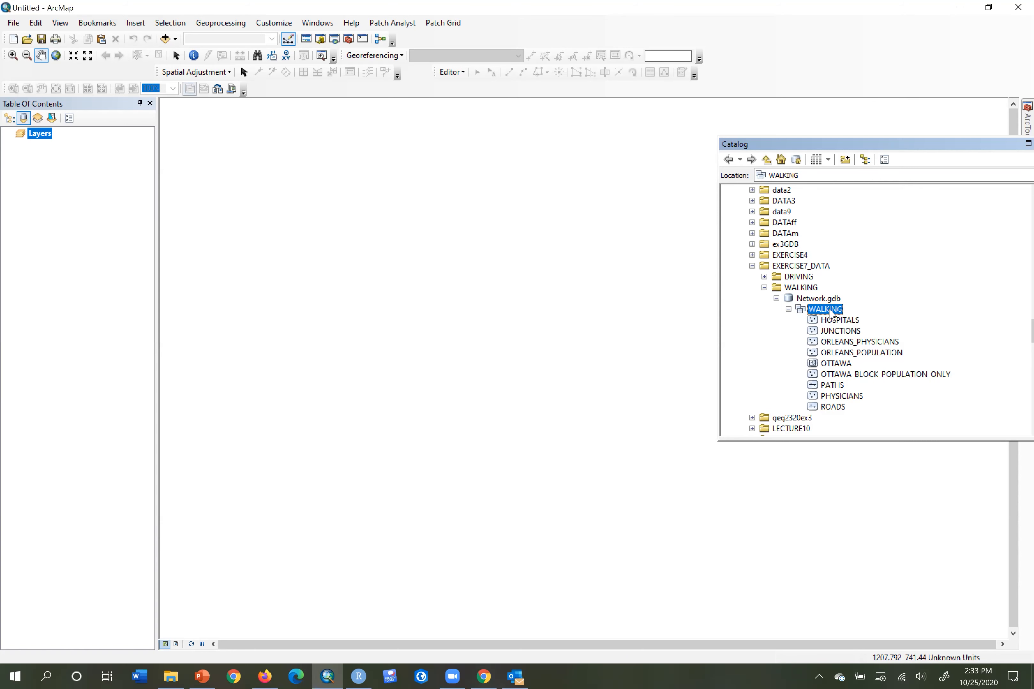
right_click(830, 312)
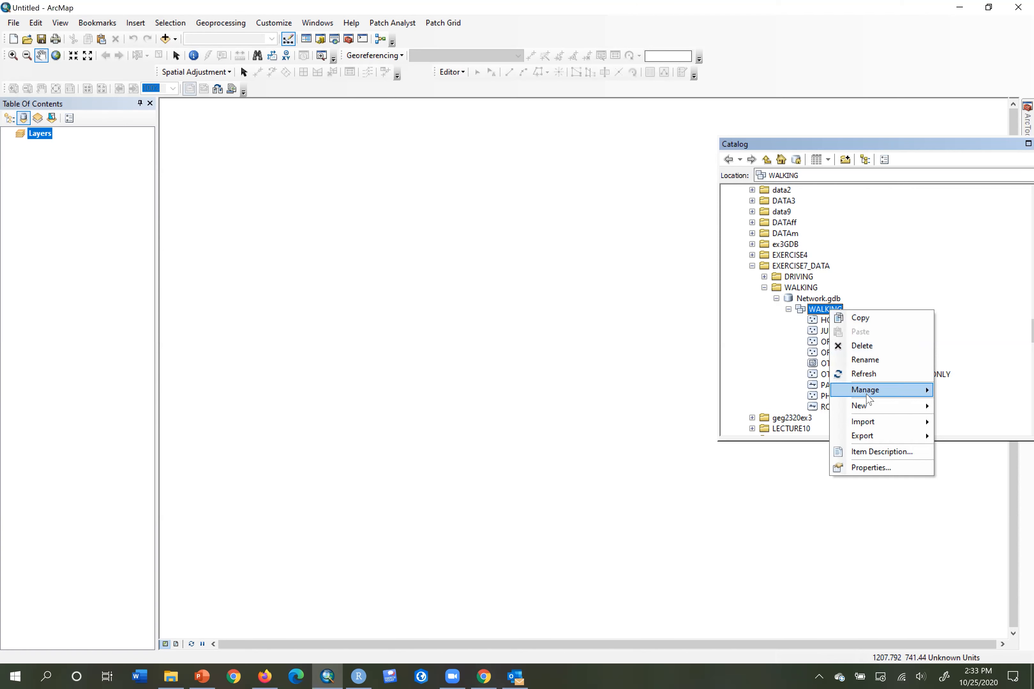
mouse_move(868, 406)
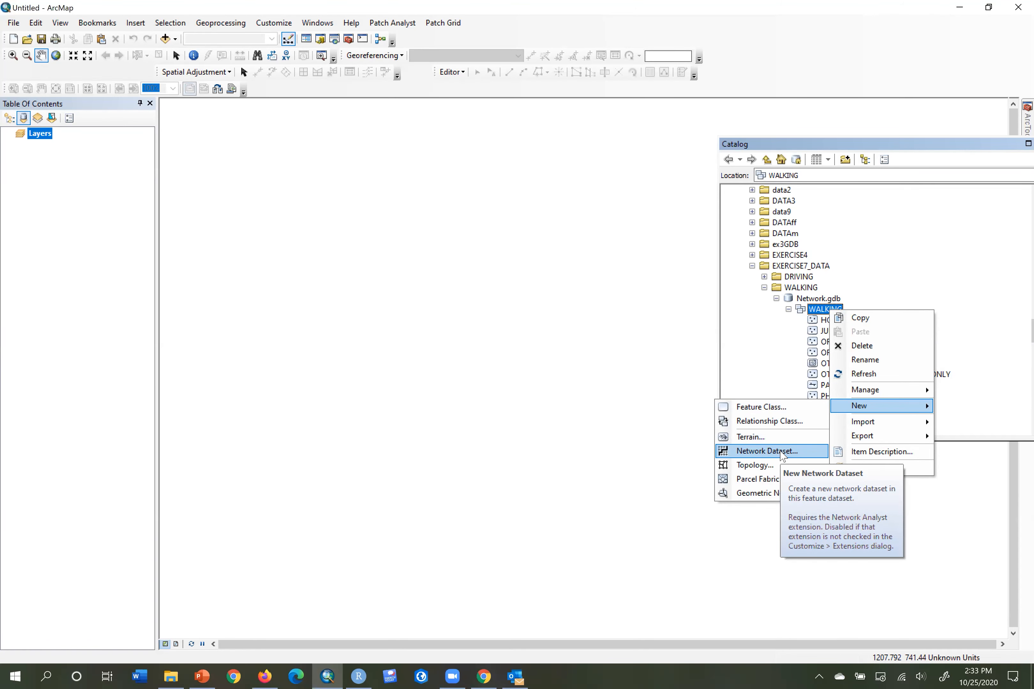
click(782, 452)
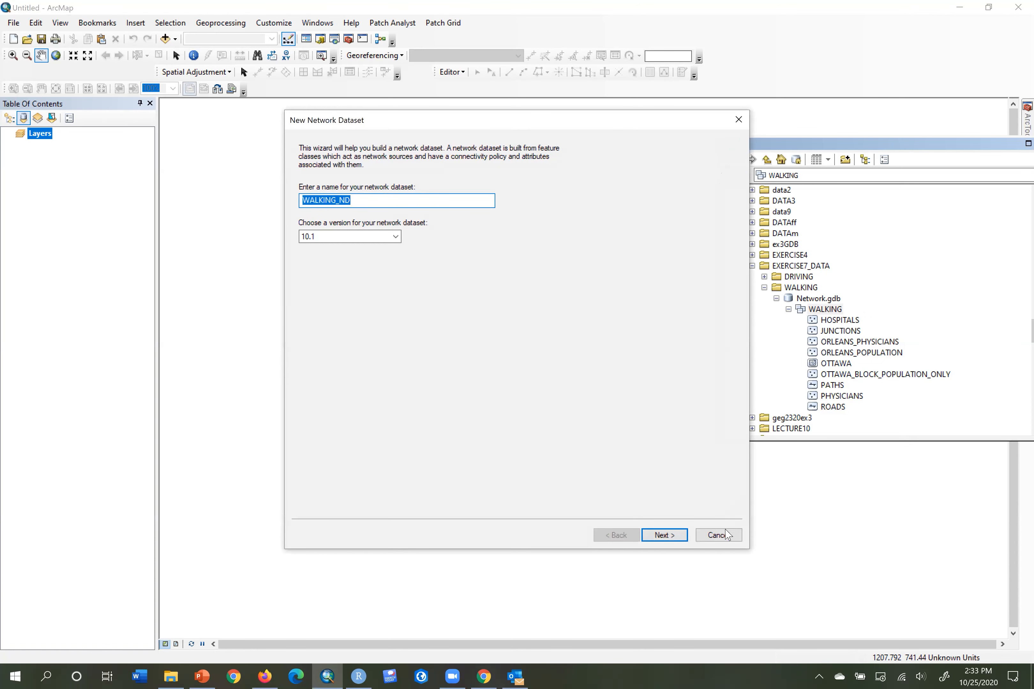
click(727, 534)
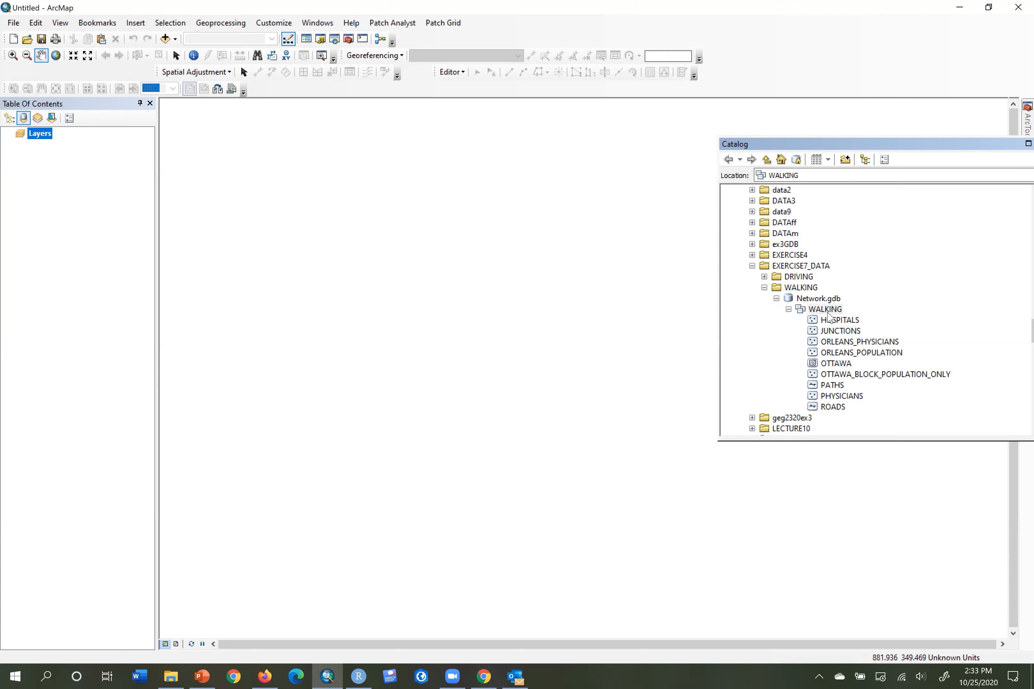
right_click(810, 314)
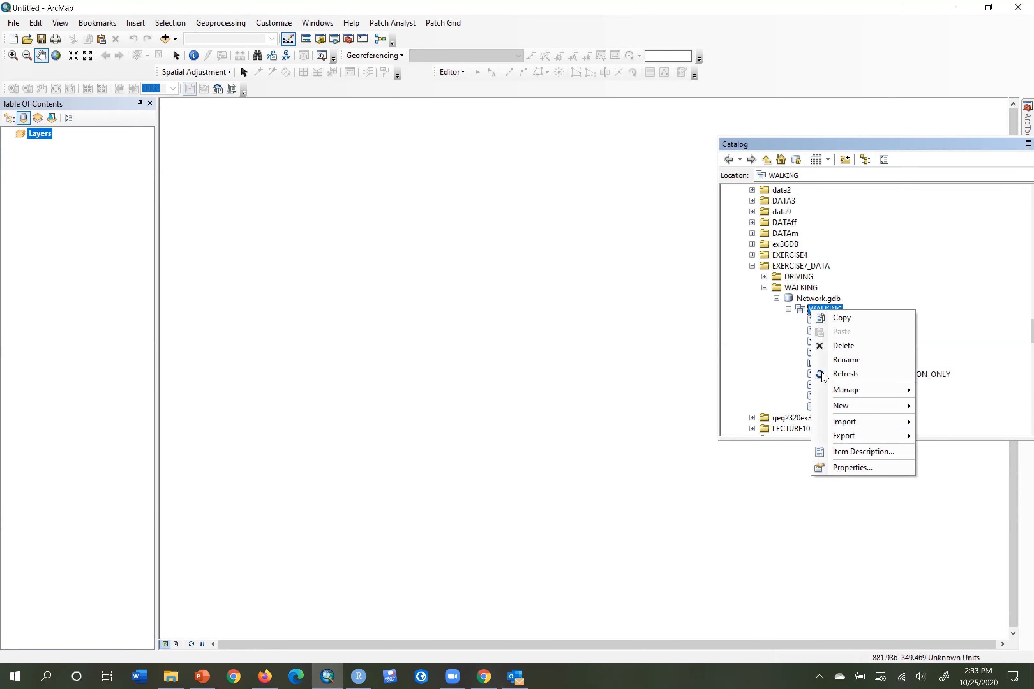
mouse_move(832, 426)
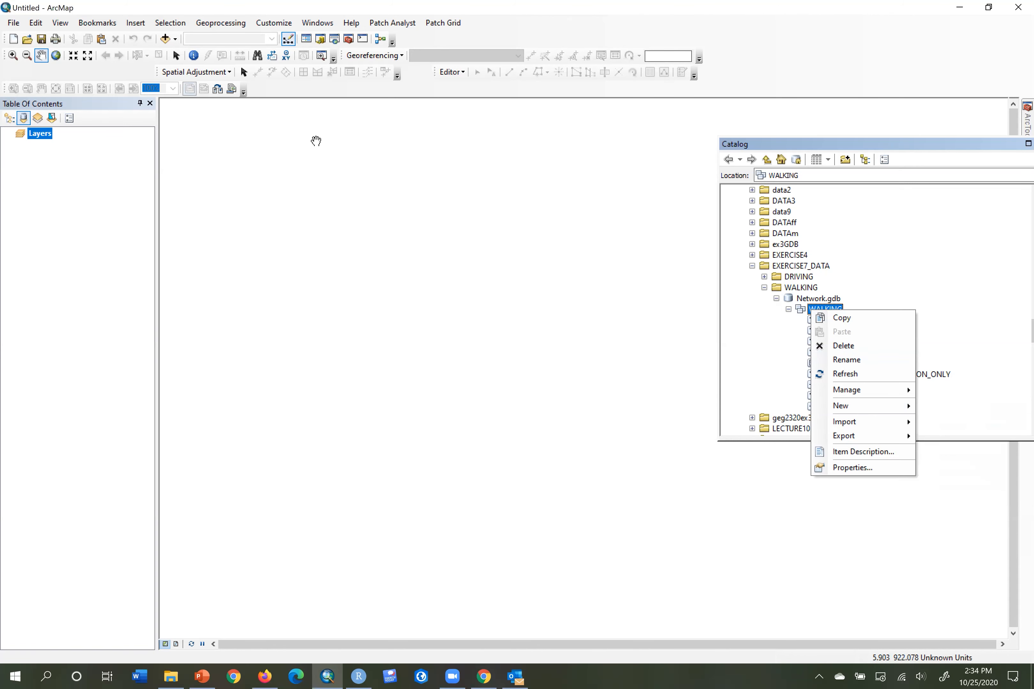
- Check in the Extensions dialog that the Network Analyst extension is enabled
click(273, 2)
click(278, 21)
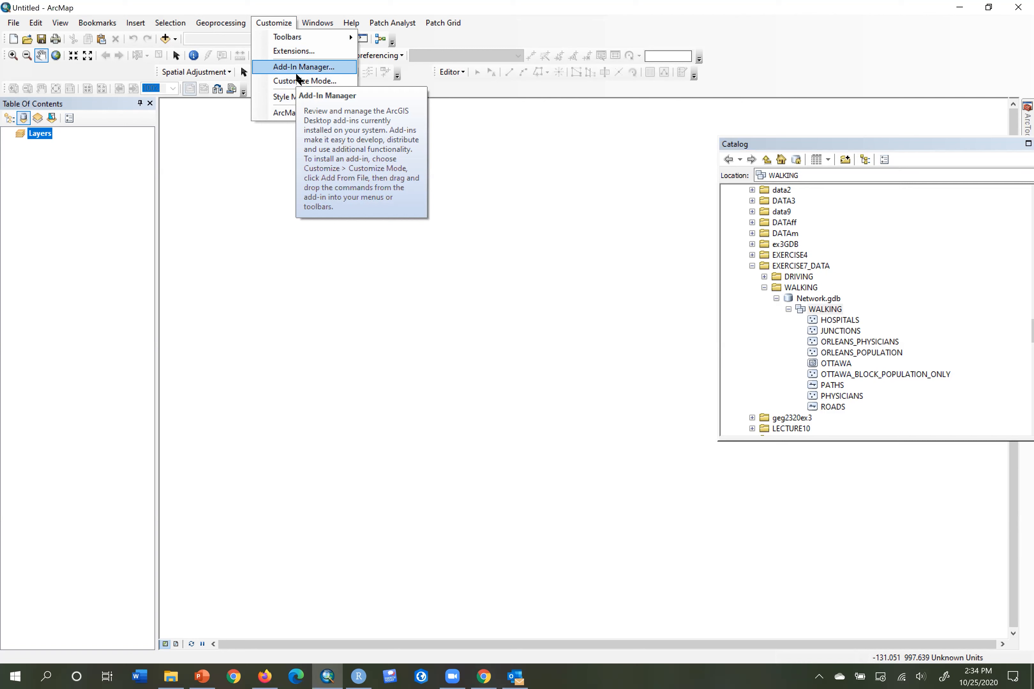
click(296, 52)
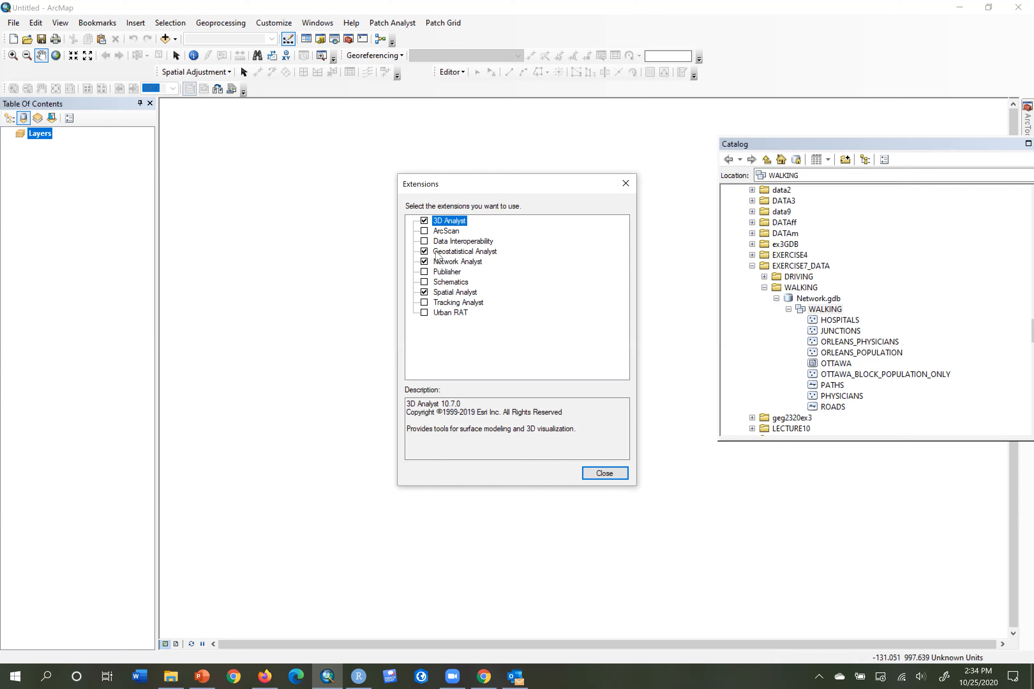
click(446, 262)
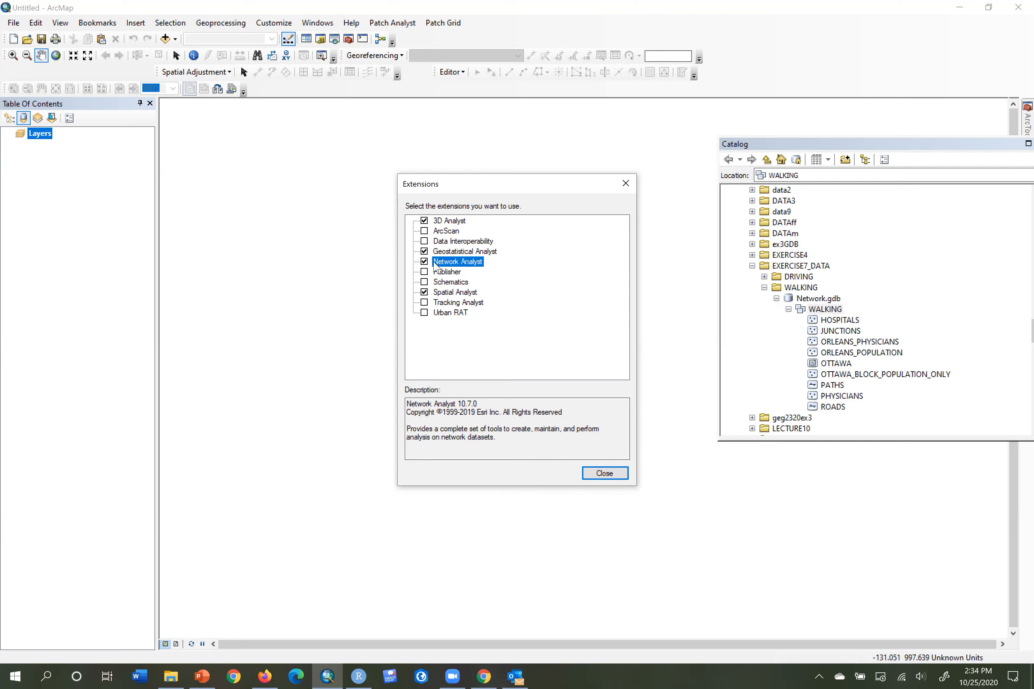
click(606, 474)
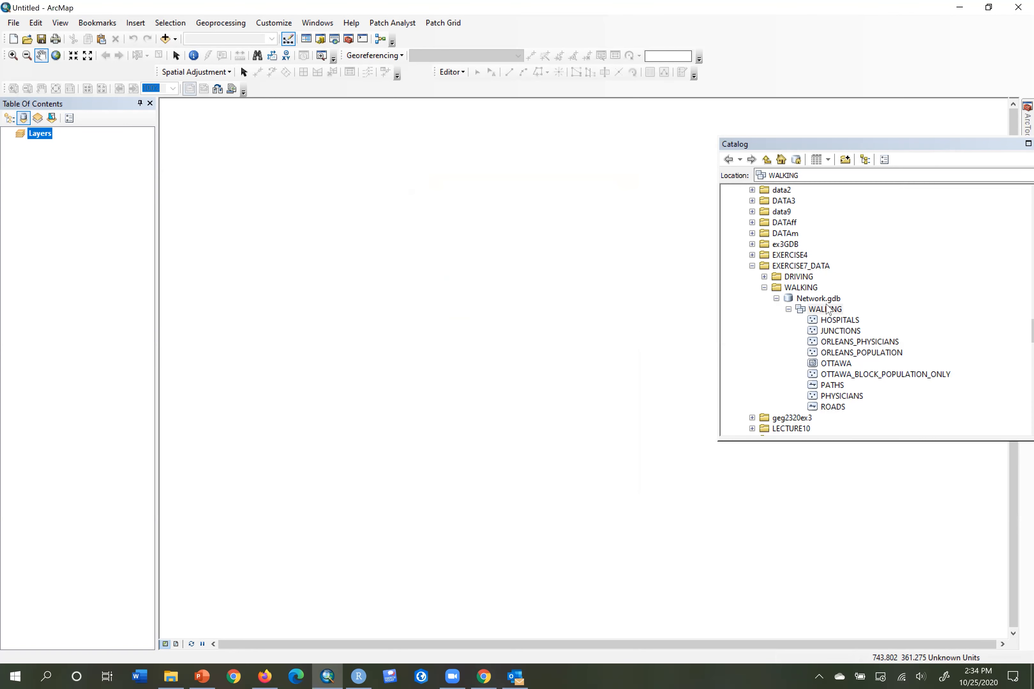
- Start a new network dataset in the WALKING feature dataset, keeping name WALKING_ND and version 10.1, with PATHS and ROADS as participating feature classes
click(825, 310)
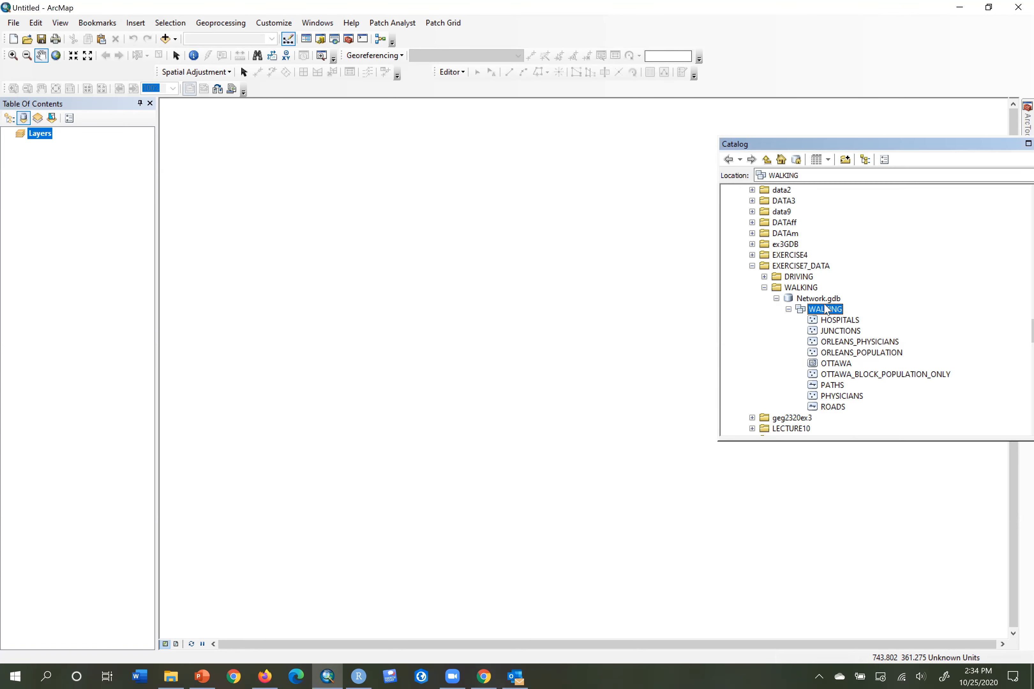
right_click(825, 310)
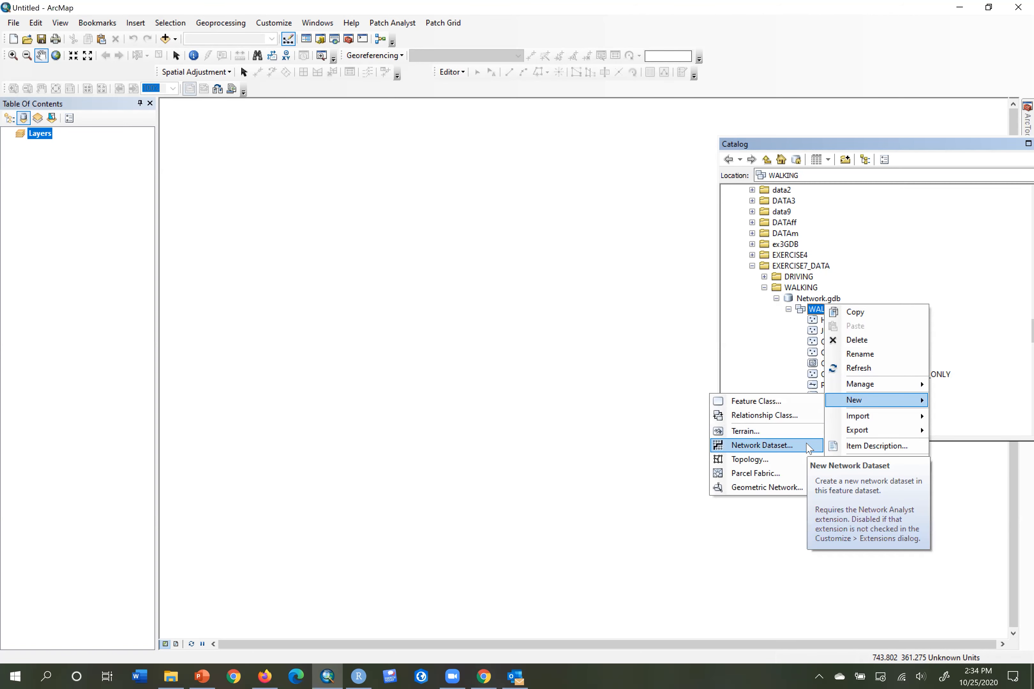
click(808, 448)
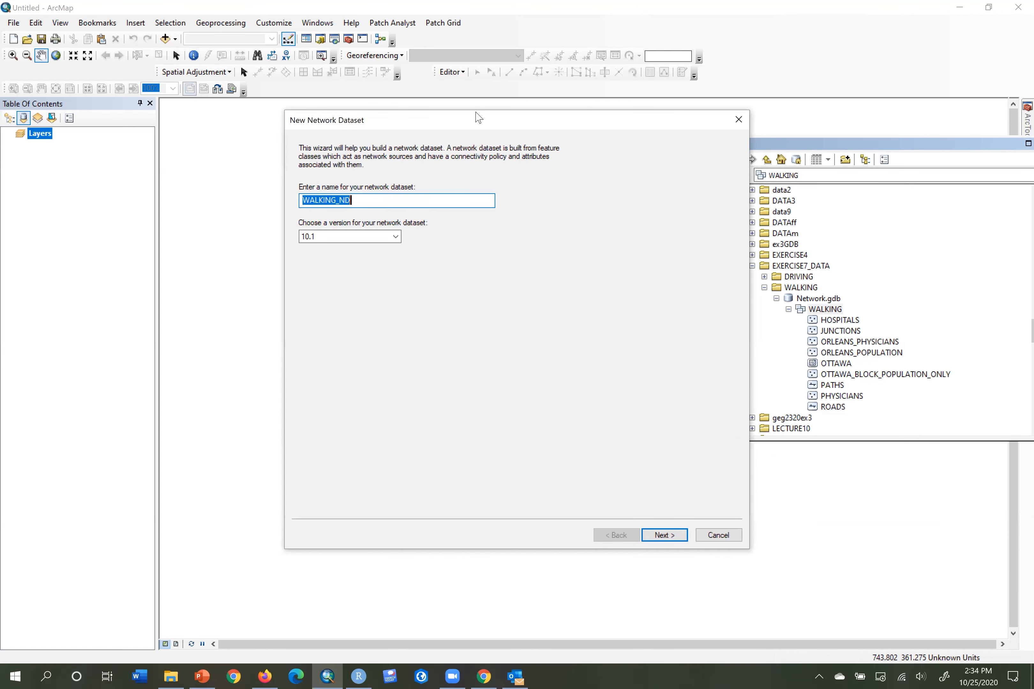
drag(478, 116, 350, 81)
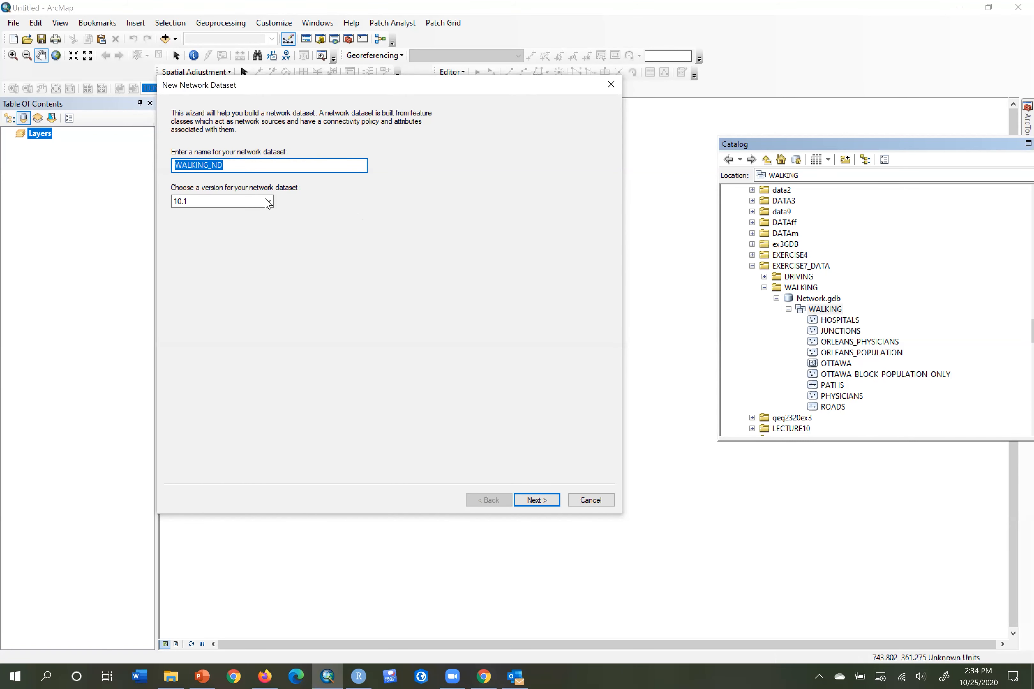
click(536, 500)
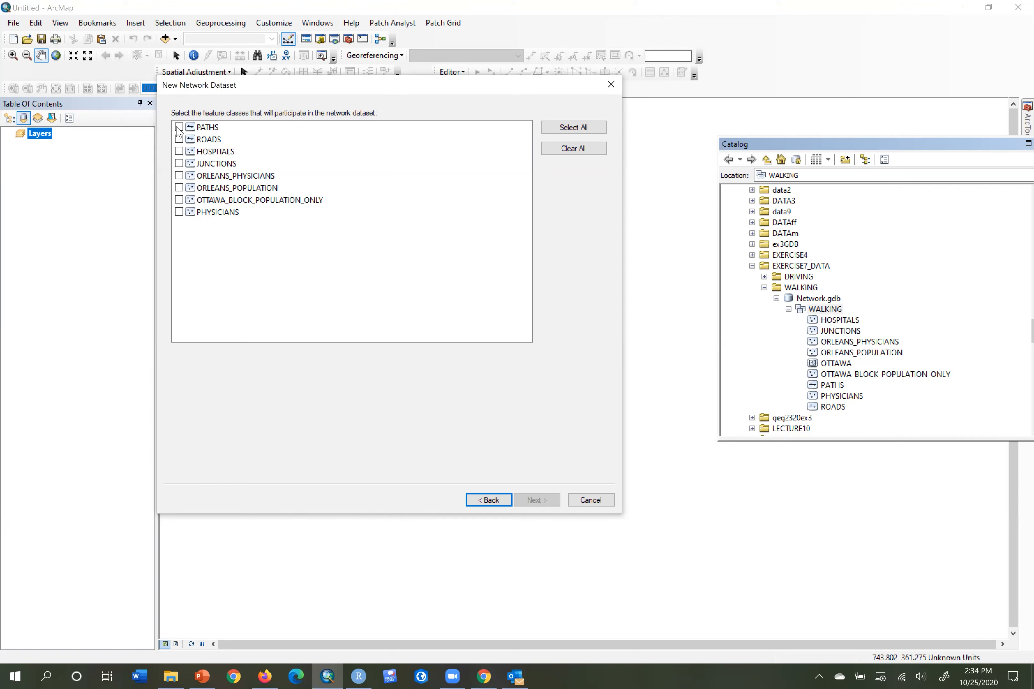
click(178, 129)
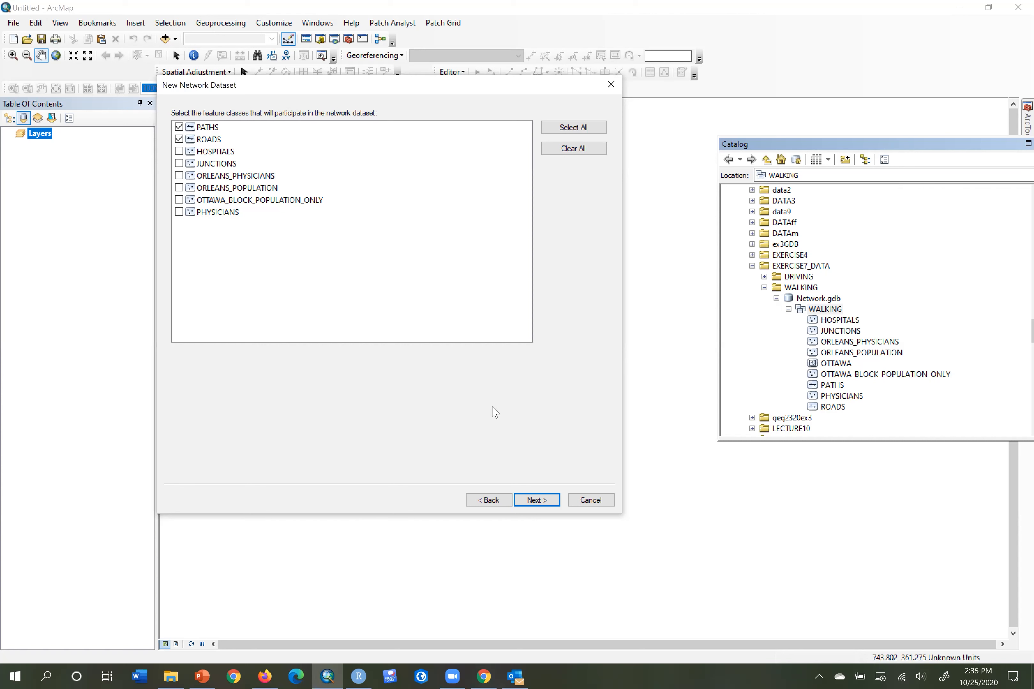
click(548, 499)
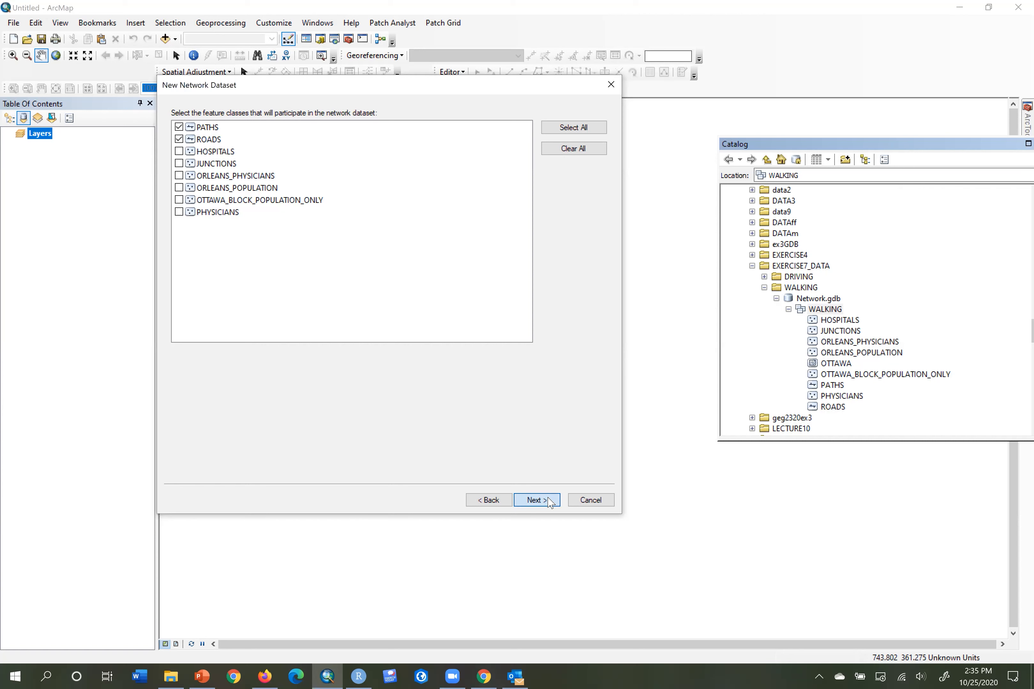